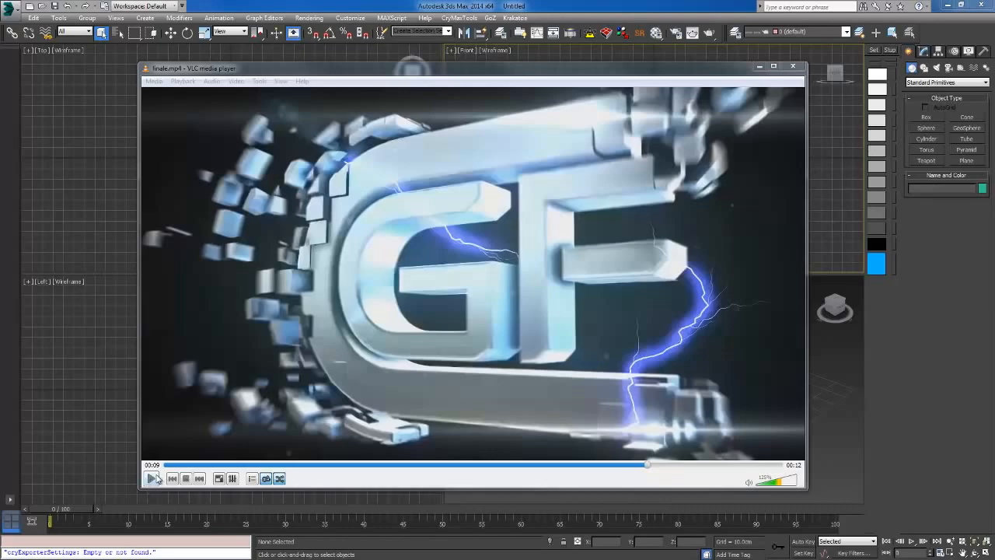
# Step: Play the finale.mp4 logo animation as a reference and close the video player
pyautogui.click(152, 478)
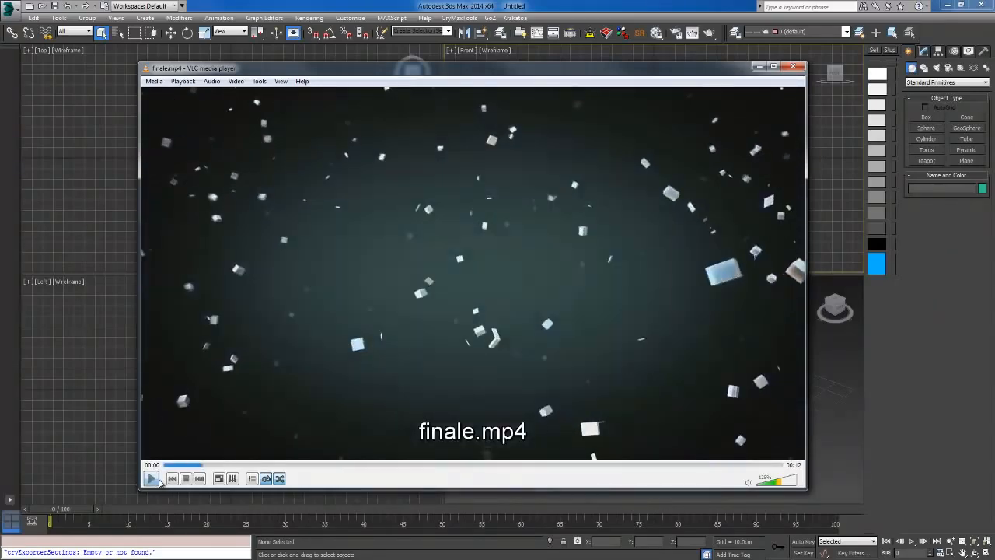
pyautogui.click(158, 480)
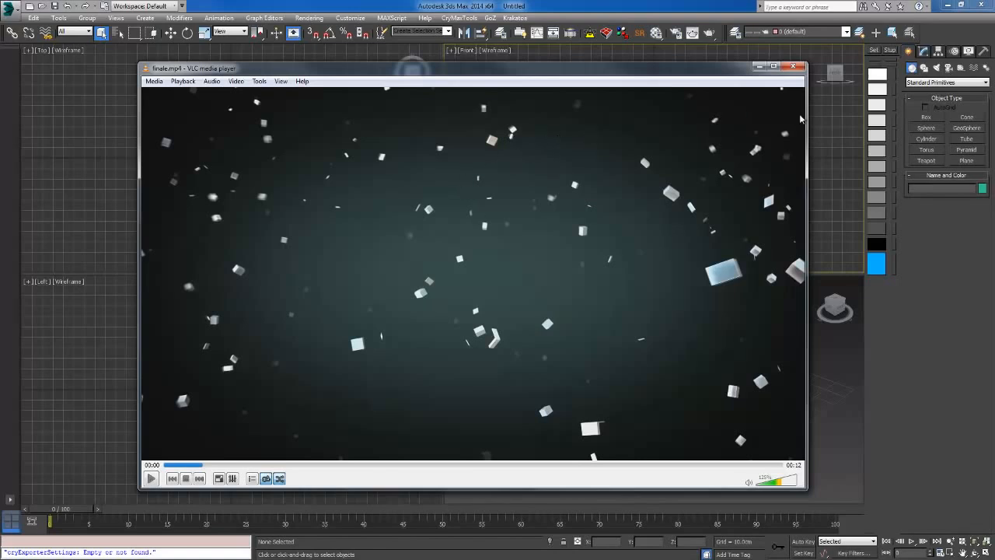
pyautogui.click(798, 69)
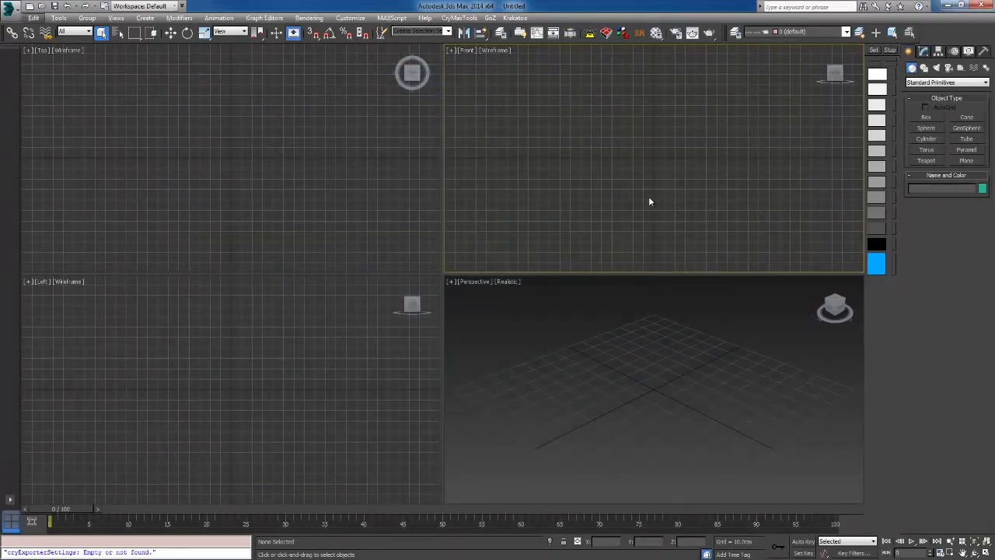
# Step: Place a text shape in the Front view and maximize that viewport
pyautogui.press('Tab')
pyautogui.press('Return')
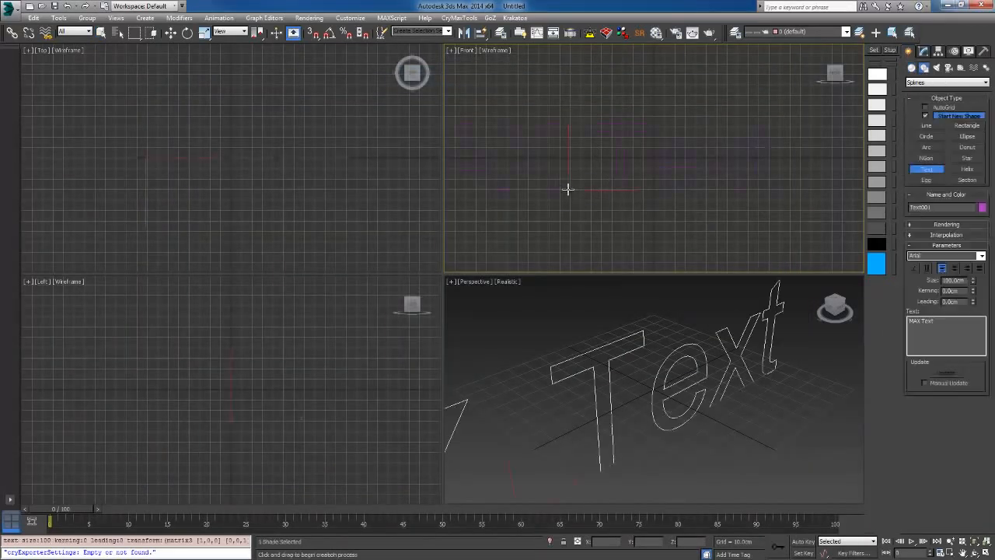
pyautogui.hotkey('alt', 'w')
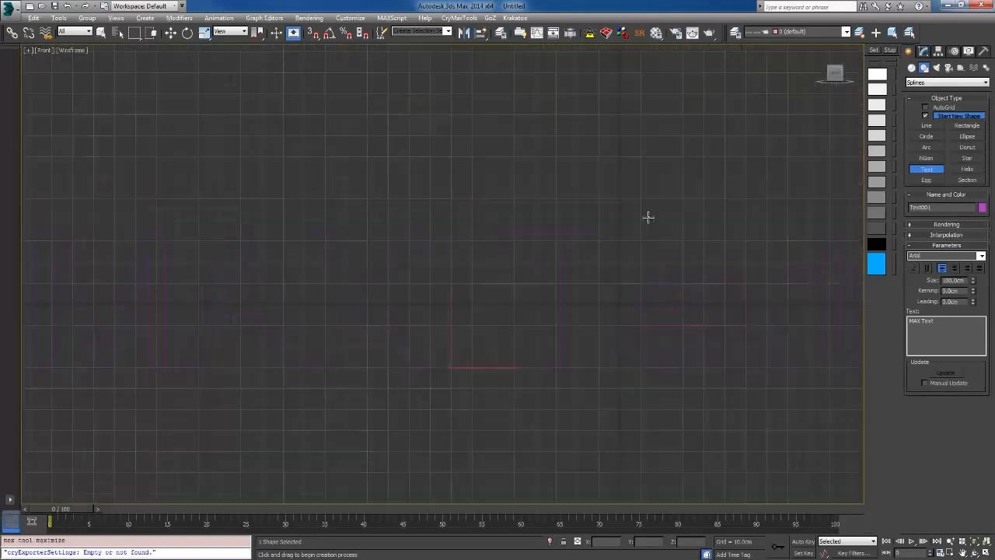
pyautogui.scroll(-3, 628, 179)
pyautogui.moveTo(628, 179); pyautogui.dragTo(611, 157, button='middle')
pyautogui.rightClick(587, 311)
pyautogui.moveTo(659, 240); pyautogui.dragTo(569, 248, button='middle')
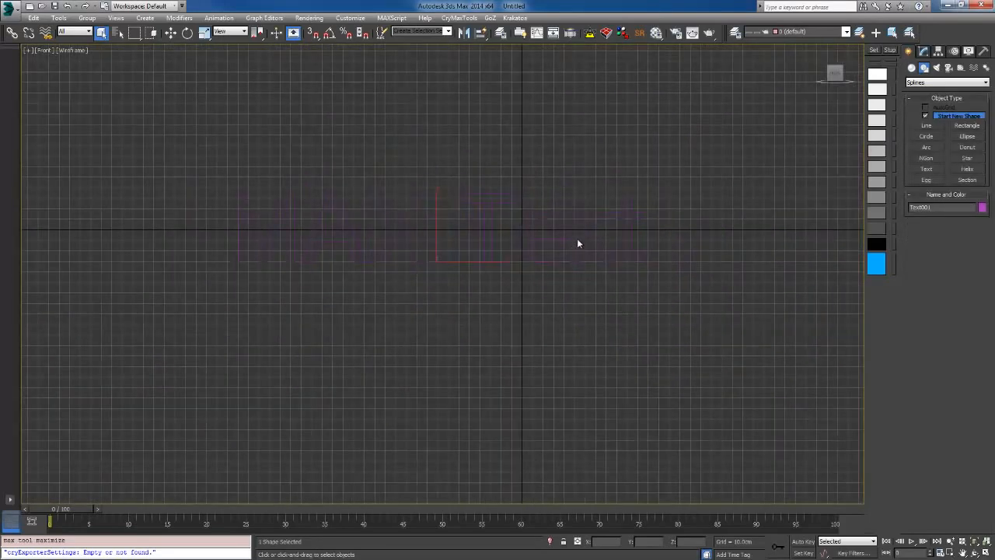
# Step: Move the text shape to the world origin by zeroing its absolute X and Z position
pyautogui.press('w')
pyautogui.press('F12')
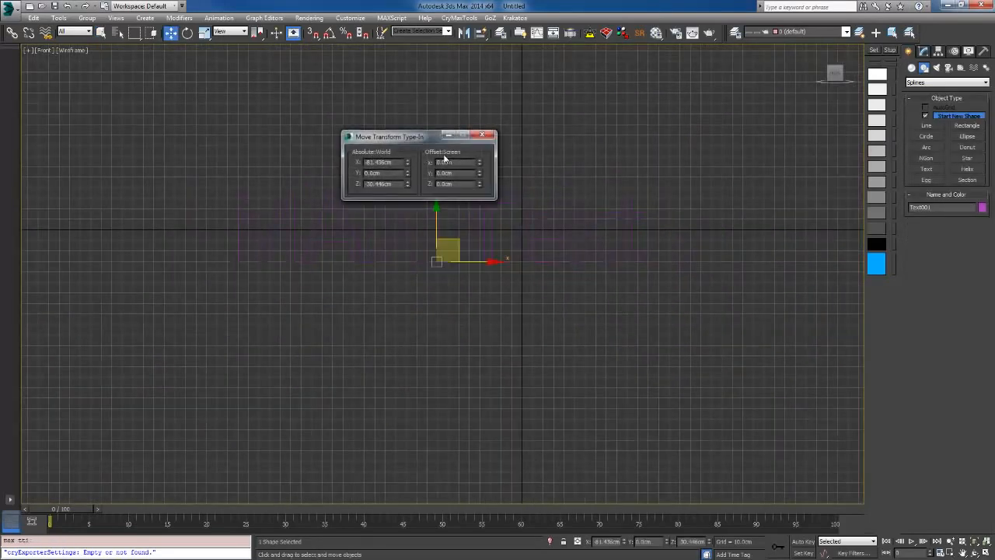
pyautogui.rightClick(407, 162)
pyautogui.rightClick(407, 184)
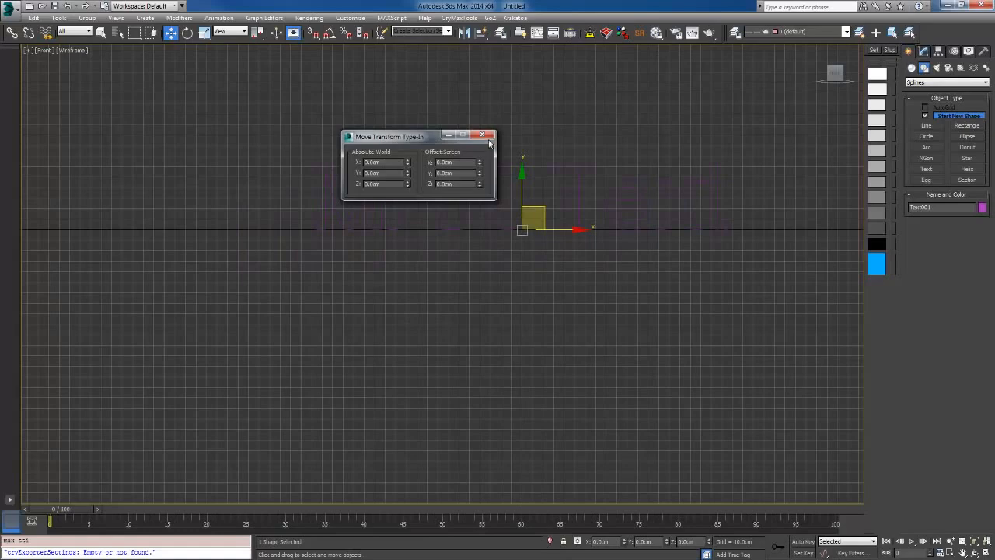
pyautogui.click(488, 139)
pyautogui.scroll(3, 642, 227)
pyautogui.moveTo(642, 227); pyautogui.dragTo(693, 250, button='middle')
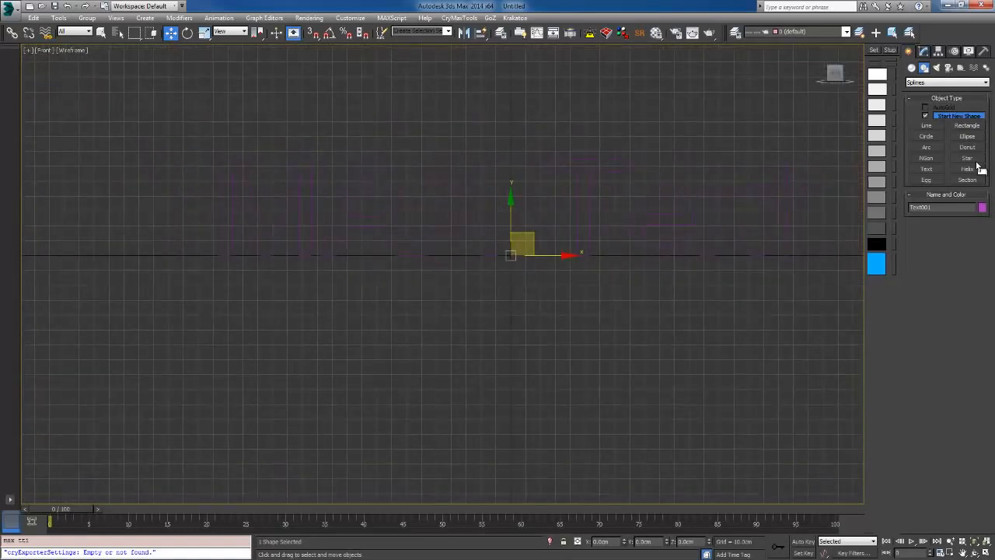
# Step: Change the text shape's object color to light gray and hide the viewport grid
pyautogui.click(923, 53)
pyautogui.click(987, 67)
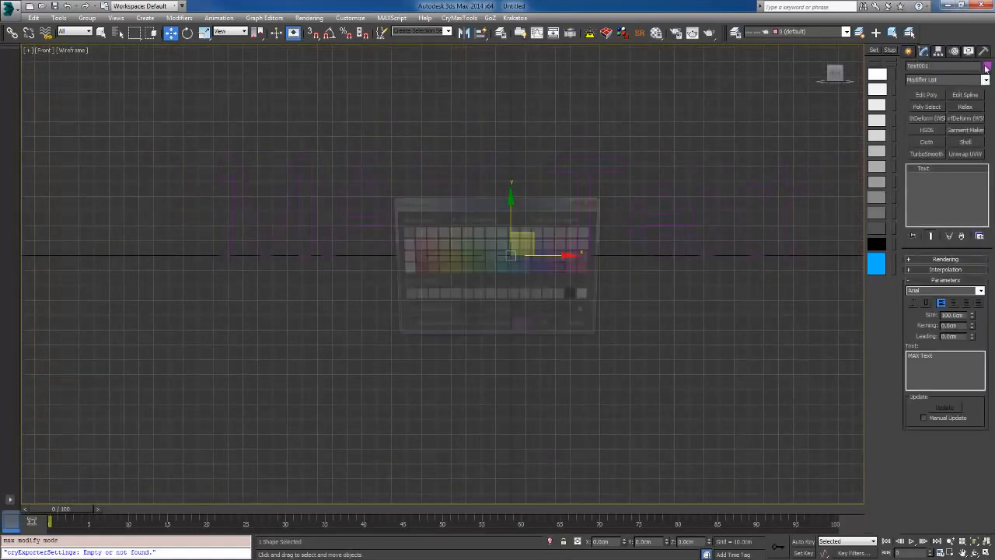
pyautogui.click(591, 201)
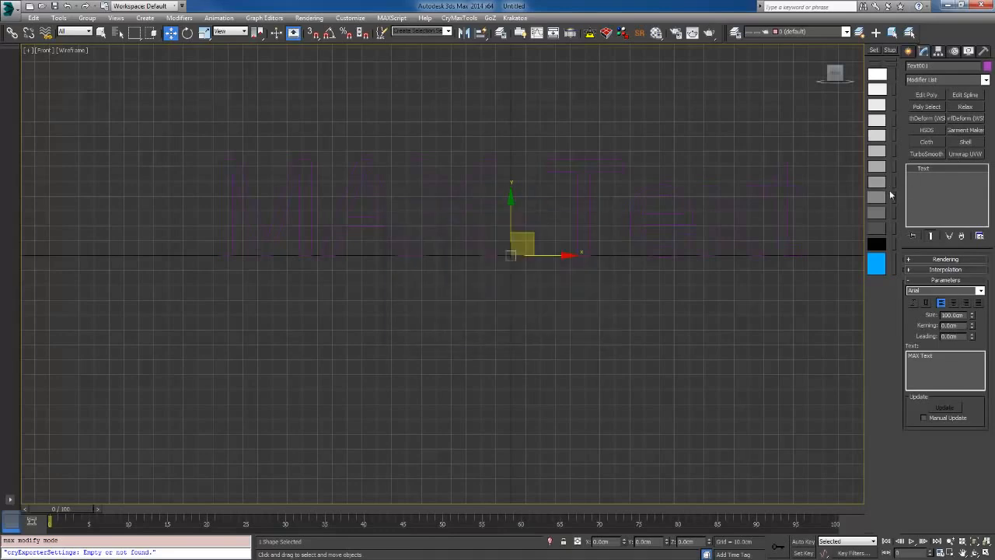
pyautogui.click(893, 166)
pyautogui.moveTo(634, 279); pyautogui.dragTo(627, 299, button='middle')
pyautogui.press('g')
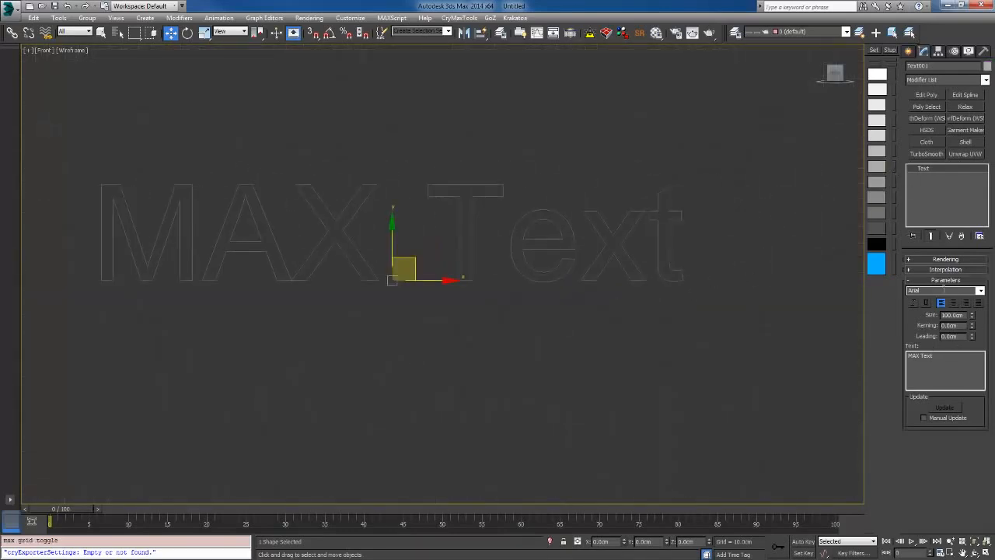
# Step: Shorten the text to "MAX" and set its font to Bitsumishi
pyautogui.doubleClick(923, 355)
pyautogui.moveTo(933, 355); pyautogui.dragTo(922, 355)
pyautogui.press('BackSpace')
pyautogui.press('BackSpace')
pyautogui.press('BackSpace')
pyautogui.press('BackSpace')
pyautogui.press('BackSpace')
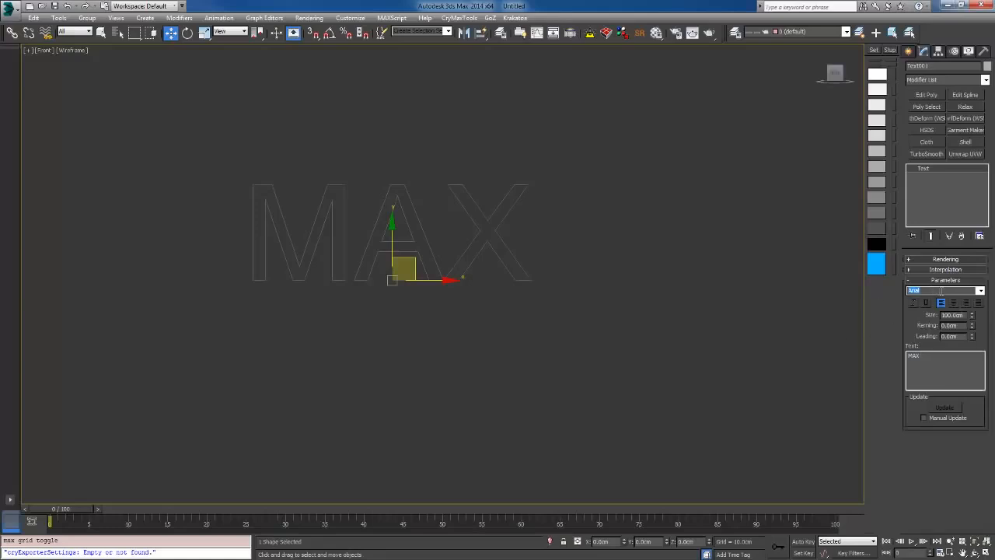
pyautogui.scroll(-8, 942, 291)
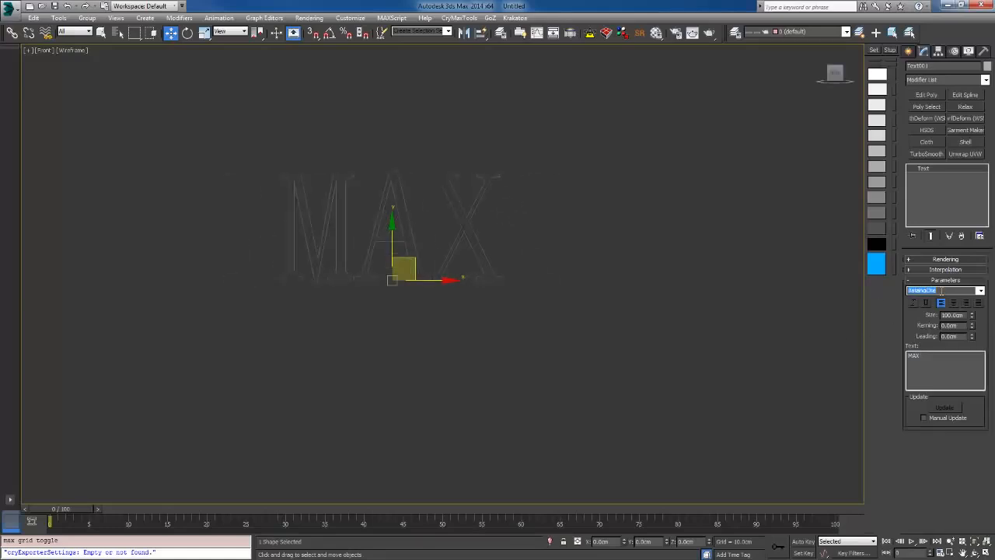
pyautogui.scroll(-2, 942, 291)
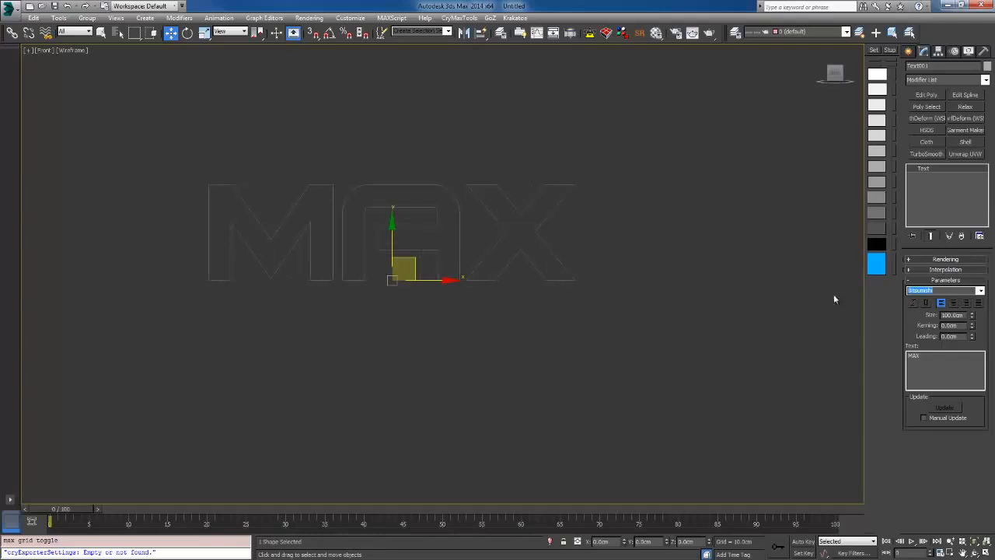
# Step: Apply a Bevel modifier to the MAX text with Level 1 height and outline both set to 1 cm
pyautogui.keyDown('alt'); pyautogui.moveTo(834, 299); pyautogui.dragTo(375, 331, button='middle'); pyautogui.keyUp('alt')
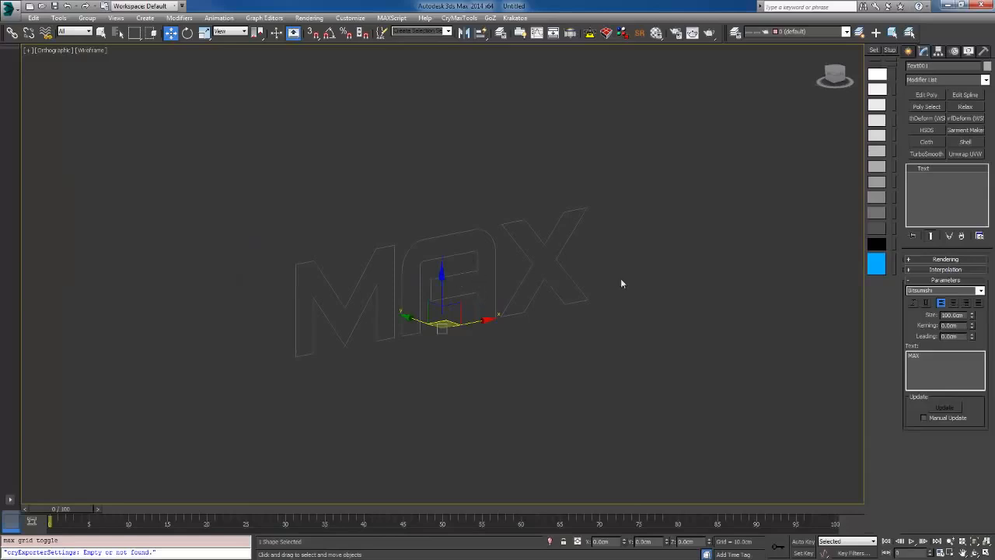
pyautogui.press('Tab')
pyautogui.click(532, 294)
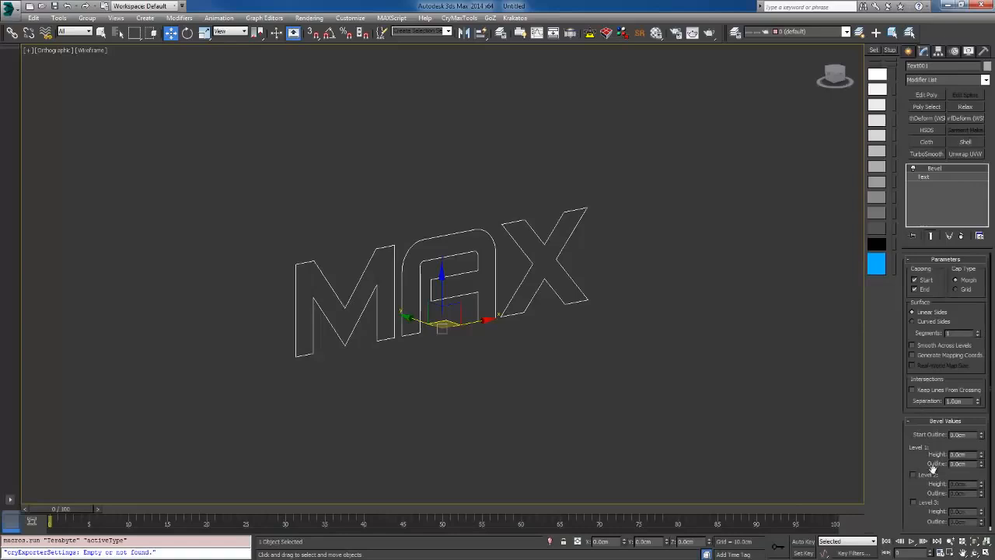
pyautogui.write('1')
pyautogui.press('Tab')
pyautogui.write('1')
pyautogui.press('Tab')
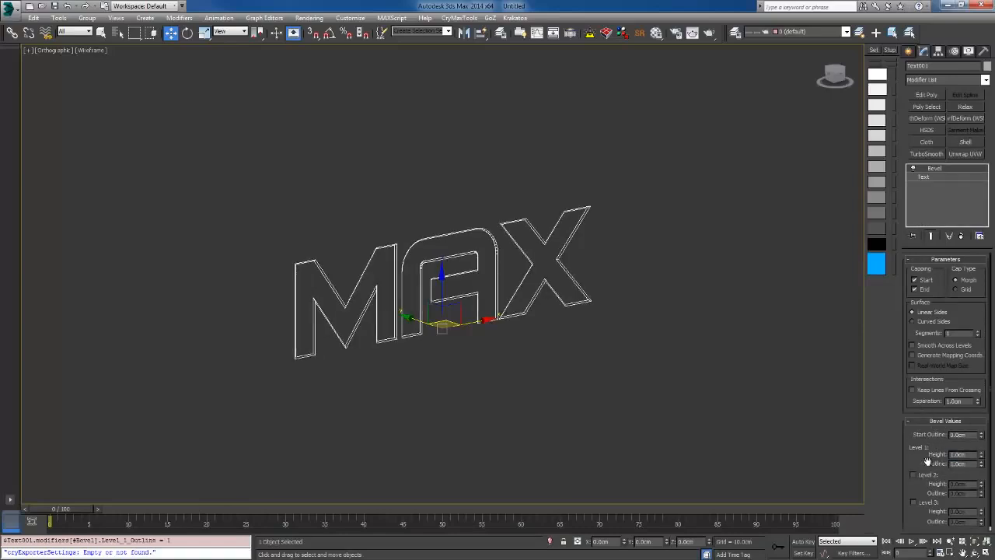
# Step: Enable Level 2 of the bevel and set its height to 30 cm
pyautogui.click(913, 474)
pyautogui.moveTo(982, 483); pyautogui.dragTo(990, 451)
pyautogui.keyDown('alt'); pyautogui.moveTo(424, 375); pyautogui.dragTo(355, 381, button='middle'); pyautogui.keyUp('alt')
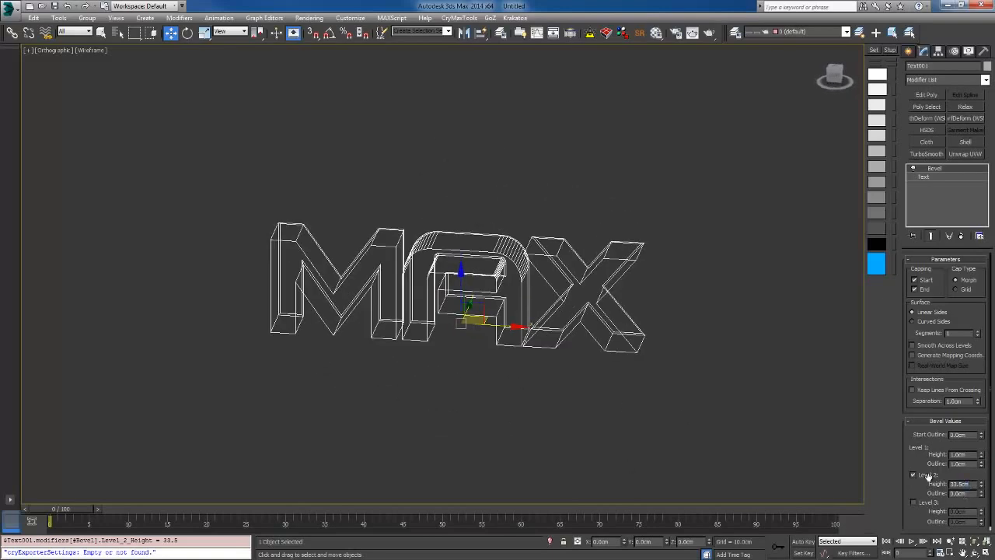
pyautogui.moveTo(968, 483); pyautogui.dragTo(950, 483)
pyautogui.write('30')
pyautogui.press('Return')
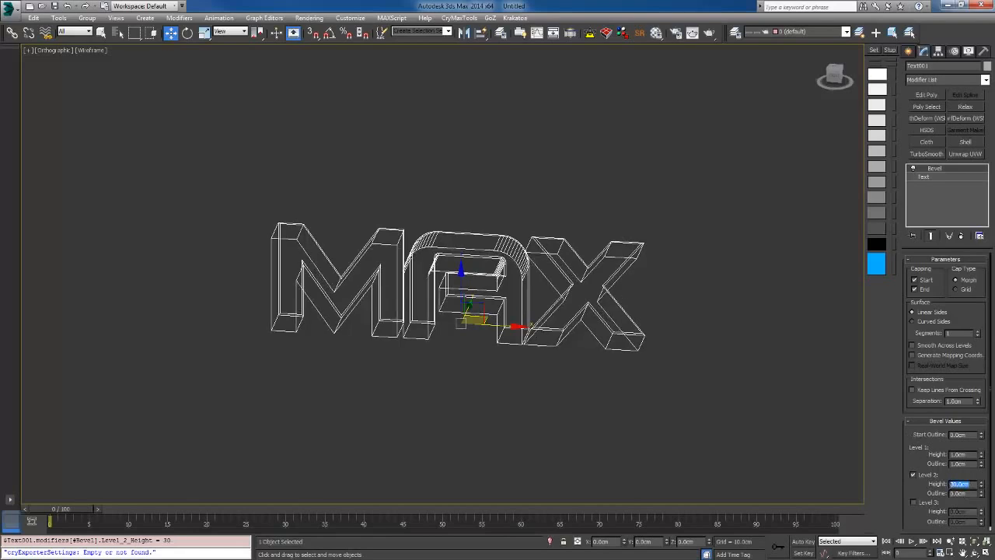
# Step: Enable Level 3 of the bevel with a height of 1 cm and an outline of -1 cm
pyautogui.click(914, 502)
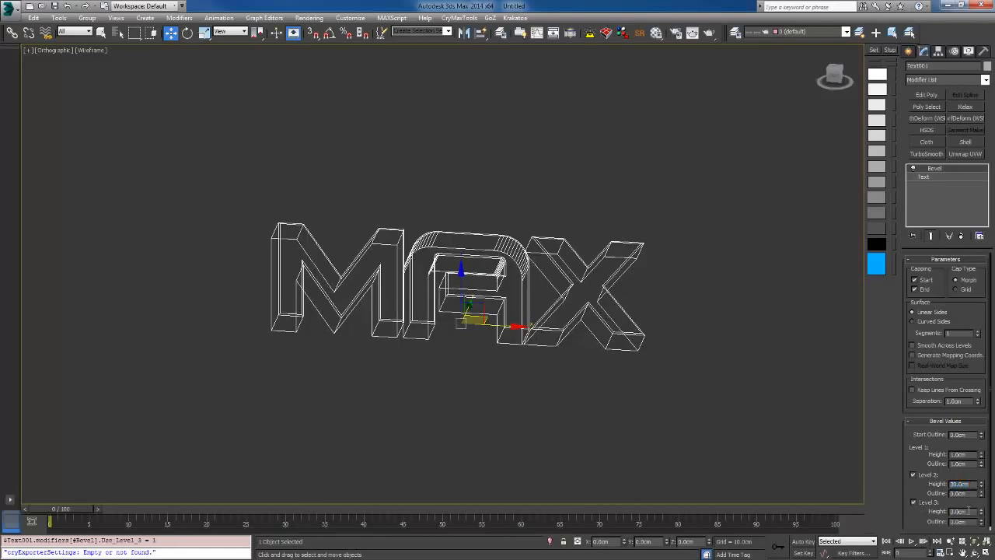
pyautogui.moveTo(969, 511); pyautogui.dragTo(942, 511)
pyautogui.write('1')
pyautogui.press('Tab')
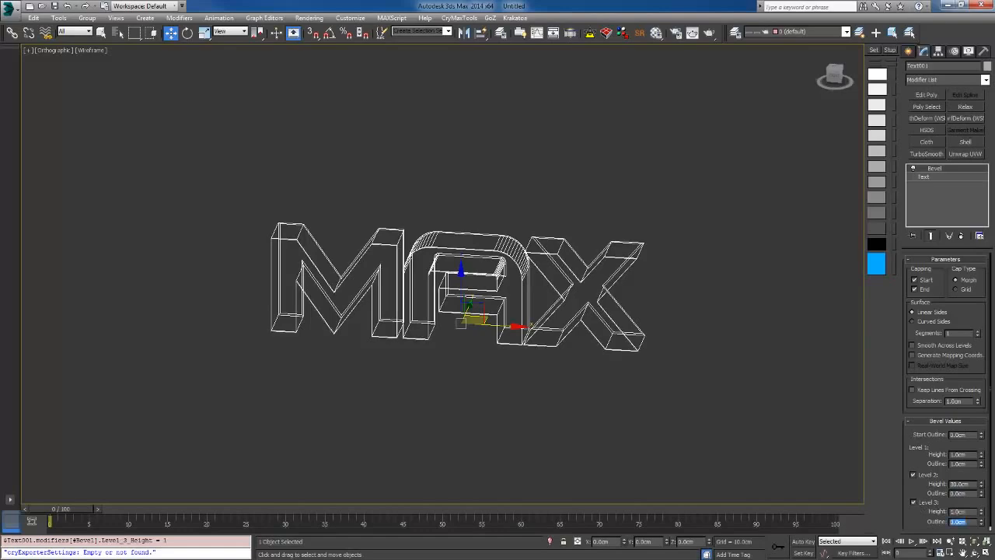
pyautogui.write('-1')
pyautogui.press('Tab')
# Step: Display the beveled text shaded, inspect it from several angles and return to the Front view
pyautogui.keyDown('alt'); pyautogui.moveTo(451, 405); pyautogui.dragTo(427, 388, button='middle'); pyautogui.keyUp('alt')
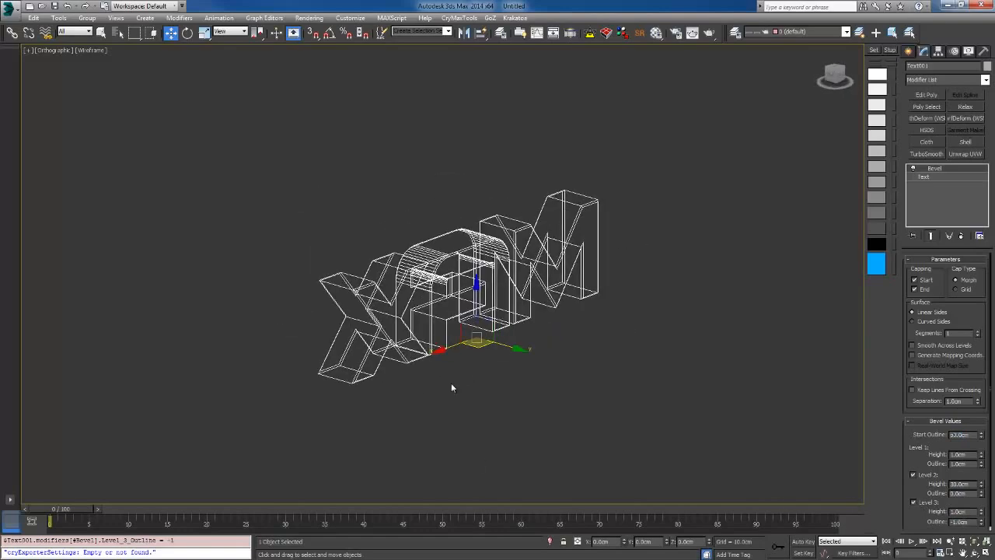
pyautogui.scroll(3, 374, 344)
pyautogui.press('F3')
pyautogui.press('f')
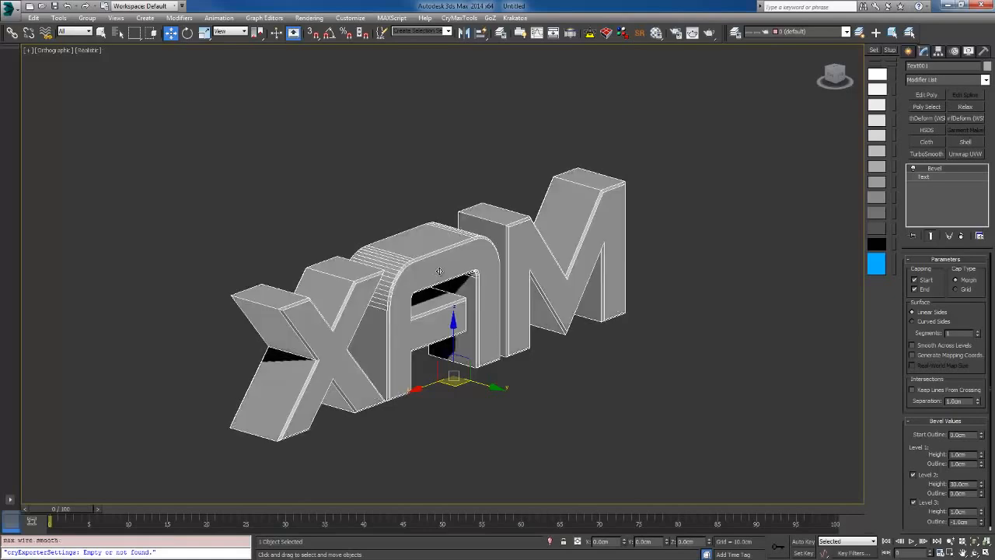
pyautogui.keyDown('alt'); pyautogui.moveTo(527, 242); pyautogui.dragTo(525, 355, button='middle'); pyautogui.keyUp('alt')
pyautogui.press('f')
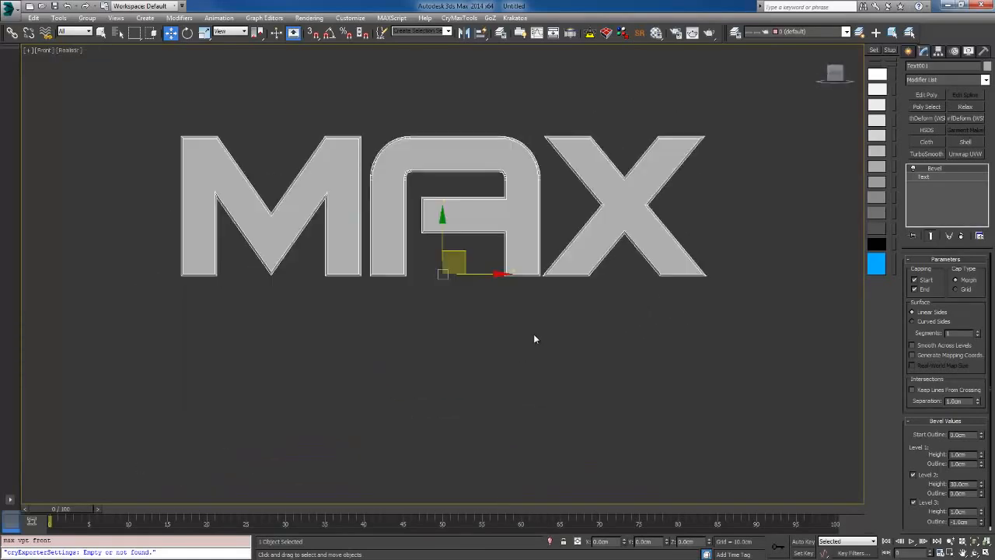
pyautogui.moveTo(504, 259); pyautogui.dragTo(523, 346, button='middle')
pyautogui.scroll(2, 545, 338)
pyautogui.scroll(-2, 524, 346)
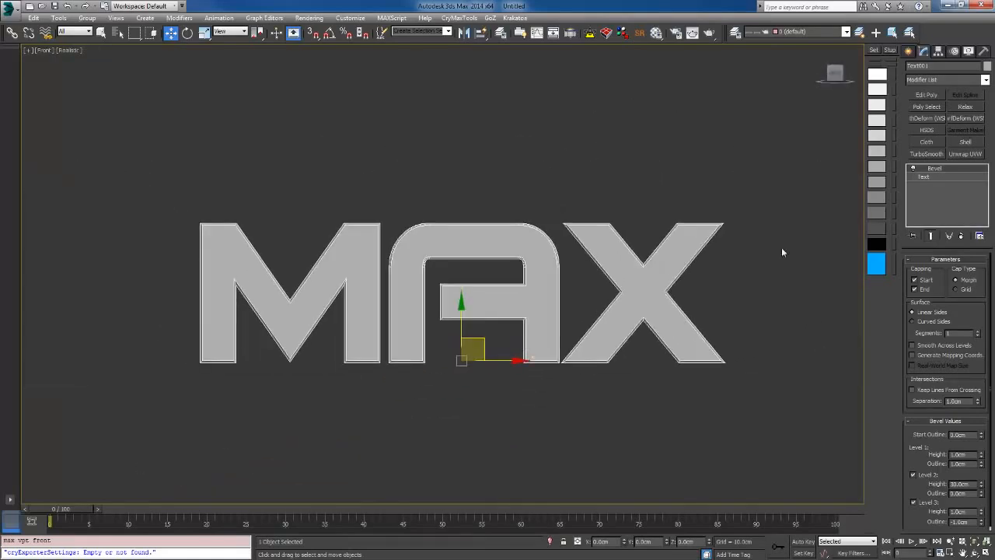
# Step: Draw a straight horizontal line spline across the upper part of the MAX letters, extending past both ends of the word
pyautogui.click(908, 52)
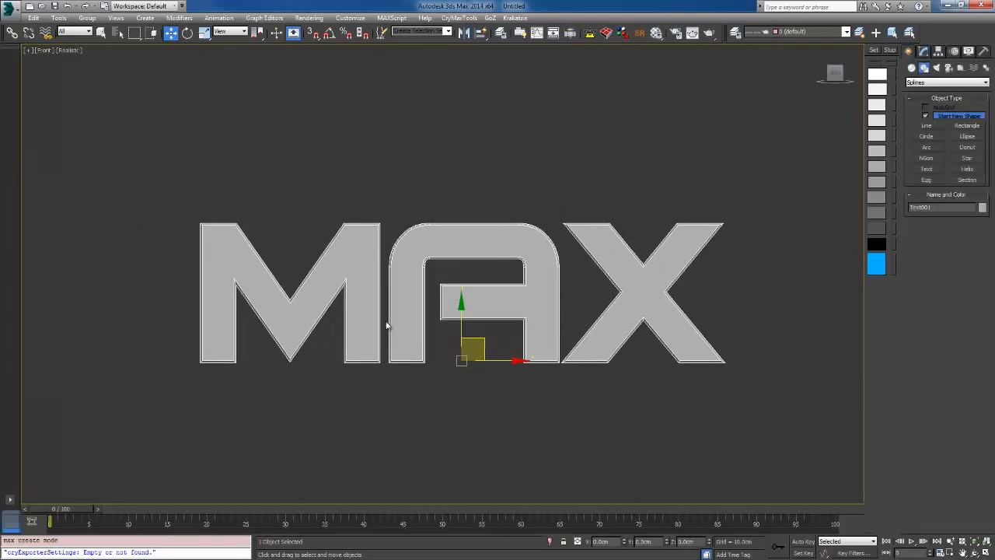
pyautogui.scroll(-2, 387, 325)
pyautogui.scroll(2, 371, 345)
pyautogui.scroll(1, 539, 349)
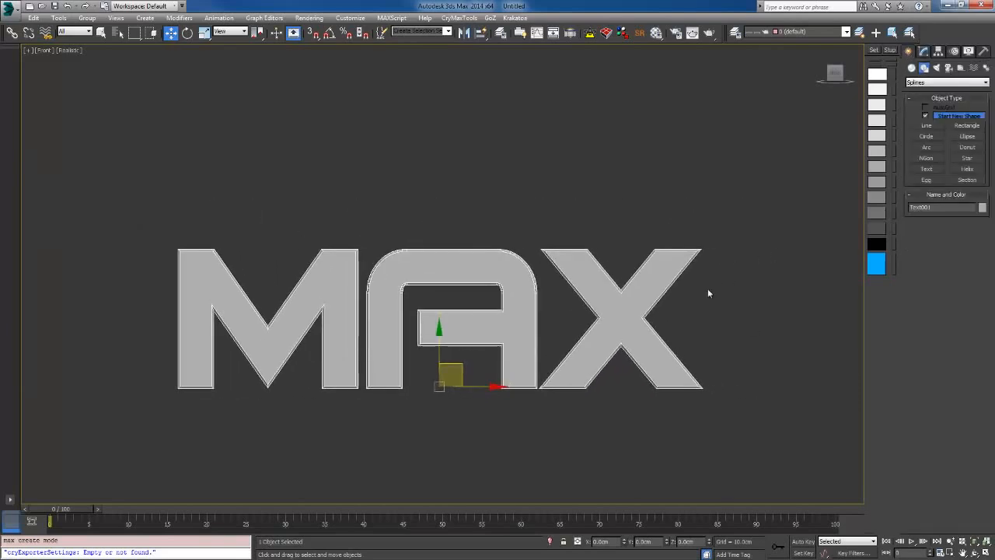
pyautogui.moveTo(642, 411); pyautogui.dragTo(644, 387, button='middle')
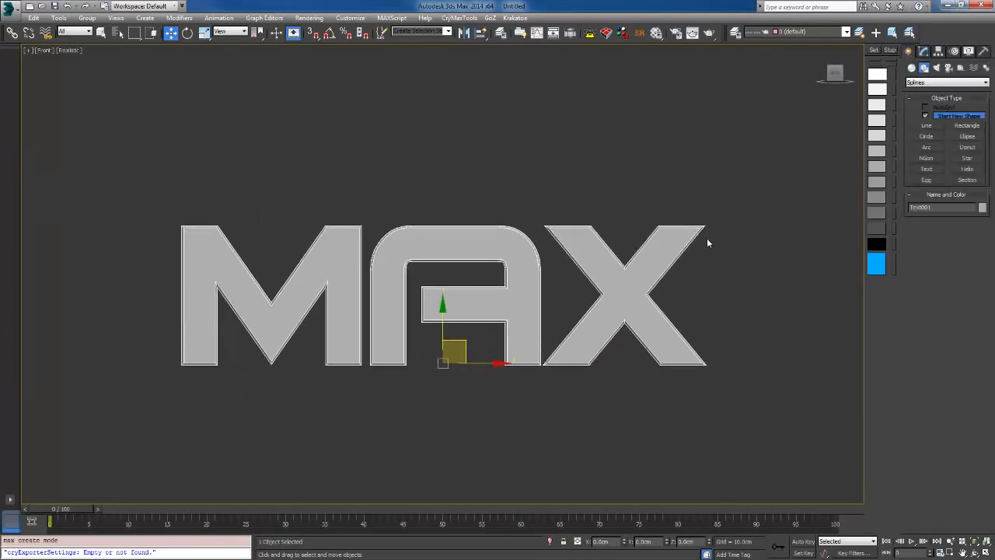
pyautogui.moveTo(745, 223); pyautogui.dragTo(695, 196, button='middle')
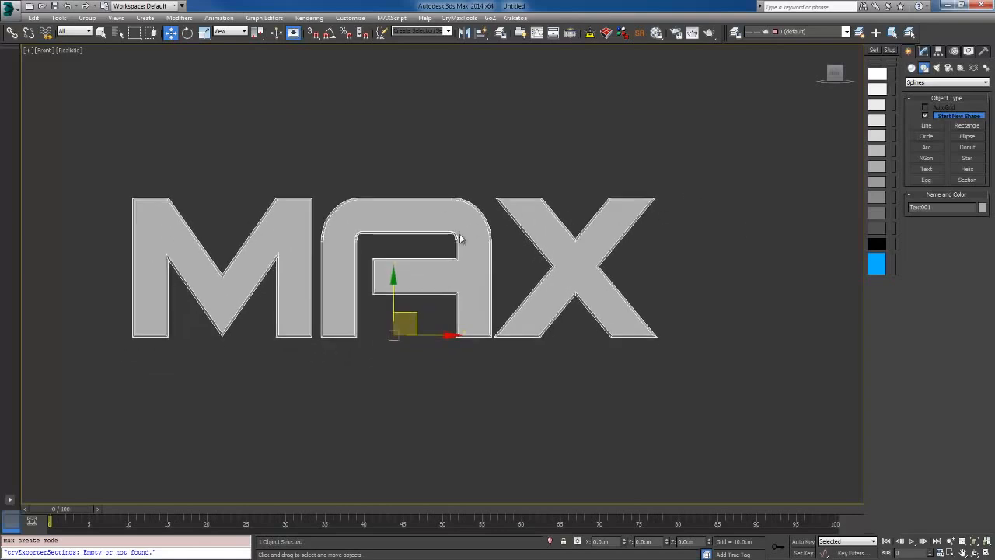
pyautogui.moveTo(432, 247); pyautogui.dragTo(467, 294, button='middle')
pyautogui.rightClick(491, 197)
pyautogui.click(476, 158)
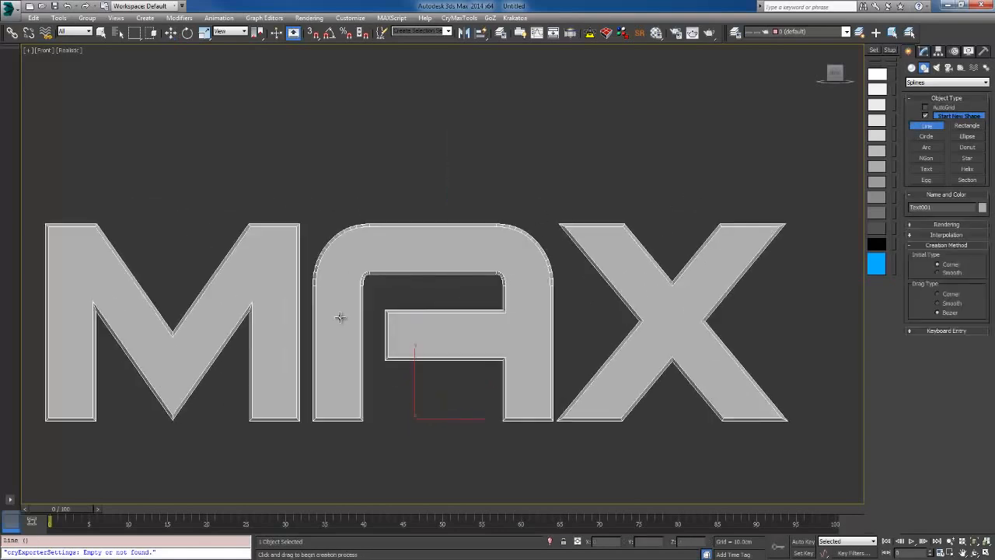
pyautogui.click(146, 234)
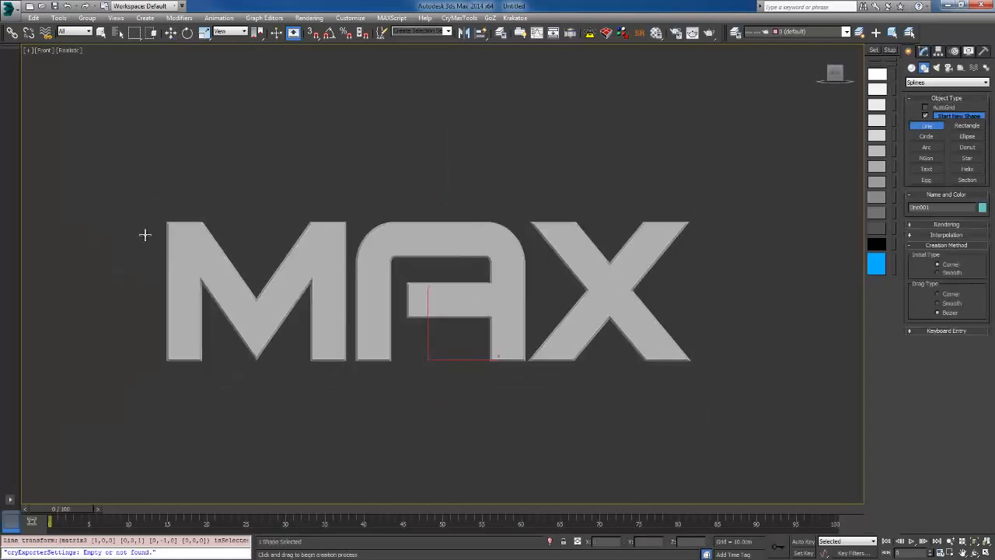
pyautogui.click(696, 235)
pyautogui.rightClick(739, 310)
pyautogui.moveTo(527, 318); pyautogui.dragTo(567, 311, button='middle')
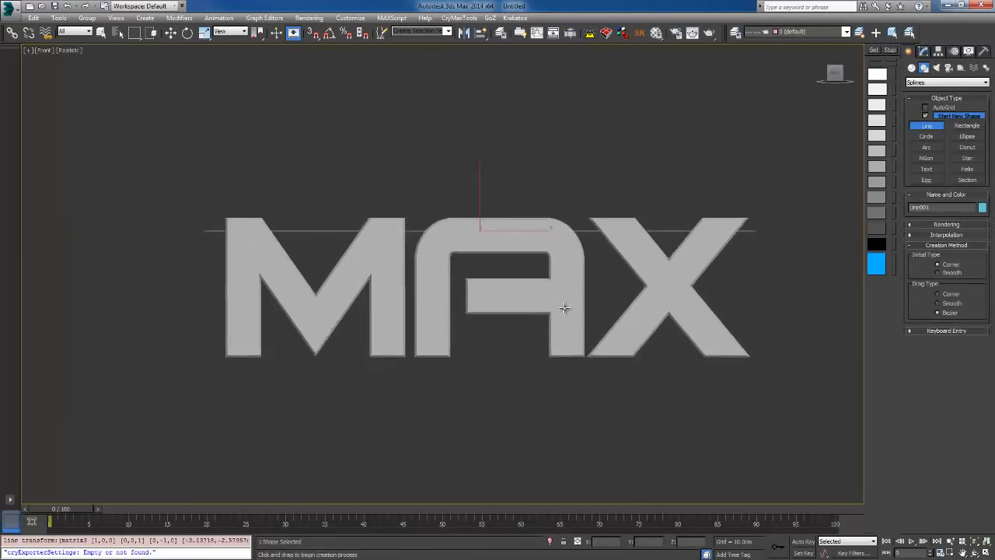
pyautogui.press('w')
pyautogui.moveTo(459, 276); pyautogui.dragTo(458, 261, button='middle')
pyautogui.keyDown('shift'); pyautogui.moveTo(479, 159); pyautogui.dragTo(479, 186); pyautogui.keyUp('shift')
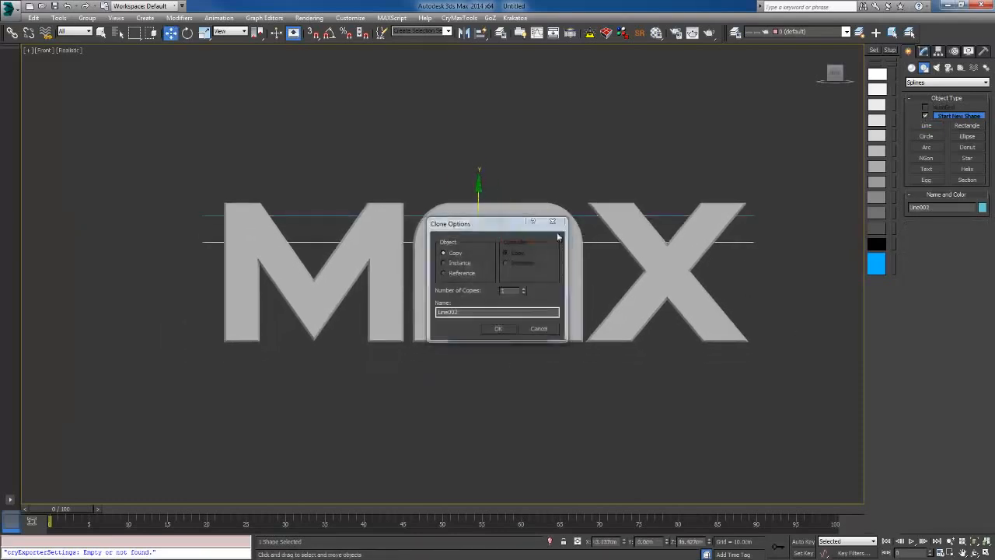
pyautogui.click(538, 328)
pyautogui.keyDown('shift'); pyautogui.moveTo(479, 161); pyautogui.dragTo(481, 187); pyautogui.keyUp('shift')
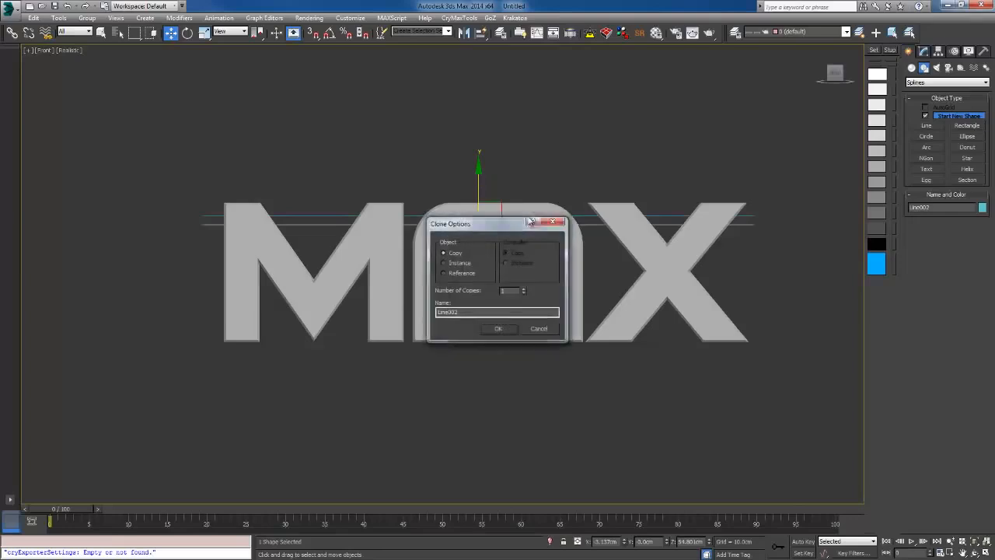
pyautogui.click(539, 327)
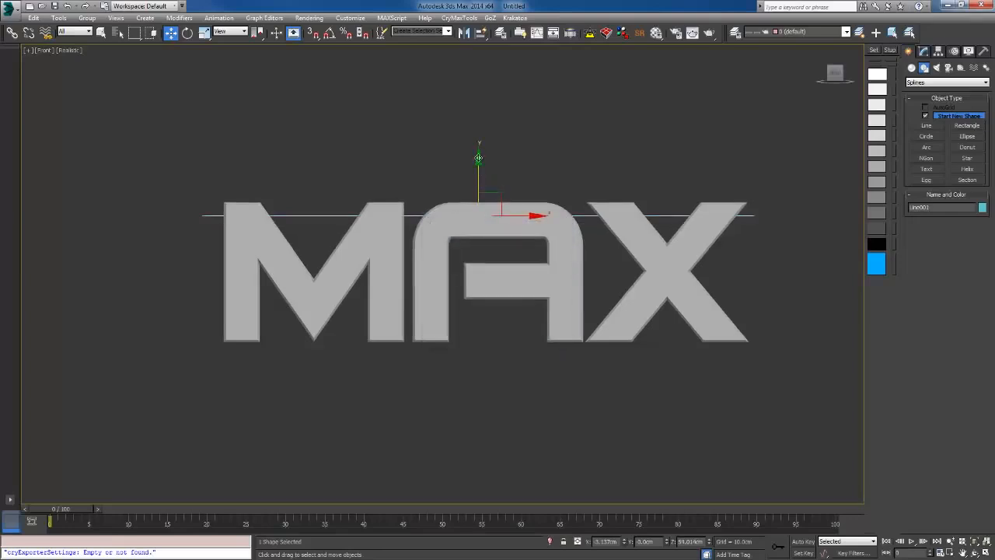
# Step: Clone the horizontal line downward into eight evenly spaced copies and delete the two that fall below the letters
pyautogui.keyDown('shift'); pyautogui.moveTo(479, 157); pyautogui.dragTo(480, 179); pyautogui.keyUp('shift')
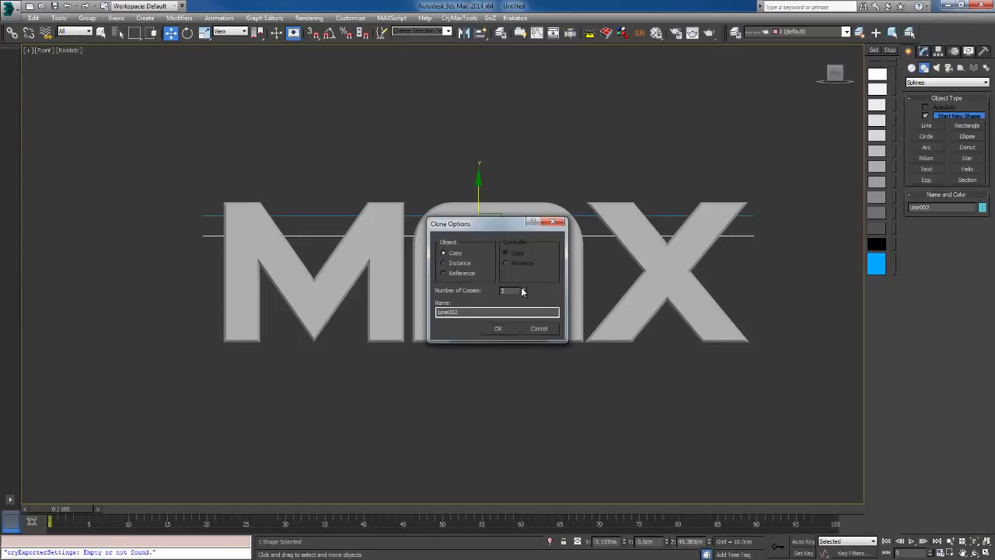
pyautogui.click(500, 328)
pyautogui.moveTo(396, 351); pyautogui.dragTo(397, 349)
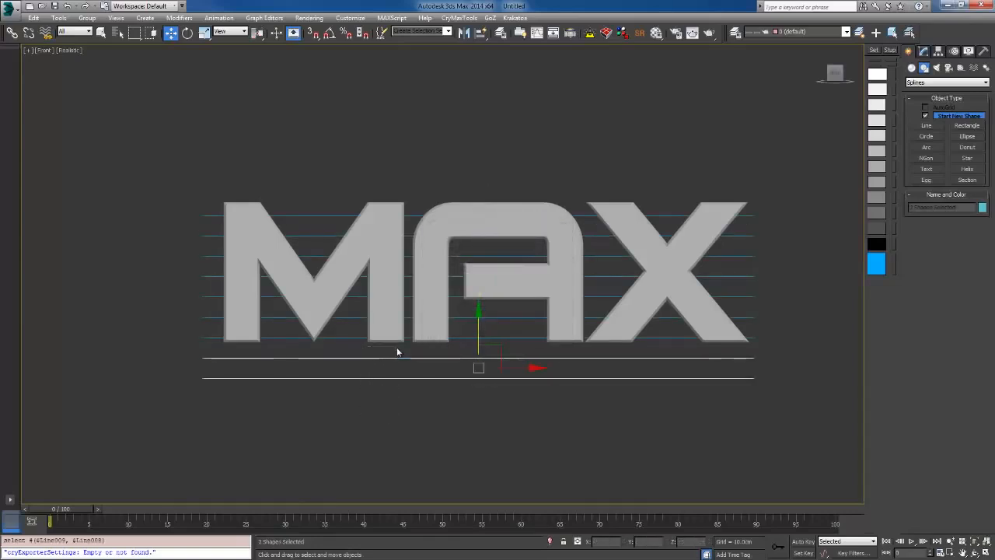
pyautogui.press('Delete')
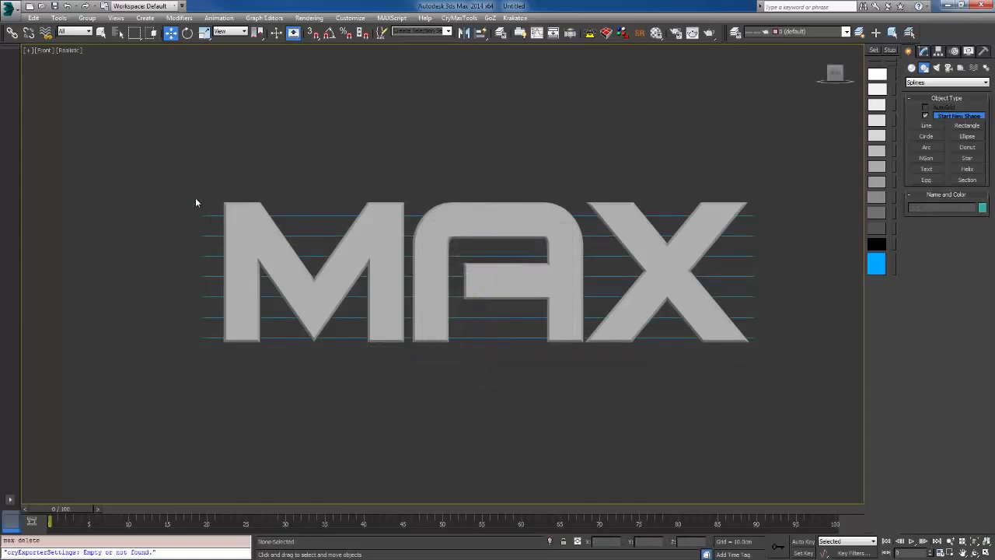
# Step: Move all seven horizontal lines up together by about 1.7 cm and deselect them
pyautogui.moveTo(212, 340); pyautogui.dragTo(213, 342)
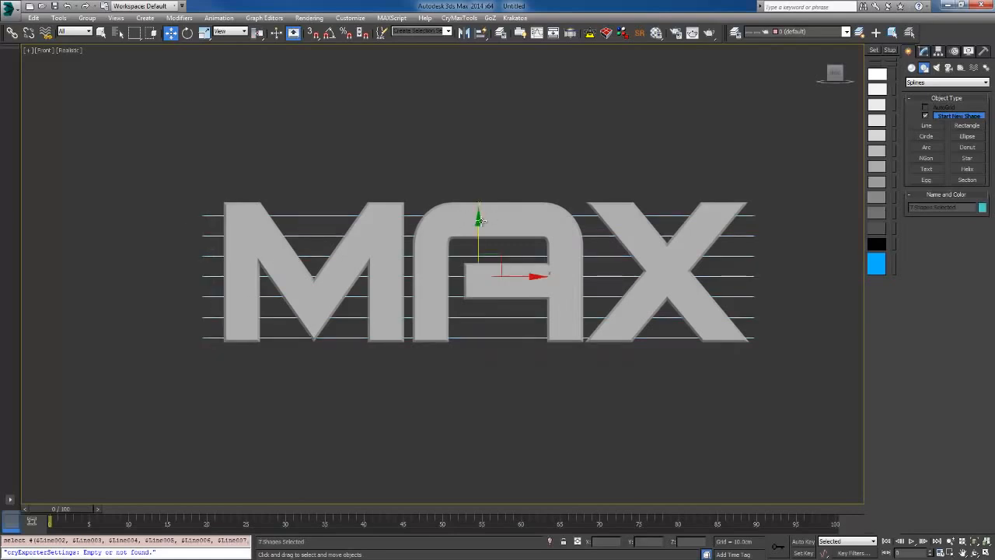
pyautogui.moveTo(478, 222); pyautogui.dragTo(479, 217)
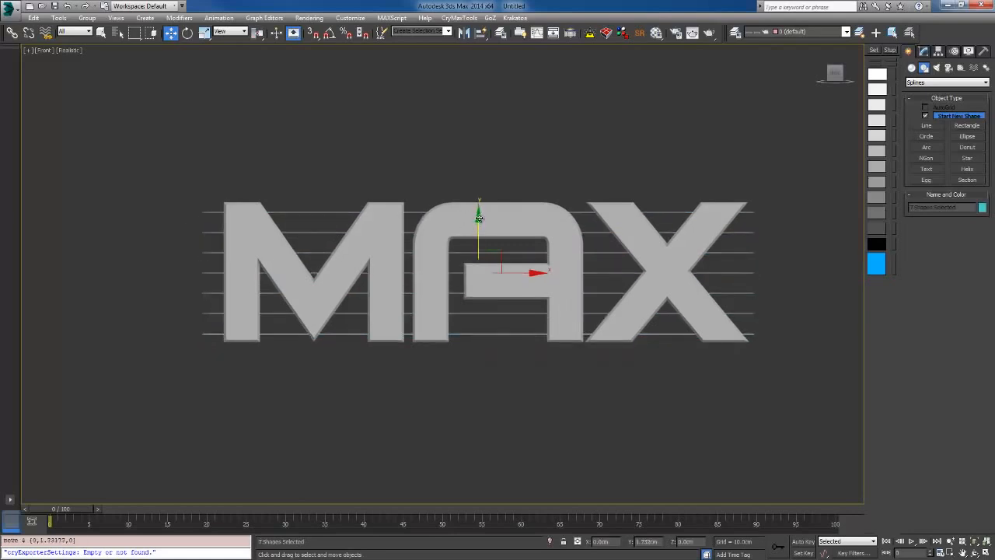
pyautogui.click(385, 410)
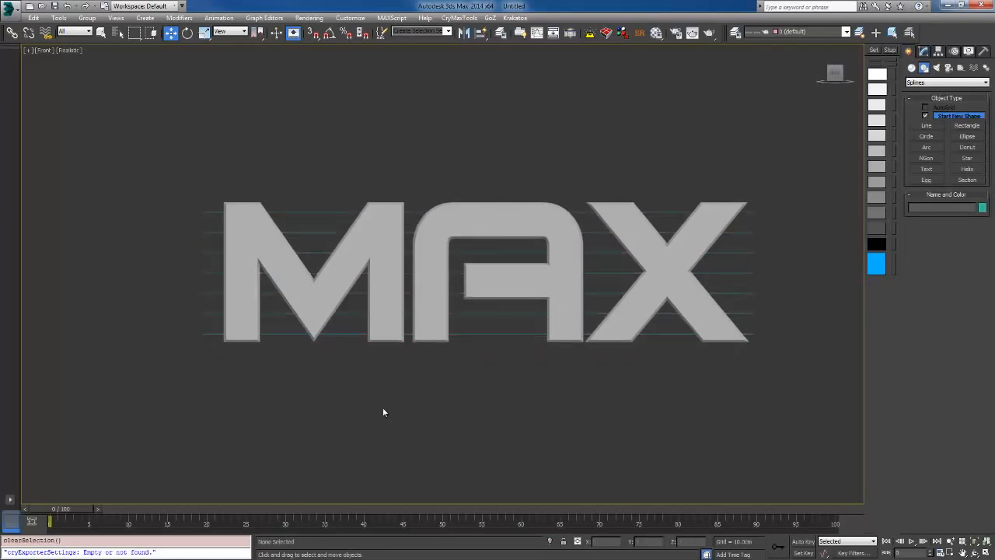
# Step: Draw a straight vertical line spline through the outer left edge of the M, extending slightly above and below the letter
pyautogui.moveTo(384, 411); pyautogui.dragTo(461, 392, button='middle')
pyautogui.rightClick(406, 353)
pyautogui.click(416, 313)
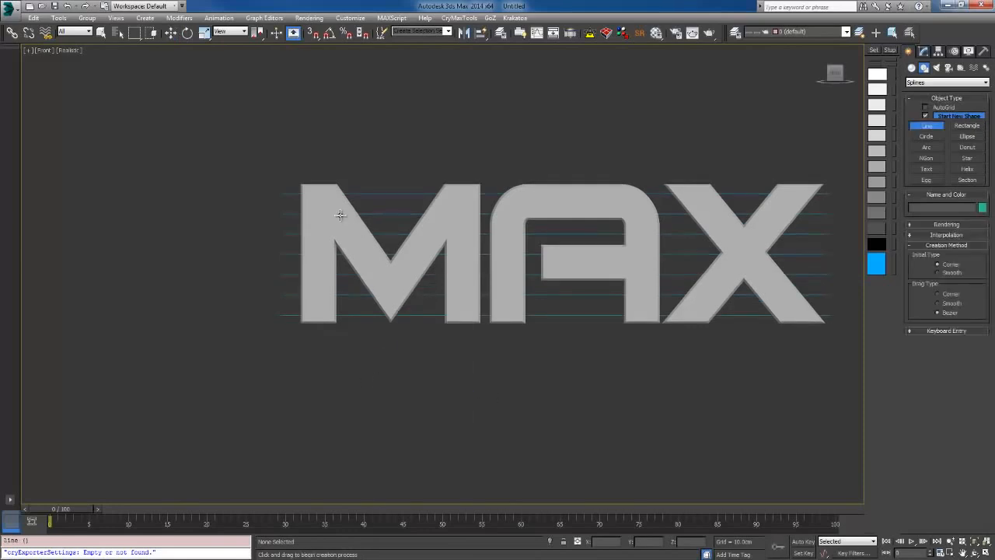
pyautogui.click(305, 177)
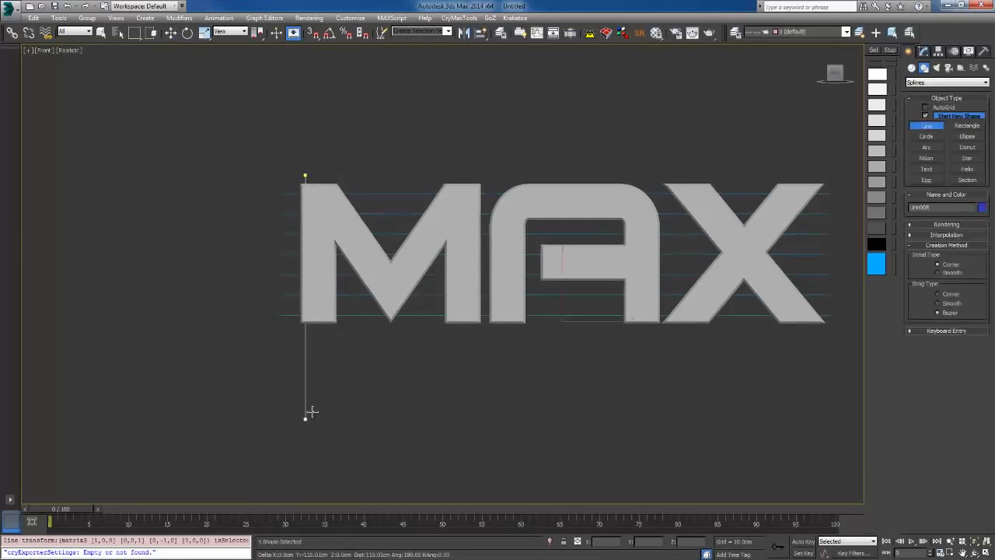
pyautogui.click(317, 329)
pyautogui.rightClick(333, 381)
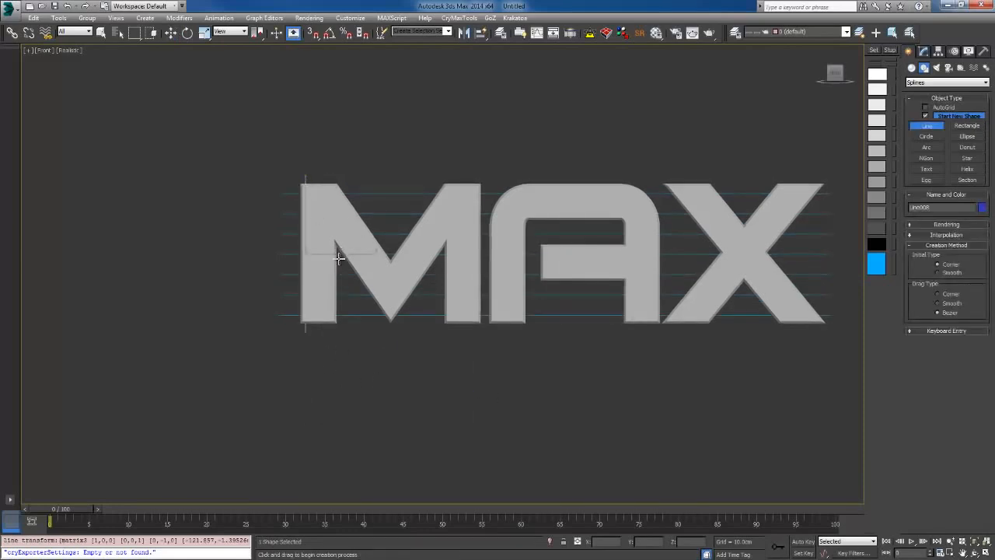
# Step: Move the vertical line slightly right and clone it into 30 evenly spaced copies running across the word
pyautogui.press('w')
pyautogui.moveTo(360, 254); pyautogui.dragTo(381, 254)
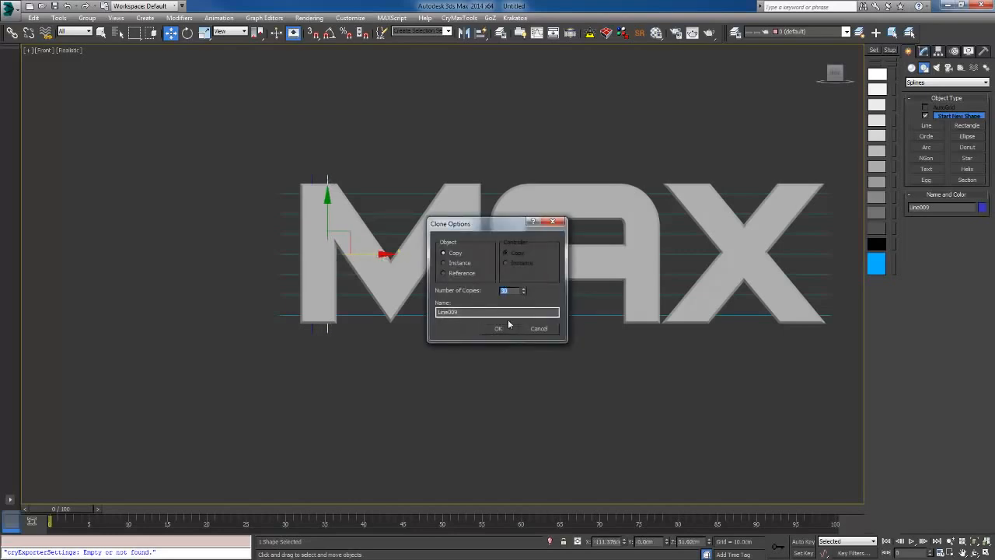
pyautogui.click(500, 328)
# Step: Clone the last vertical line into three more evenly spaced copies reaching the right edge of the X
pyautogui.scroll(-2, 529, 345)
pyautogui.scroll(5, 252, 366)
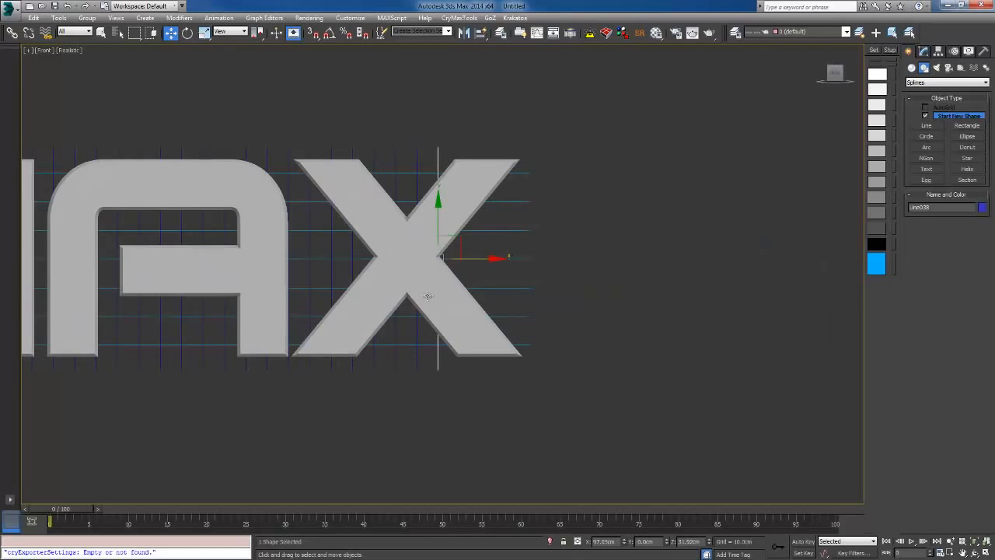
pyautogui.keyDown('shift'); pyautogui.moveTo(492, 259); pyautogui.dragTo(518, 260); pyautogui.keyUp('shift')
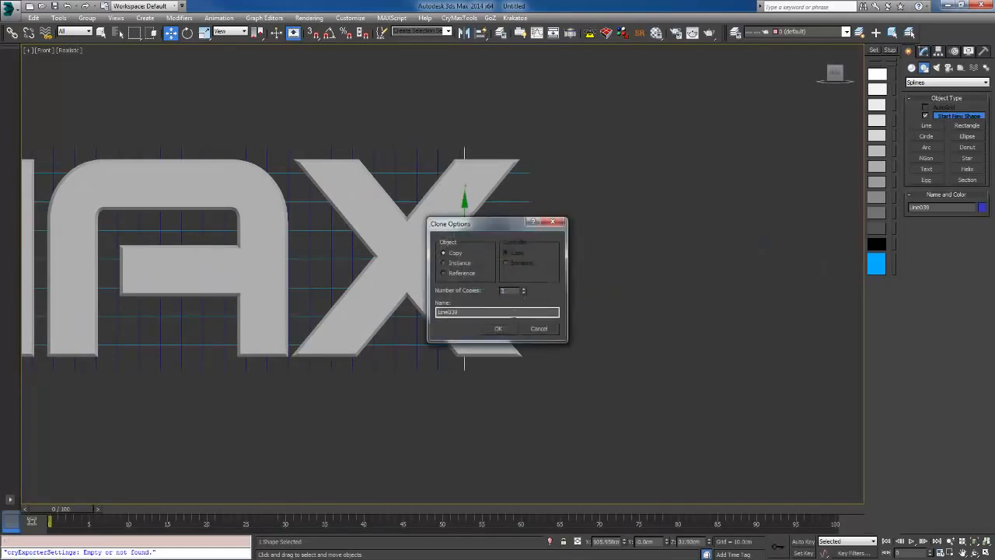
pyautogui.click(501, 328)
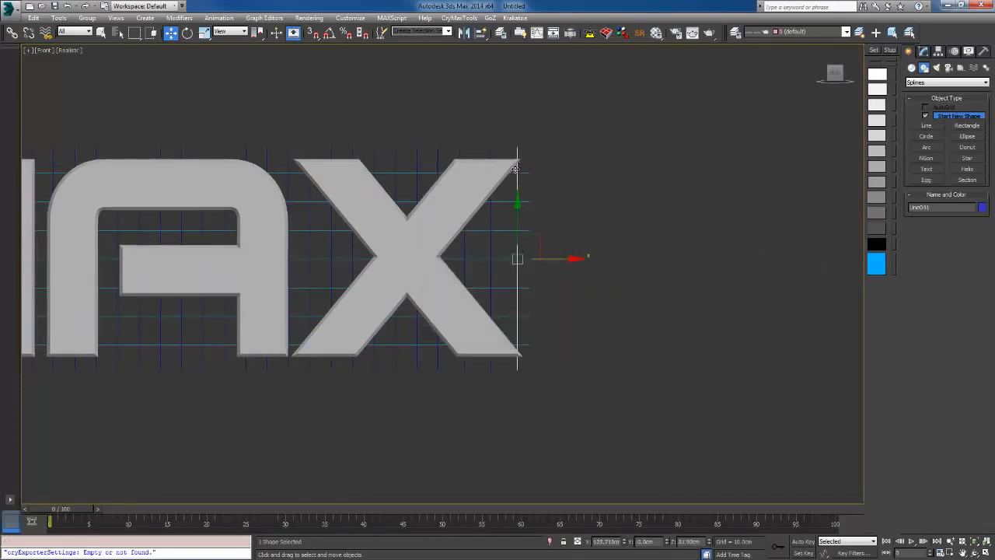
# Step: Move the outermost vertical line at the X's right edge left by about 3 cm
pyautogui.click(519, 153)
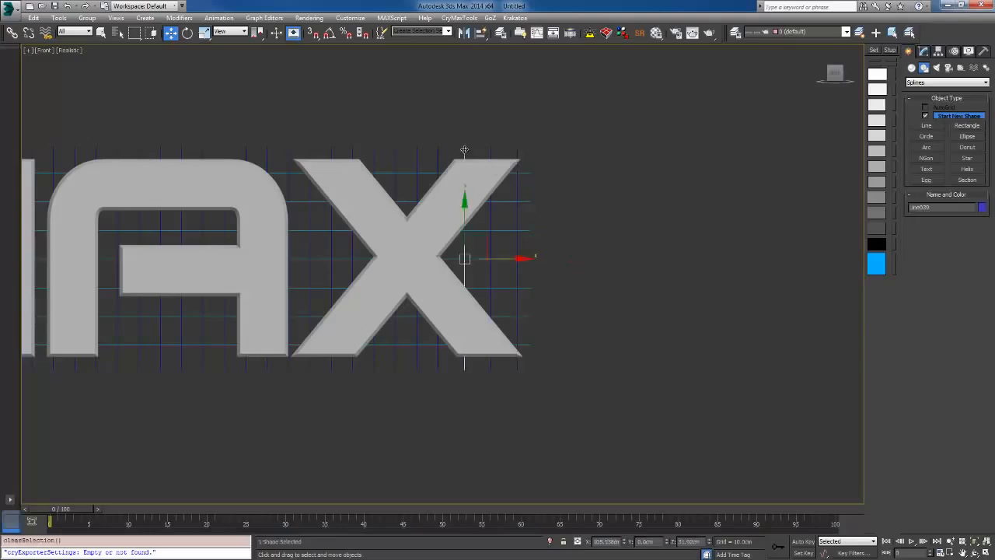
pyautogui.click(489, 154)
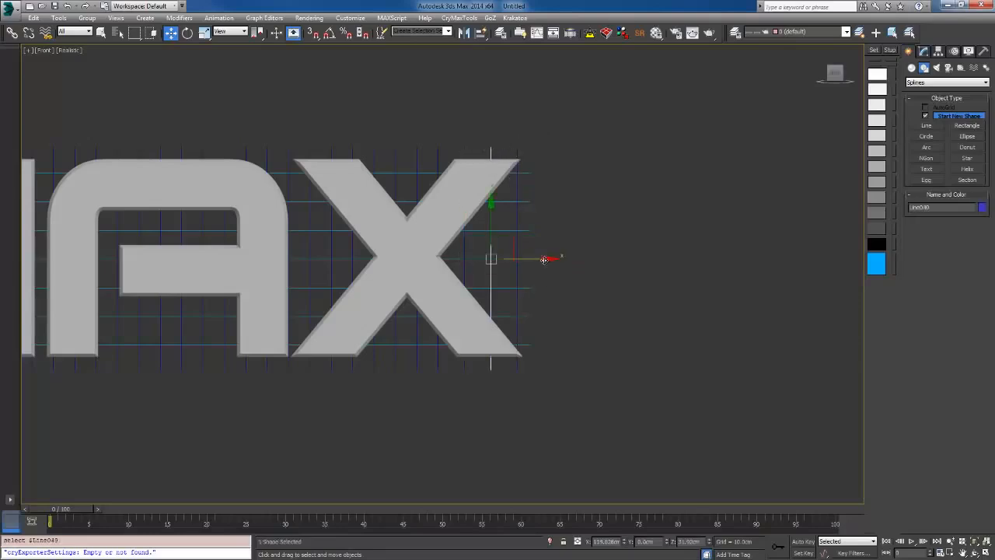
pyautogui.click(519, 152)
pyautogui.moveTo(570, 258); pyautogui.dragTo(561, 258)
# Step: In the Top view, draw a straight lengthwise line through the text's depth near its back face, extending past both ends
pyautogui.scroll(-3, 379, 342)
pyautogui.moveTo(379, 343); pyautogui.dragTo(530, 324, button='middle')
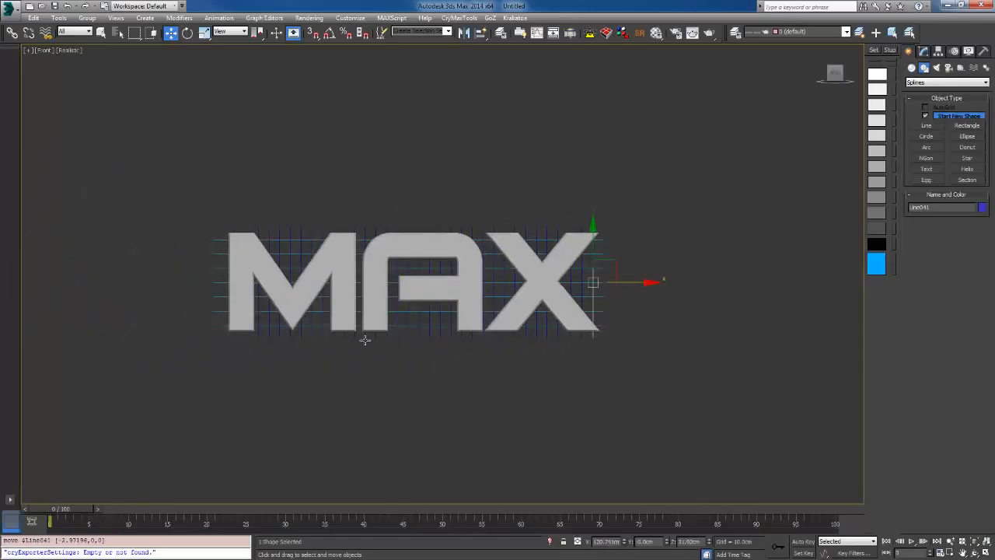
pyautogui.press('t')
pyautogui.scroll(2, 365, 342)
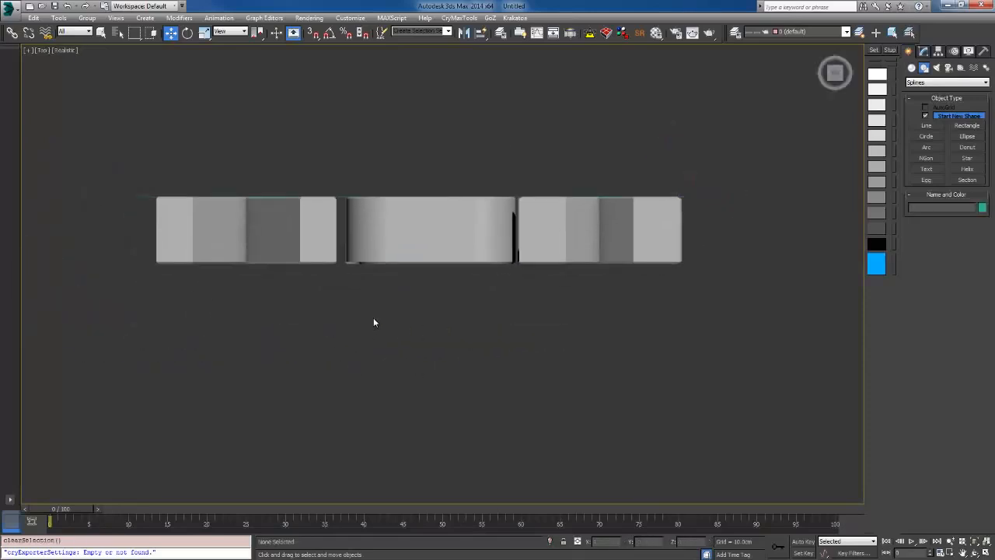
pyautogui.rightClick(373, 319)
pyautogui.click(398, 285)
pyautogui.click(192, 243)
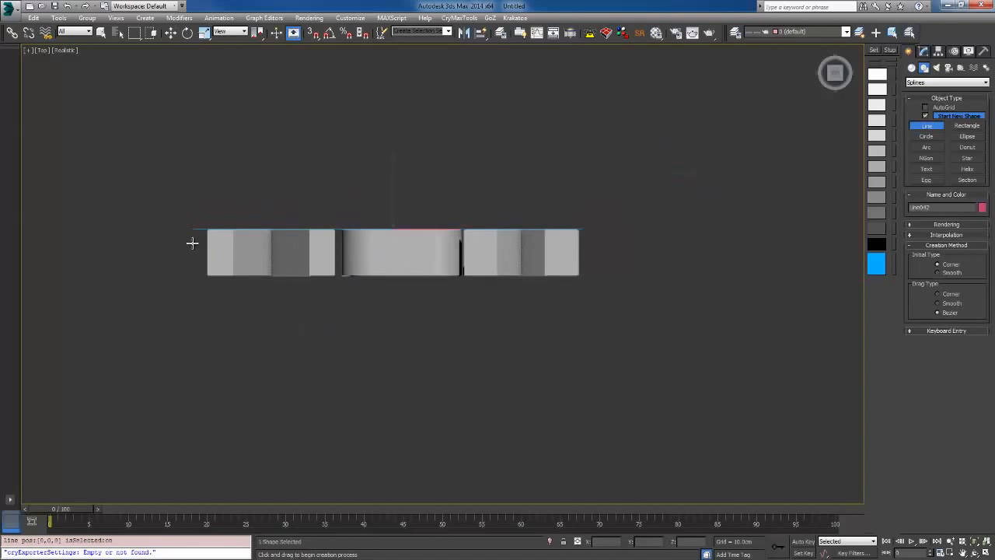
pyautogui.click(588, 243)
pyautogui.rightClick(588, 243)
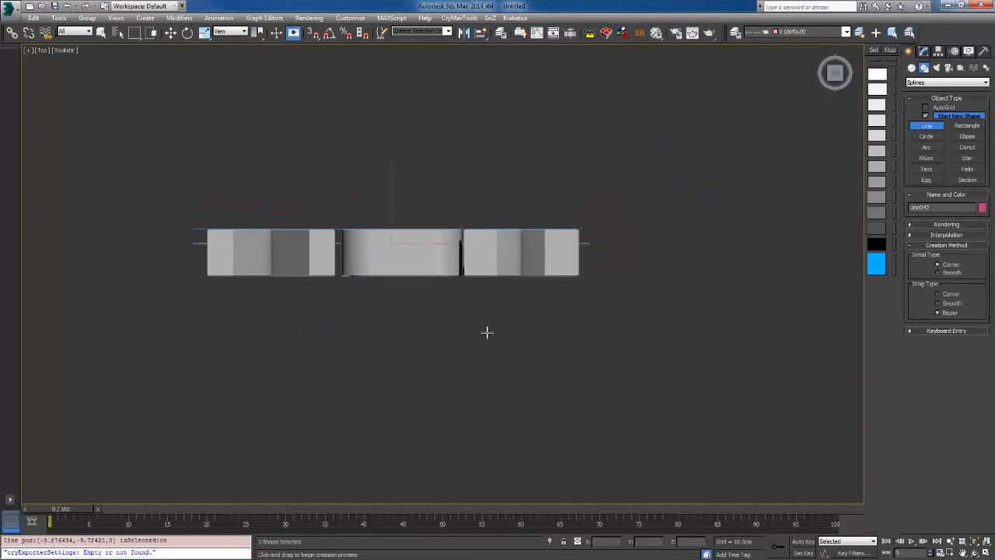
# Step: Draw a second parallel lengthwise line through the text's depth, closer to its front face and extending past both ends
pyautogui.scroll(3, 378, 350)
pyautogui.click(201, 245)
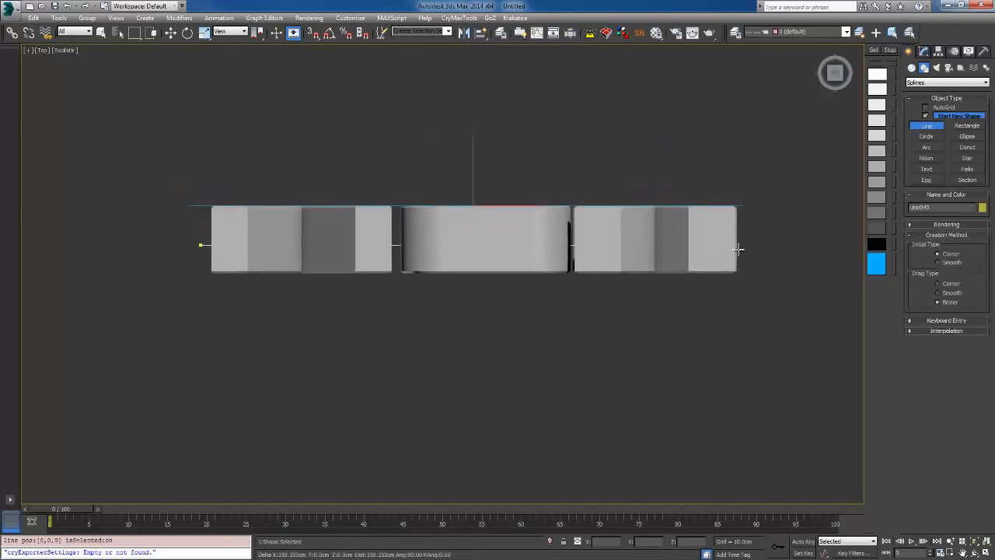
pyautogui.click(751, 245)
pyautogui.rightClick(578, 352)
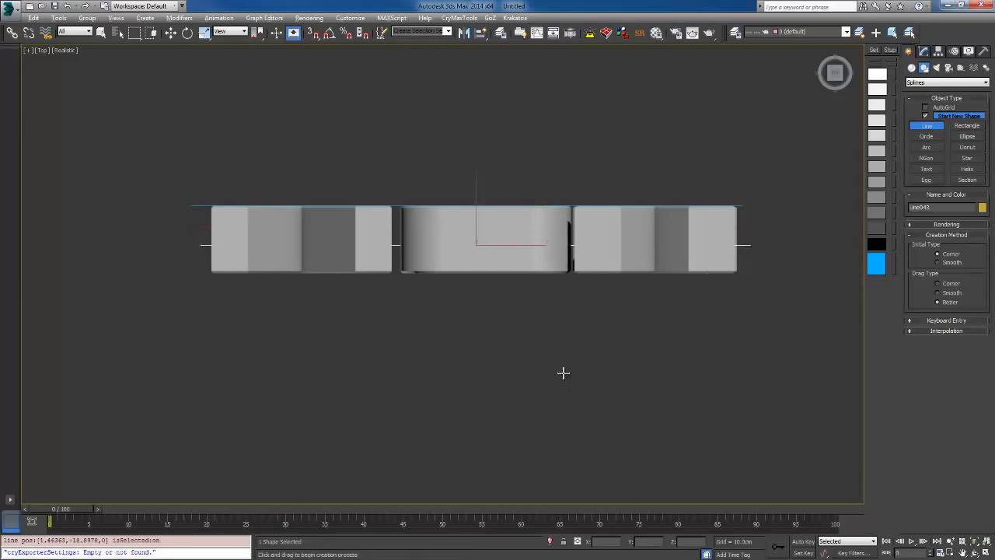
# Step: In the Front view, clone the beveled MAX text as one copy placed to the left of the original
pyautogui.keyDown('alt'); pyautogui.moveTo(564, 374); pyautogui.dragTo(575, 326, button='middle'); pyautogui.keyUp('alt')
pyautogui.press('w')
pyautogui.press('f')
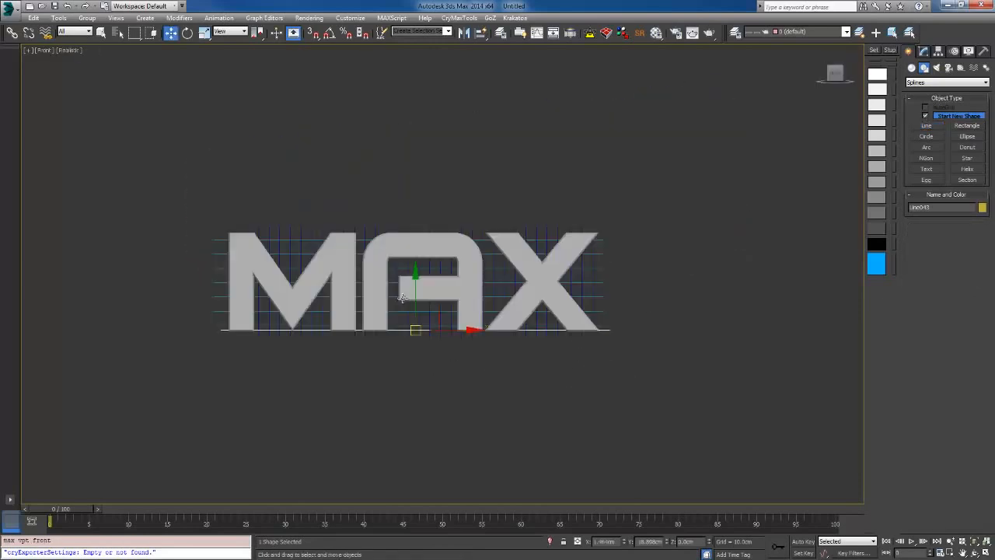
pyautogui.scroll(-2, 412, 303)
pyautogui.moveTo(406, 297); pyautogui.dragTo(448, 269, button='middle')
pyautogui.click(483, 234)
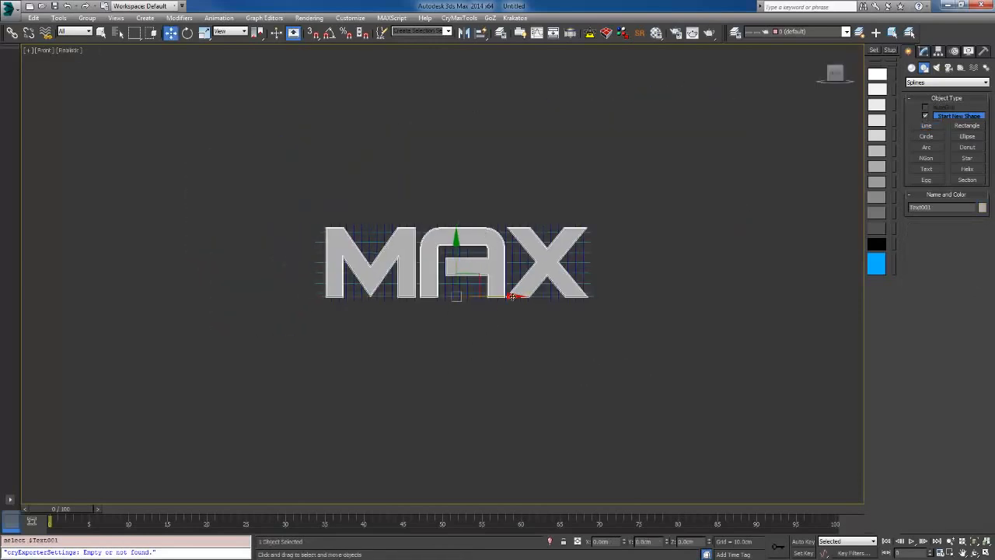
pyautogui.moveTo(512, 295)
pyautogui.keyDown('shift'); pyautogui.mouseDown()
pyautogui.moveTo(175, 295)
pyautogui.moveTo(202, 296)
pyautogui.mouseUp(); pyautogui.keyUp('shift')
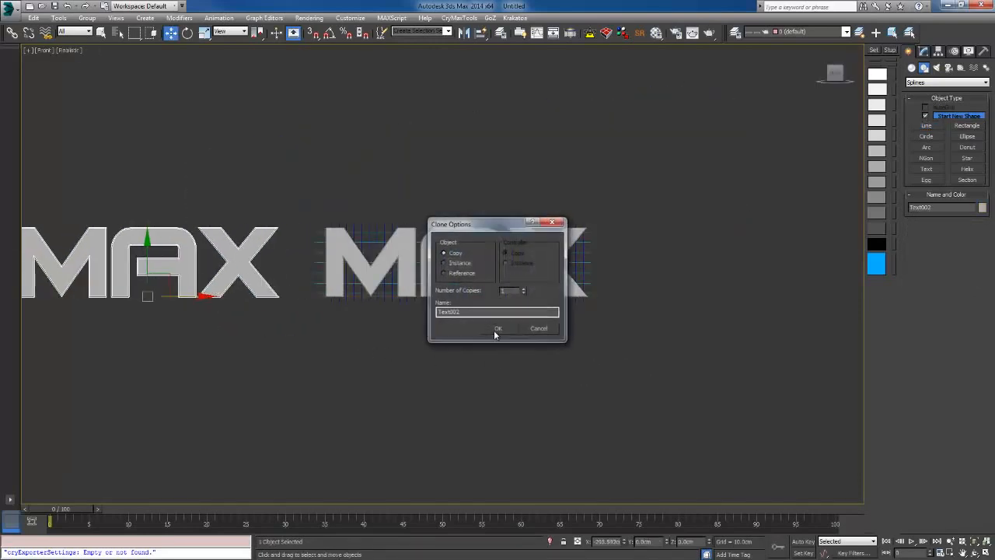
pyautogui.click(496, 332)
# Step: Hide the copied MAX text
pyautogui.scroll(2, 453, 339)
pyautogui.moveTo(454, 339)
pyautogui.mouseDown(button='middle')
pyautogui.moveTo(496, 415)
pyautogui.moveTo(629, 351)
pyautogui.mouseUp(button='middle')
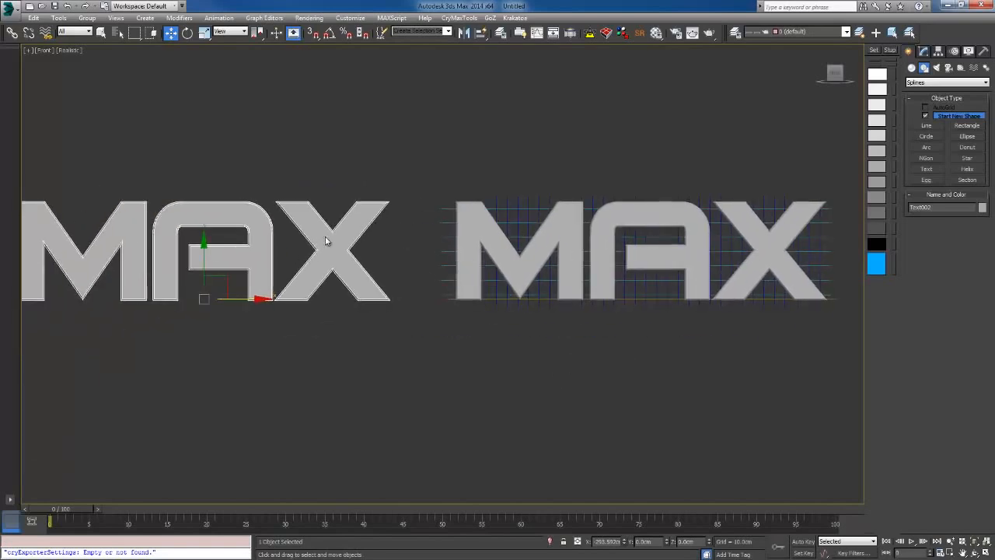
pyautogui.rightClick(325, 241)
pyautogui.click(340, 205)
# Step: Freeze the original MAX text
pyautogui.moveTo(566, 215); pyautogui.dragTo(409, 225, button='middle')
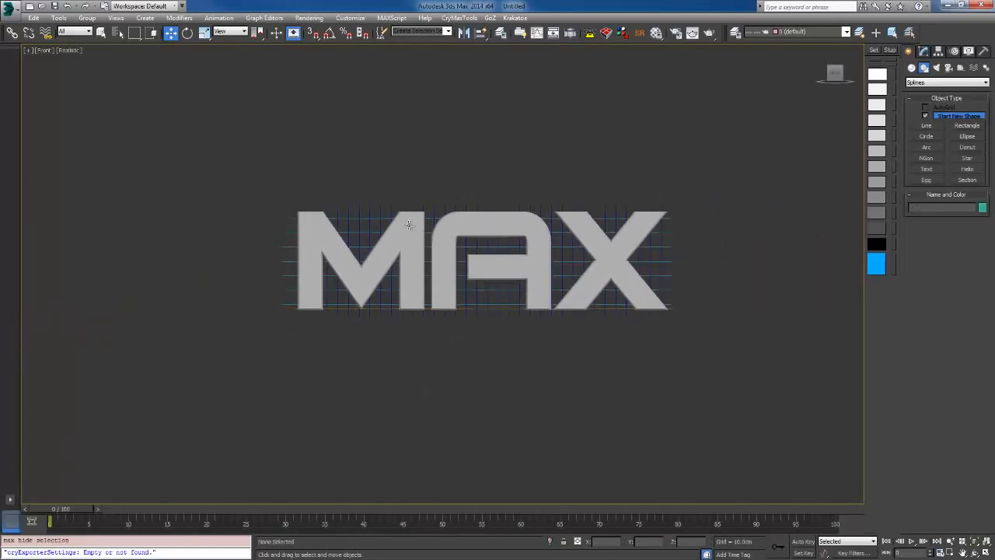
pyautogui.click(408, 225)
pyautogui.rightClick(408, 223)
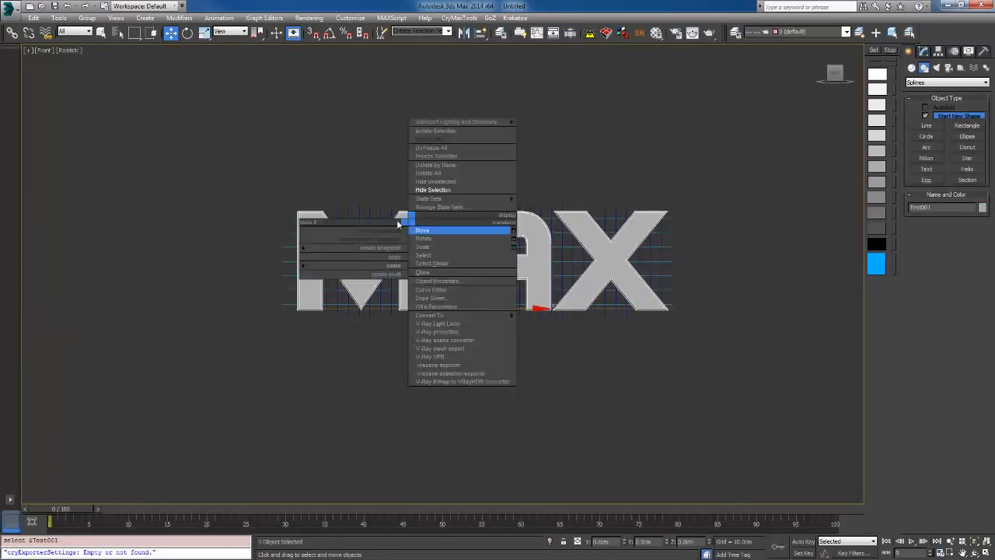
pyautogui.click(431, 156)
# Step: Select both lengthwise lines at the base of the letters and apply an Extrude modifier to them
pyautogui.keyDown('alt'); pyautogui.moveTo(334, 307); pyautogui.dragTo(301, 312, button='middle'); pyautogui.keyUp('alt')
pyautogui.scroll(5, 292, 360)
pyautogui.click(280, 269)
pyautogui.click(280, 269)
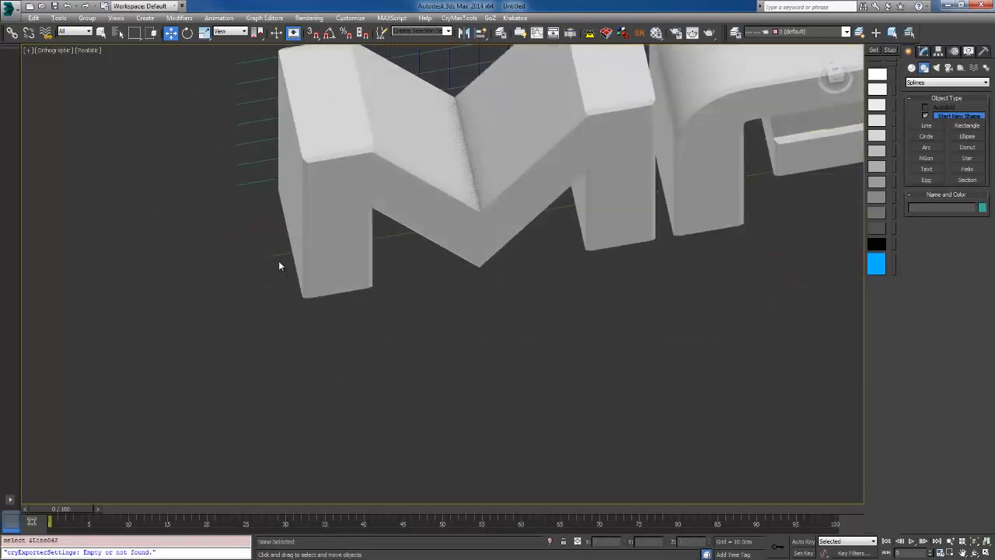
pyautogui.click(278, 255)
pyautogui.keyDown('ctrl'); pyautogui.click(274, 222); pyautogui.keyUp('ctrl')
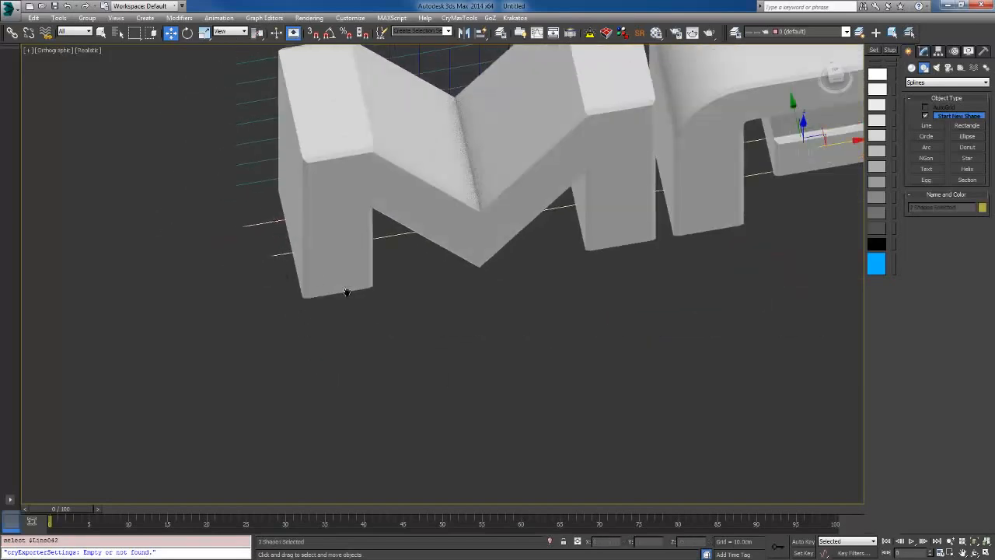
pyautogui.scroll(-5, 347, 292)
pyautogui.keyDown('alt'); pyautogui.moveTo(347, 293); pyautogui.dragTo(339, 271, button='middle'); pyautogui.keyUp('alt')
pyautogui.press('Tab')
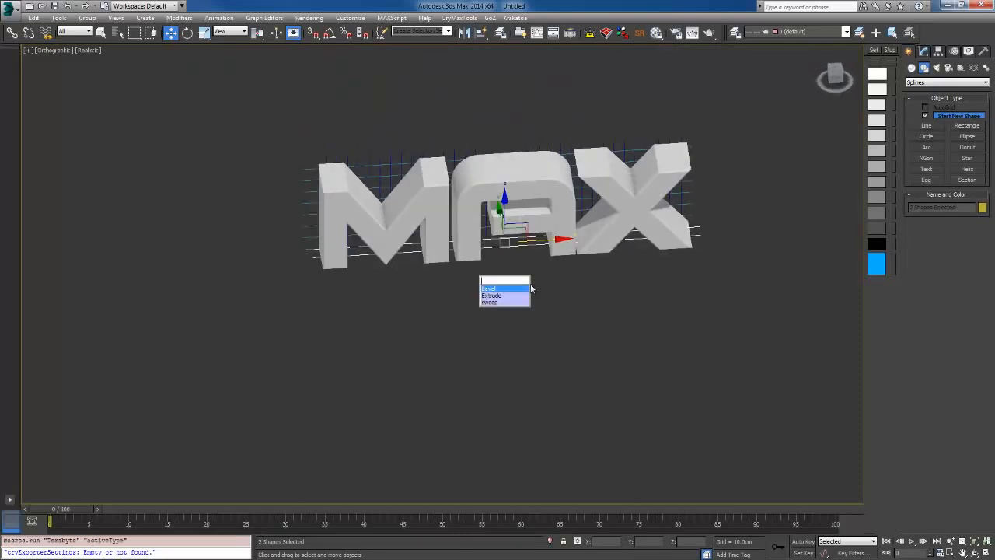
pyautogui.click(492, 295)
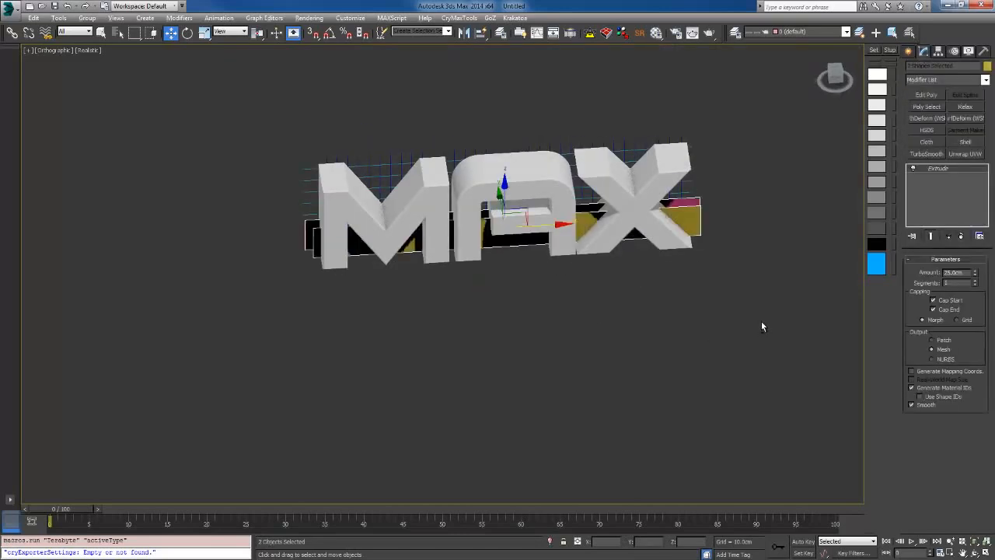
pyautogui.keyDown('alt'); pyautogui.moveTo(762, 327); pyautogui.dragTo(704, 309, button='middle'); pyautogui.keyUp('alt')
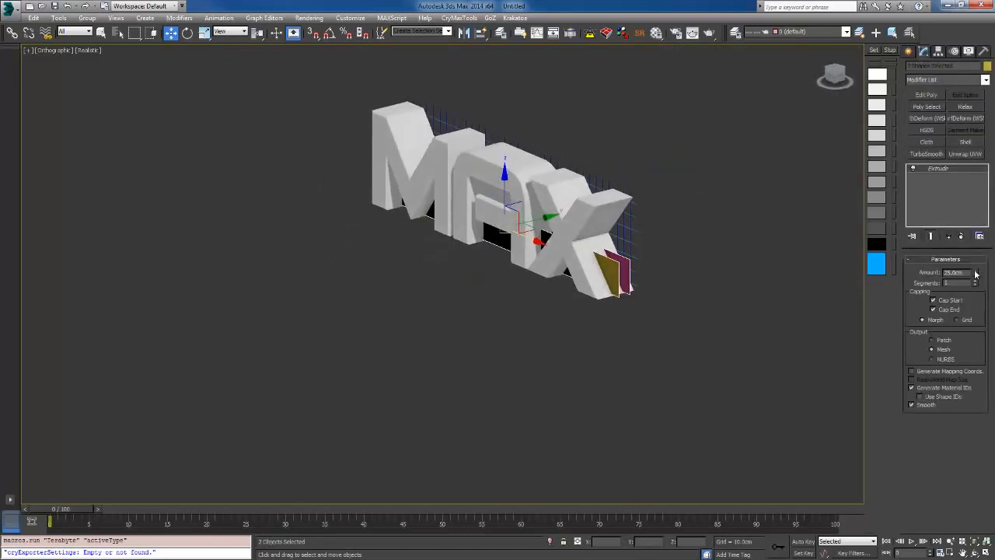
# Step: Set the extrusion amount of both lengthwise sheets to 92.5 cm
pyautogui.moveTo(976, 273); pyautogui.dragTo(982, 216)
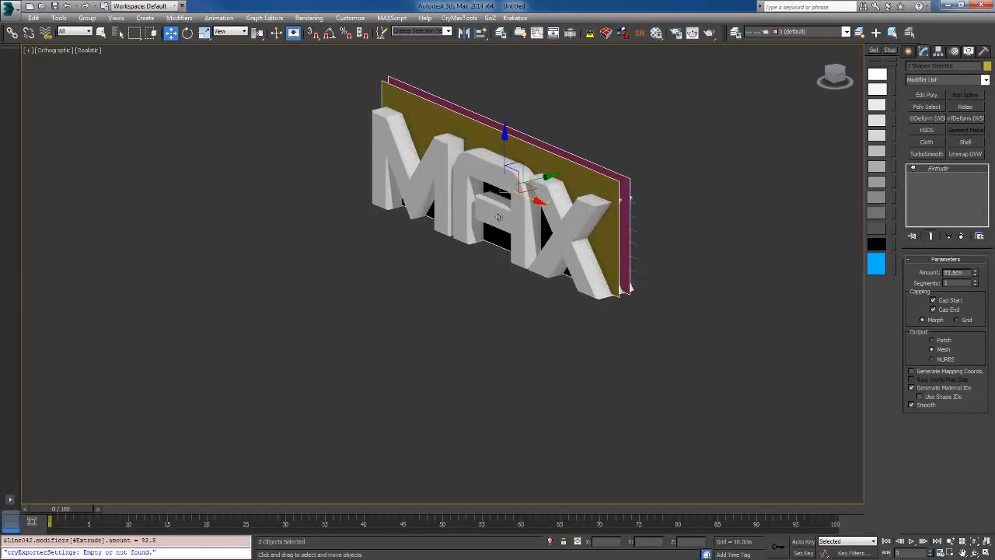
pyautogui.keyDown('alt'); pyautogui.moveTo(498, 217); pyautogui.dragTo(499, 202, button='middle'); pyautogui.keyUp('alt')
pyautogui.click(503, 132)
pyautogui.moveTo(503, 135); pyautogui.dragTo(503, 141)
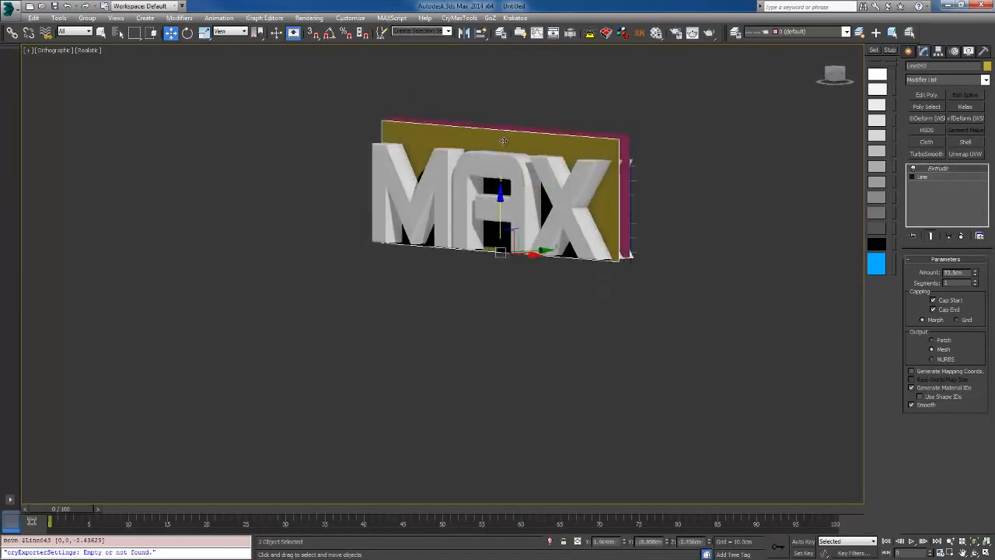
pyautogui.click(506, 147)
pyautogui.keyDown('alt'); pyautogui.moveTo(642, 257); pyautogui.dragTo(586, 250, button='middle'); pyautogui.keyUp('alt')
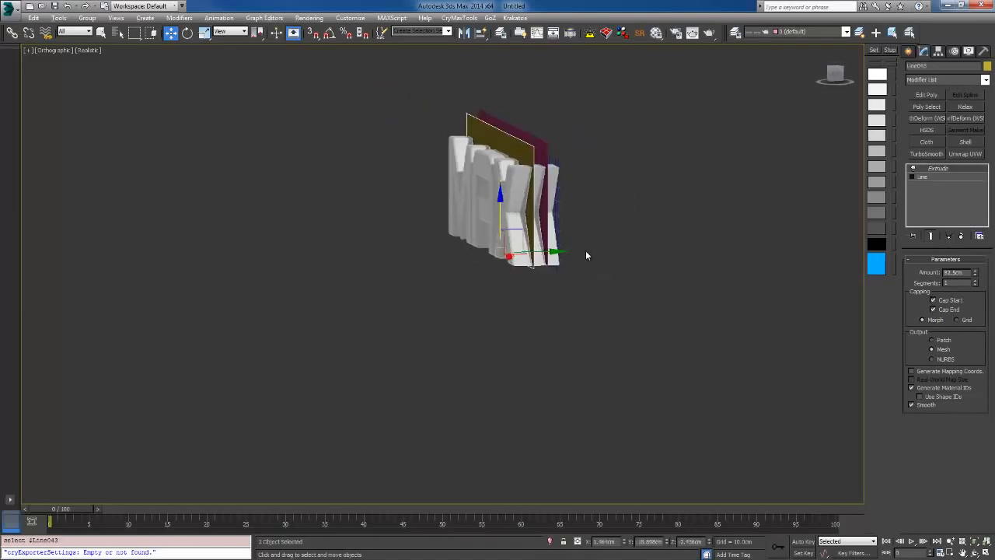
pyautogui.hotkey('ctrl', 'z')
# Step: Select both extruded sheets and lower them along Z by about 7.5 cm so they extend past the letters' top and base
pyautogui.scroll(5, 596, 254)
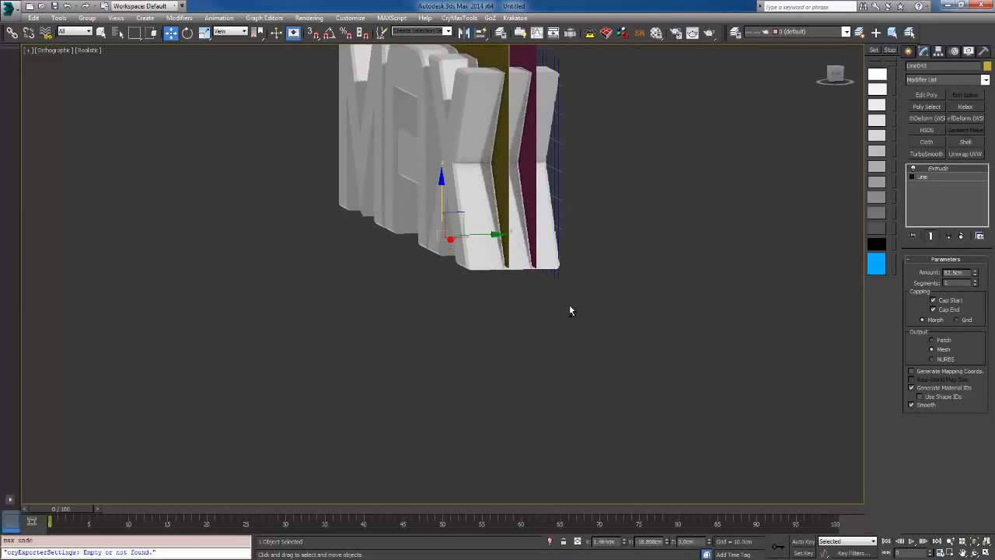
pyautogui.keyDown('alt'); pyautogui.moveTo(570, 219); pyautogui.dragTo(588, 325, button='middle'); pyautogui.keyUp('alt')
pyautogui.keyDown('ctrl'); pyautogui.click(606, 146); pyautogui.keyUp('ctrl')
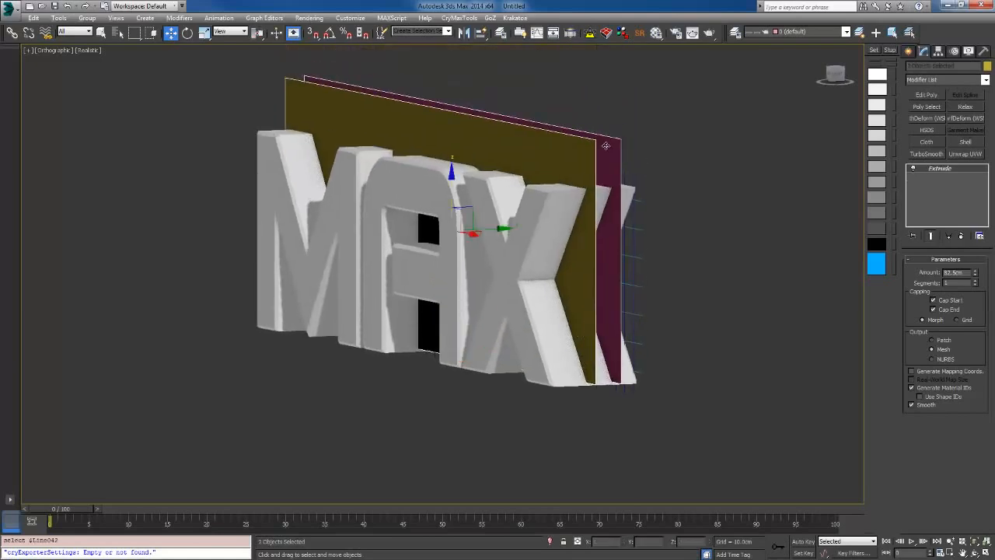
pyautogui.moveTo(451, 174); pyautogui.dragTo(451, 197)
pyautogui.scroll(-4, 531, 309)
pyautogui.keyDown('alt'); pyautogui.moveTo(538, 311); pyautogui.dragTo(575, 323, button='middle'); pyautogui.keyUp('alt')
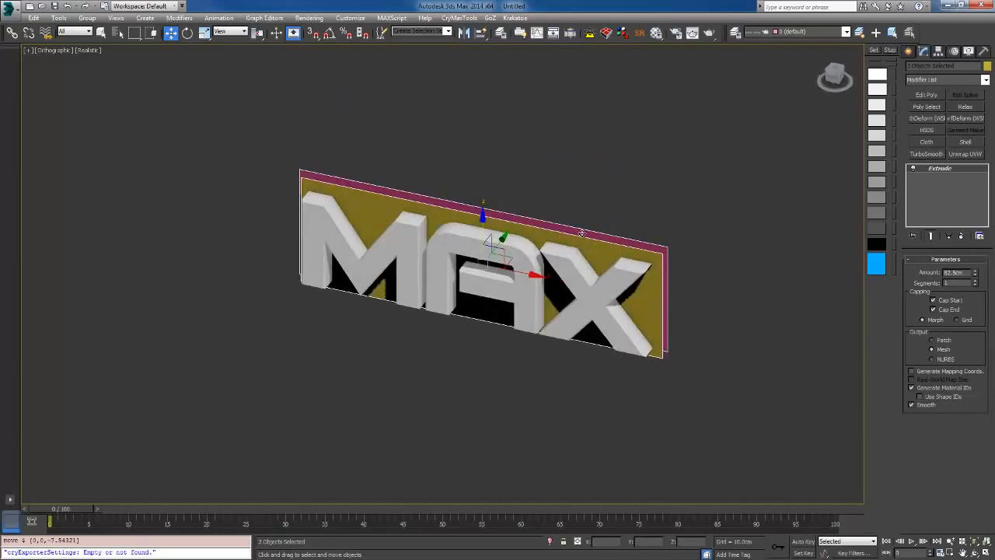
# Step: Freeze the two lengthwise extruded sheets
pyautogui.keyDown('alt'); pyautogui.moveTo(583, 234); pyautogui.dragTo(397, 231, button='middle'); pyautogui.keyUp('alt')
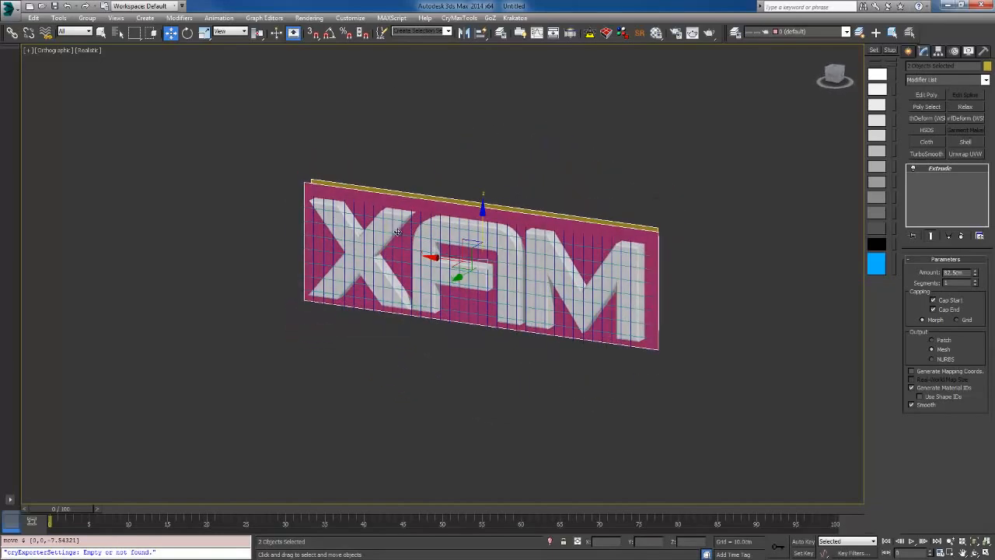
pyautogui.keyDown('alt'); pyautogui.moveTo(526, 234); pyautogui.dragTo(516, 241, button='middle'); pyautogui.keyUp('alt')
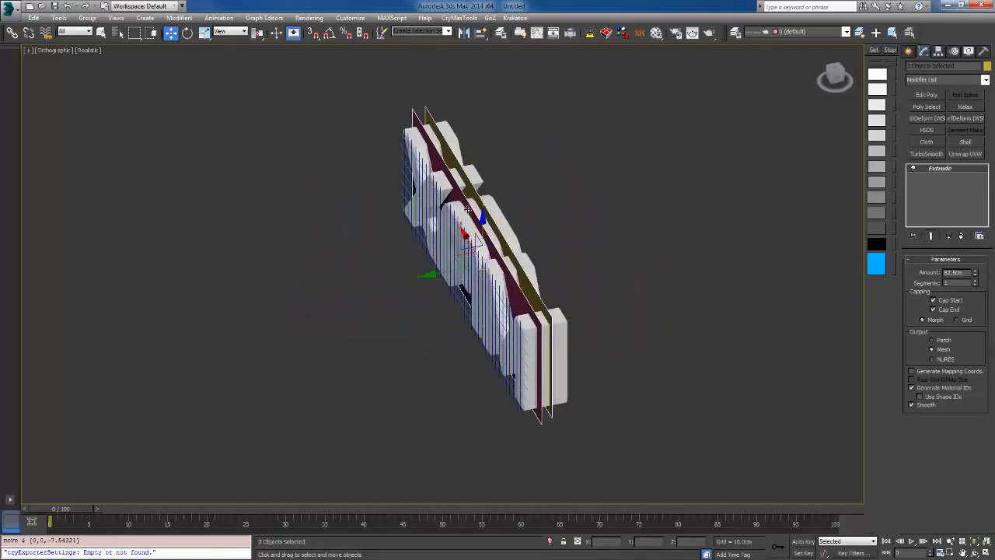
pyautogui.rightClick(527, 192)
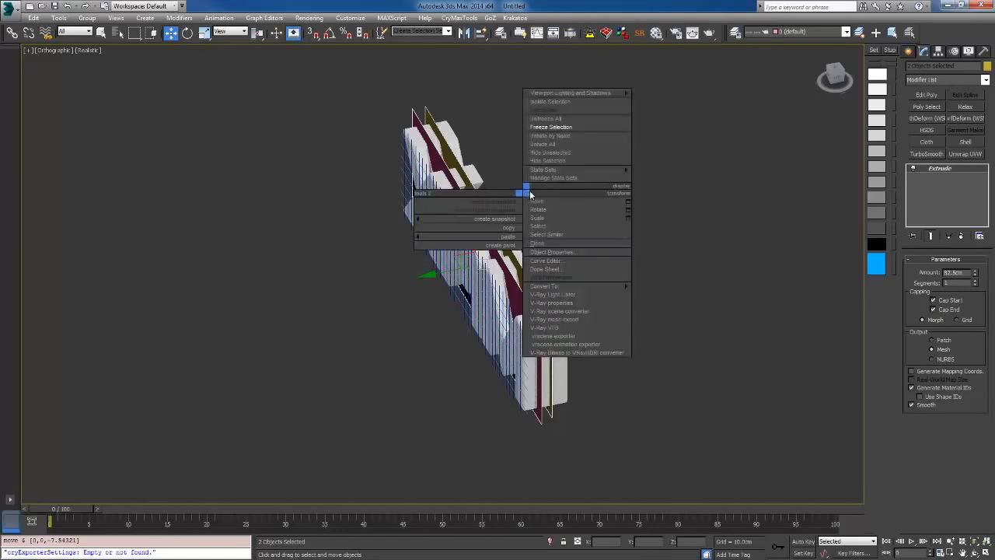
pyautogui.click(556, 127)
# Step: Select all the unfrozen grid lines and apply an Extrude modifier to them
pyautogui.keyDown('alt'); pyautogui.moveTo(543, 249); pyautogui.dragTo(648, 177, button='middle'); pyautogui.keyUp('alt')
pyautogui.keyDown('alt'); pyautogui.moveTo(252, 343); pyautogui.dragTo(378, 317, button='middle'); pyautogui.keyUp('alt')
pyautogui.hotkey('ctrl', 'a')
pyautogui.keyDown('alt'); pyautogui.moveTo(505, 342); pyautogui.dragTo(409, 272, button='middle'); pyautogui.keyUp('alt')
pyautogui.scroll(2, 420, 238)
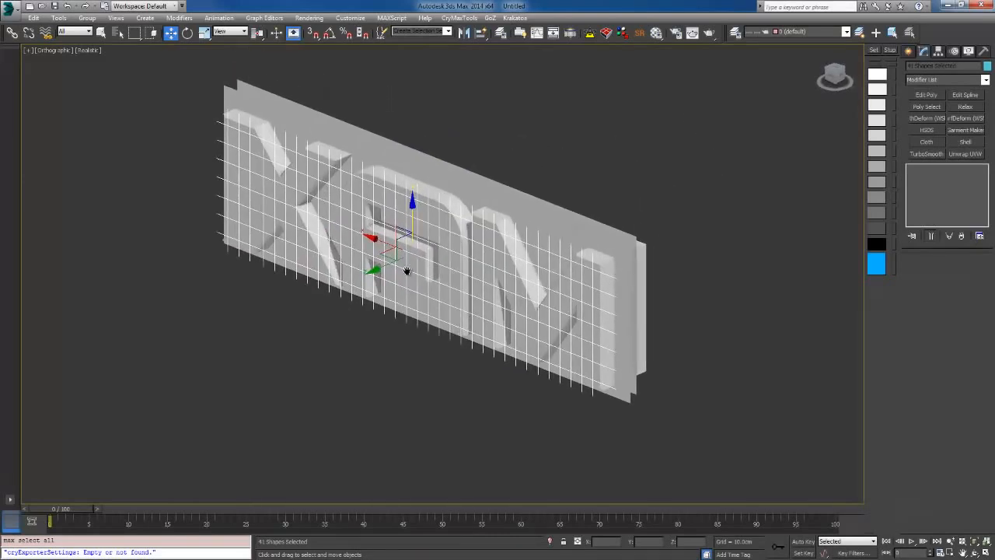
pyautogui.press('Tab')
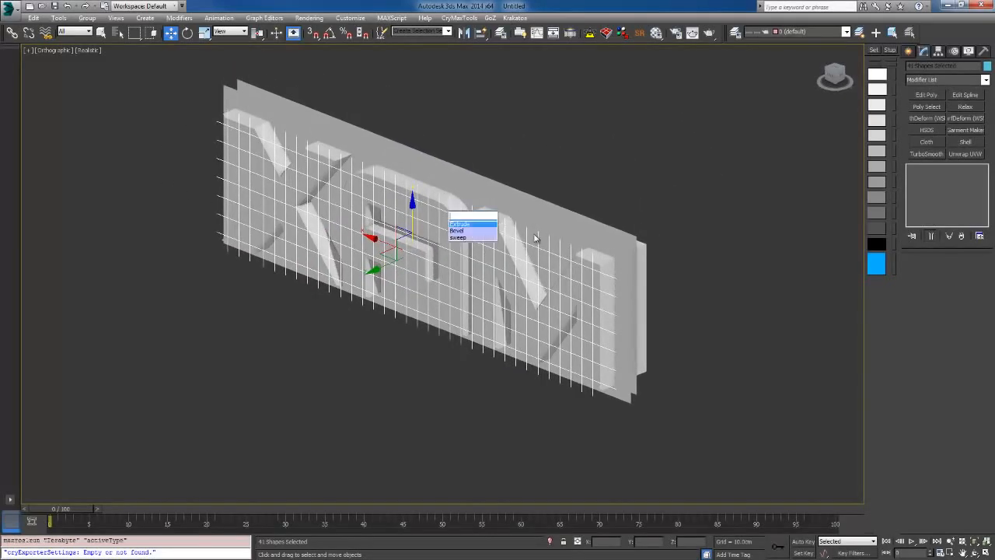
pyautogui.click(478, 225)
# Step: Set the grid lines' extrusion amount to 47 cm and shift them along Y so they pass fully through the letters
pyautogui.keyDown('alt'); pyautogui.moveTo(553, 285); pyautogui.dragTo(530, 287, button='middle'); pyautogui.keyUp('alt')
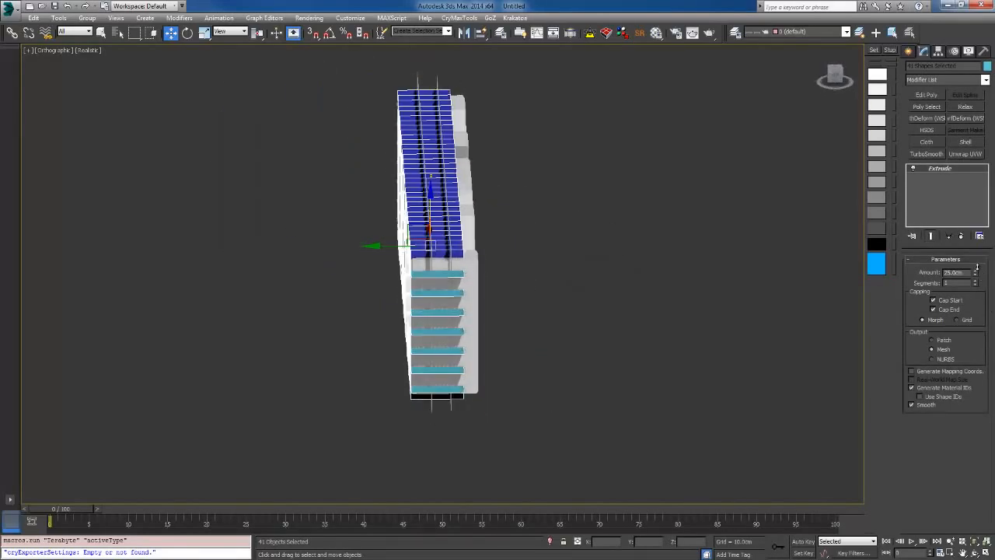
pyautogui.moveTo(977, 268); pyautogui.dragTo(977, 250)
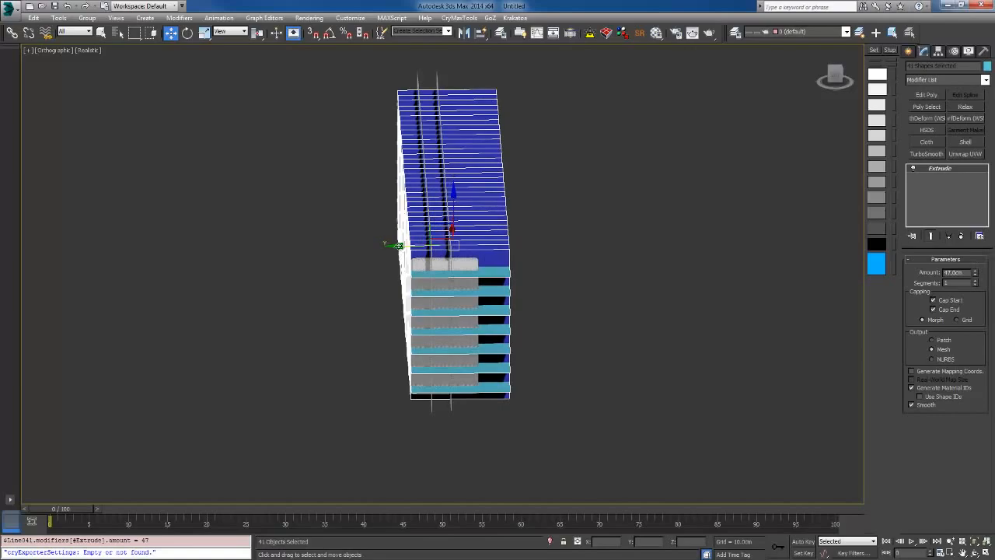
pyautogui.moveTo(398, 246); pyautogui.dragTo(383, 245)
pyautogui.keyDown('alt'); pyautogui.moveTo(517, 280); pyautogui.dragTo(397, 286, button='middle'); pyautogui.keyUp('alt')
# Step: Unfreeze all objects, and freeze only the MAX text again
pyautogui.rightClick(608, 342)
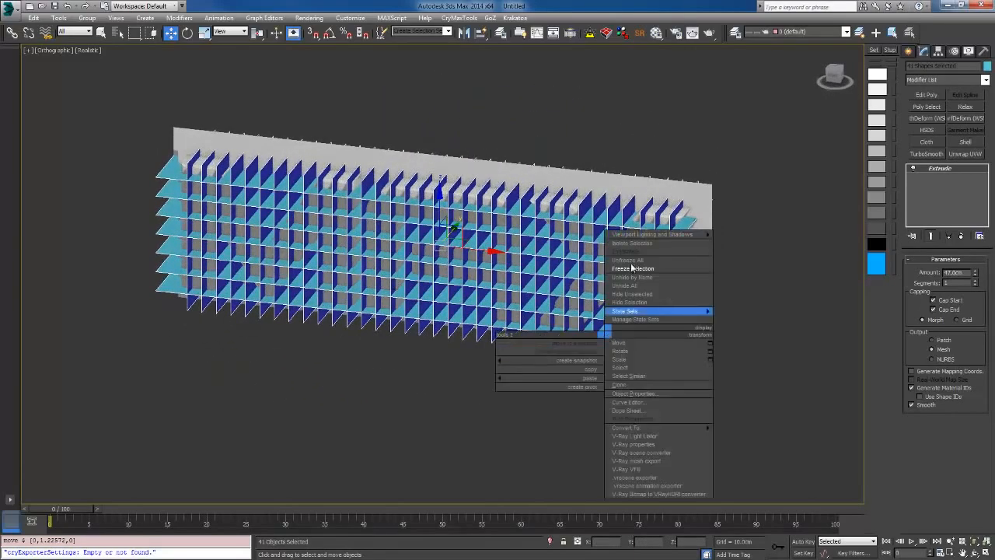
pyautogui.click(630, 260)
pyautogui.click(705, 173)
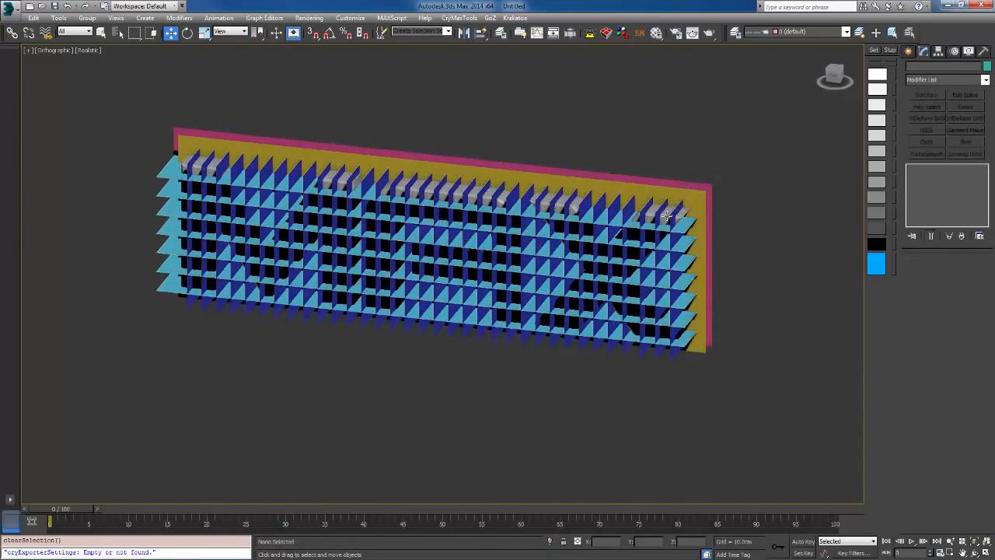
pyautogui.rightClick(667, 212)
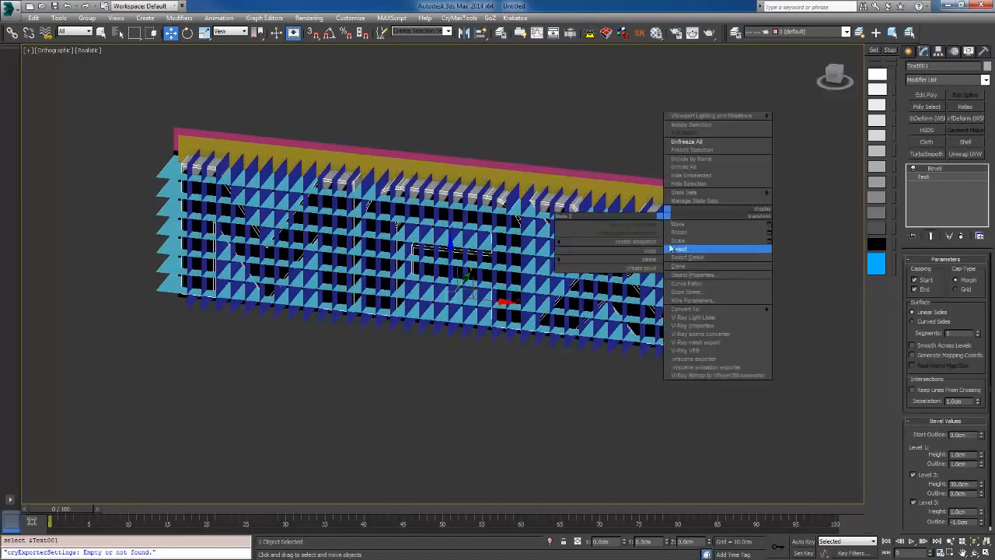
pyautogui.click(692, 149)
# Step: Convert the yellow lengthwise sheet to an Editable Poly
pyautogui.moveTo(648, 201); pyautogui.dragTo(505, 208, button='middle')
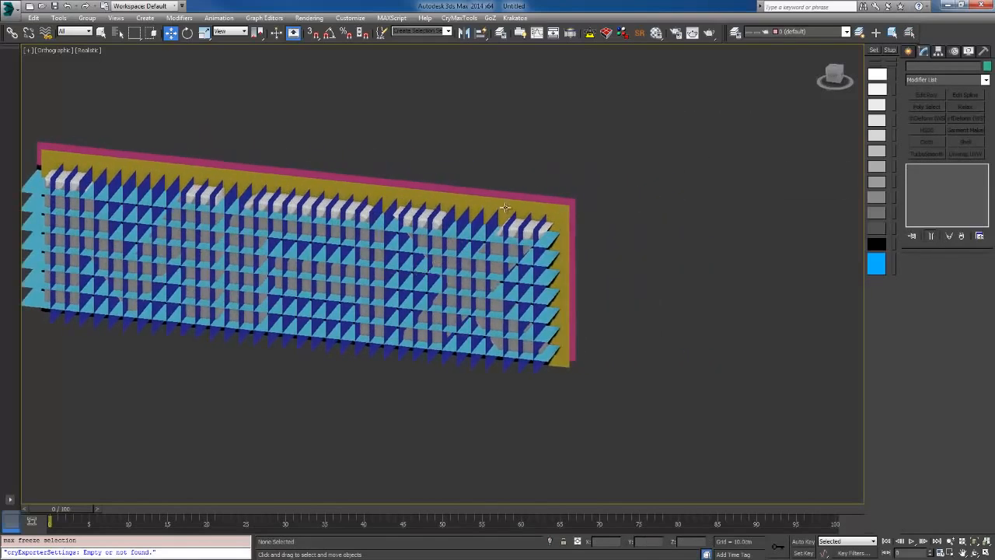
pyautogui.click(506, 208)
pyautogui.rightClick(505, 207)
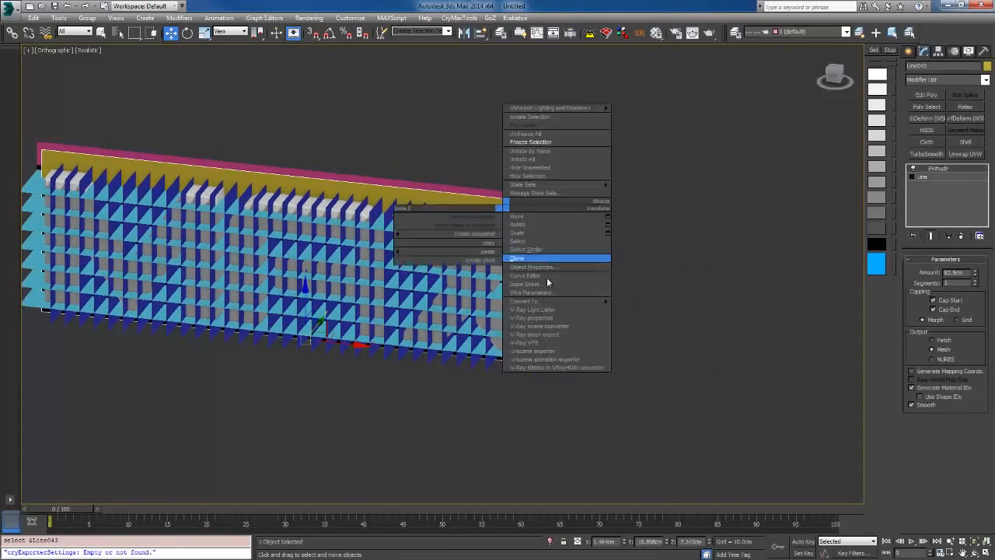
pyautogui.click(666, 310)
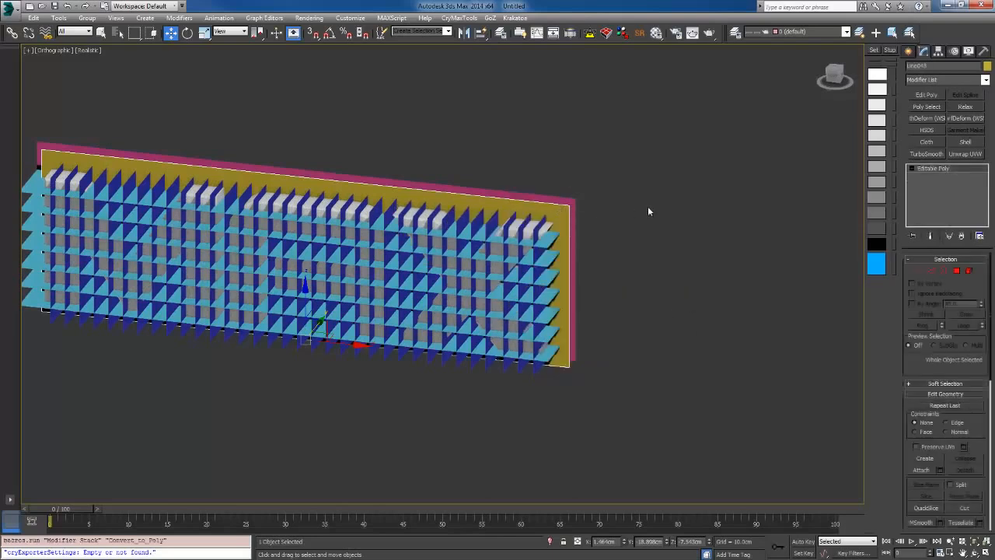
# Step: Attach all the other extruded lines to the yellow sheet using the Attach List
pyautogui.rightClick(594, 192)
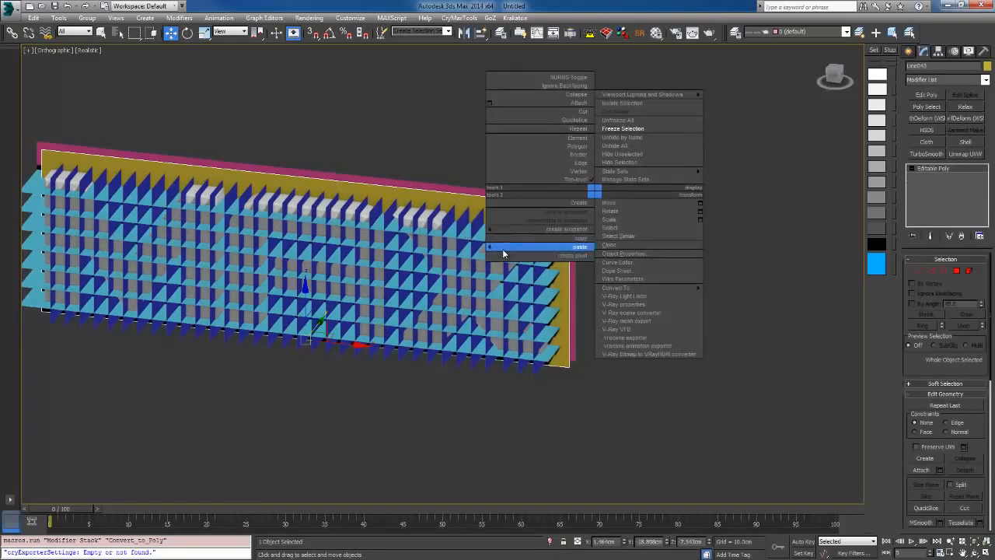
pyautogui.click(493, 102)
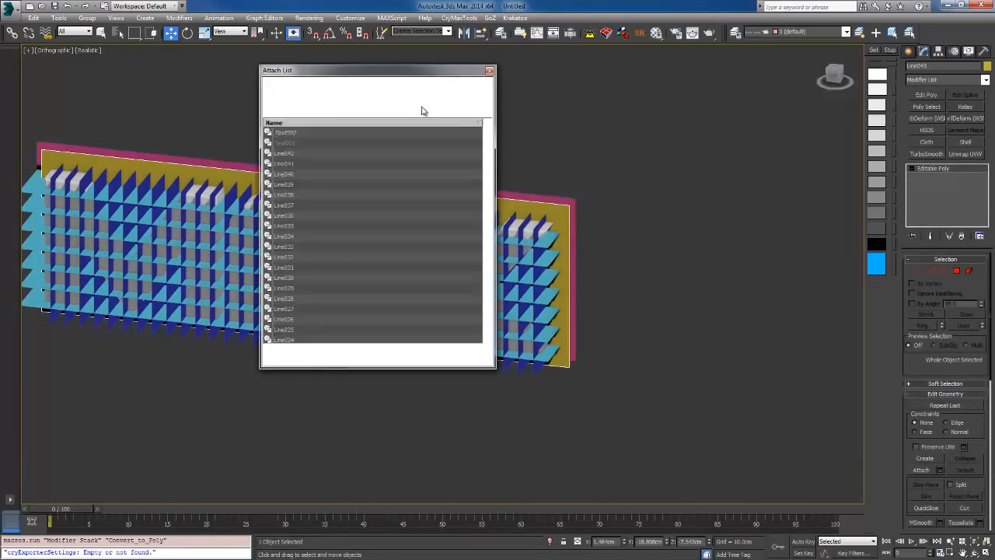
pyautogui.hotkey('ctrl', 'a')
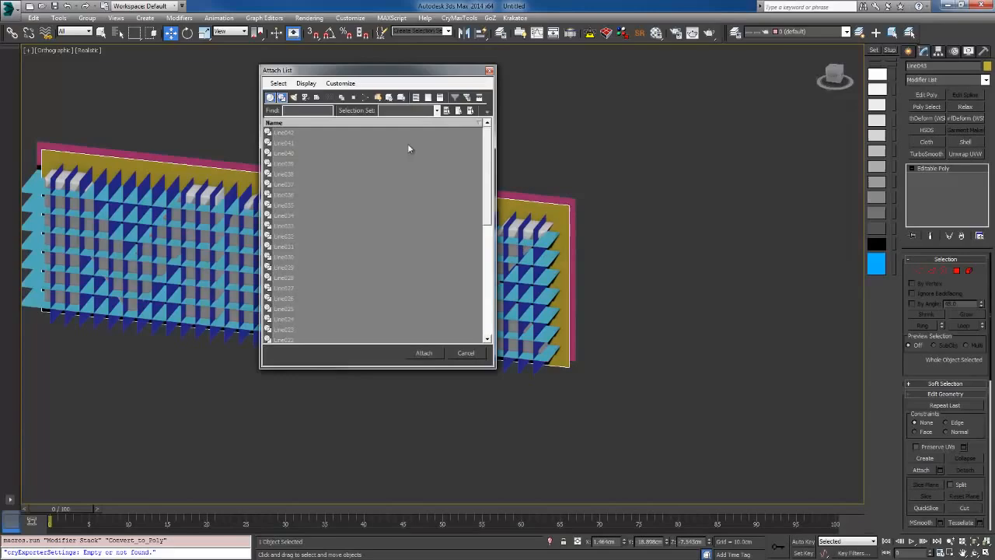
pyautogui.click(434, 356)
# Step: Unfreeze all objects so the MAX text can be selected
pyautogui.keyDown('alt'); pyautogui.moveTo(456, 325); pyautogui.dragTo(372, 270, button='middle'); pyautogui.keyUp('alt')
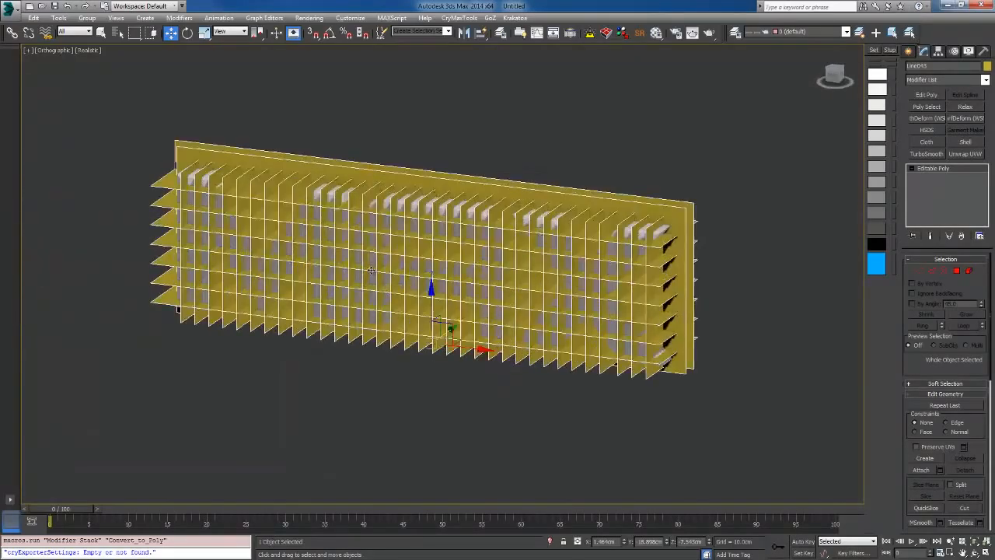
pyautogui.scroll(3, 362, 287)
pyautogui.click(352, 454)
pyautogui.click(440, 218)
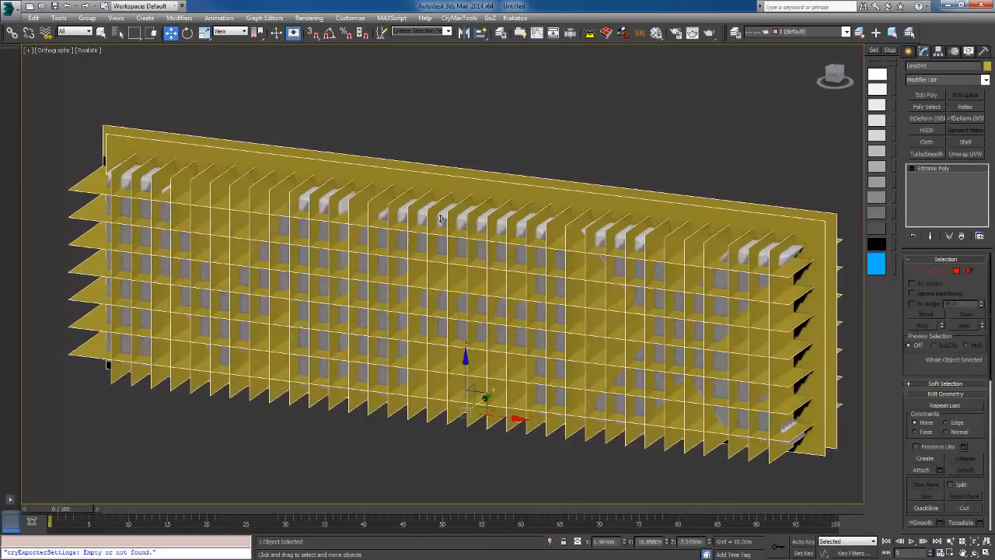
pyautogui.rightClick(440, 222)
pyautogui.click(455, 147)
pyautogui.scroll(-5, 410, 251)
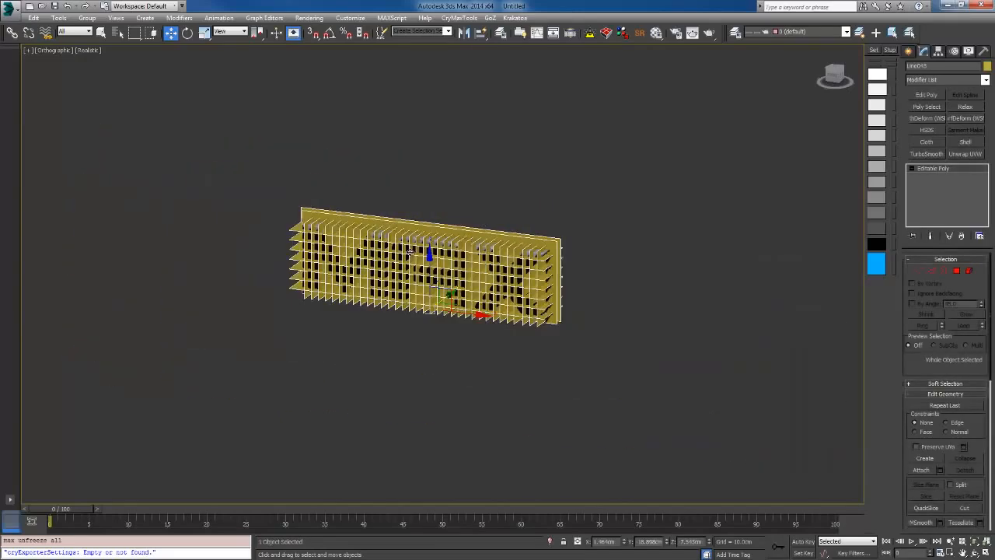
# Step: Switch to the Front view and set its display style to Shaded
pyautogui.press('f')
pyautogui.scroll(4, 402, 292)
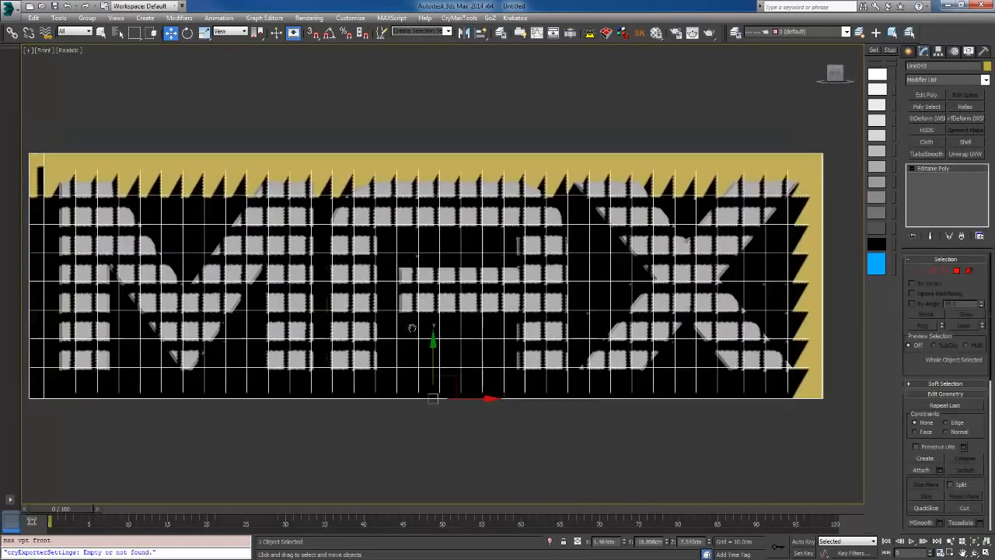
pyautogui.scroll(-2, 420, 342)
pyautogui.click(82, 52)
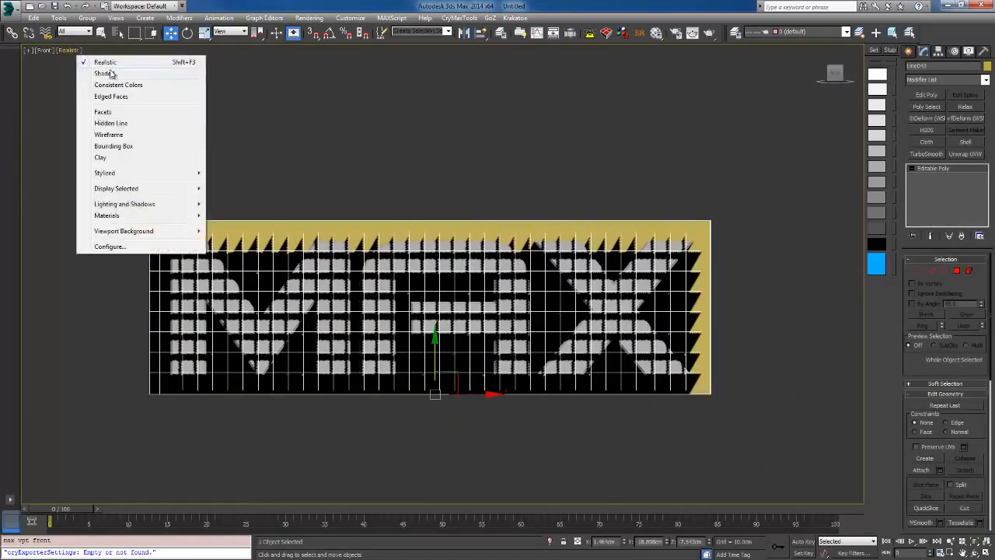
pyautogui.click(109, 74)
pyautogui.moveTo(583, 250); pyautogui.dragTo(513, 250, button='middle')
# Step: Make the attached grid a ProCutter compound object with Auto Extract Mesh, Explode By Elements, Stock Outside Cutter and Stock Inside Cutter enabled
pyautogui.click(910, 51)
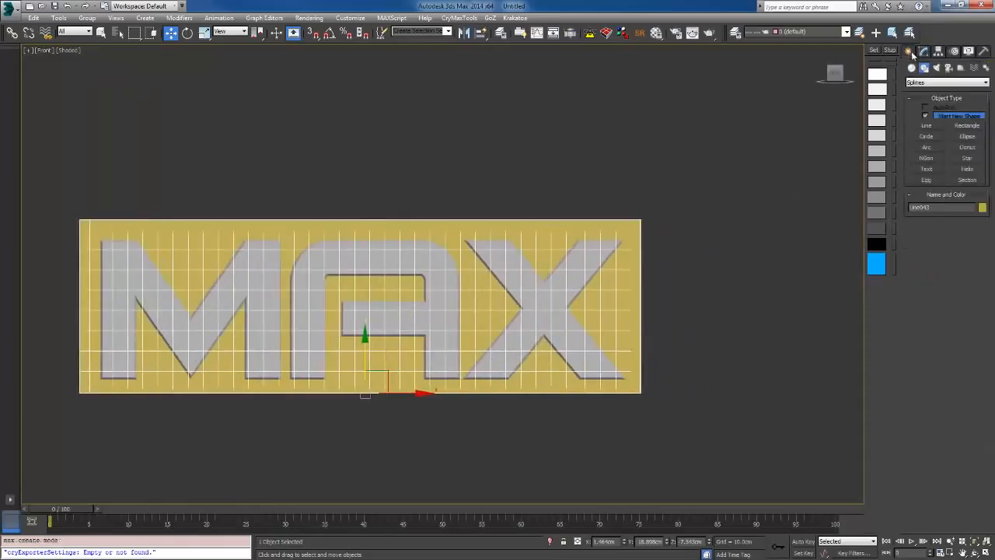
pyautogui.click(925, 82)
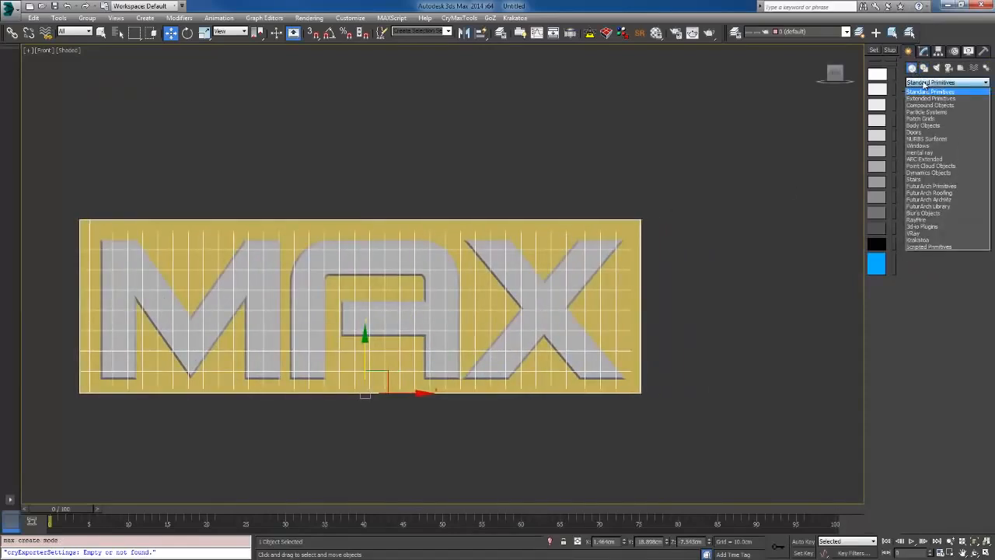
pyautogui.click(930, 105)
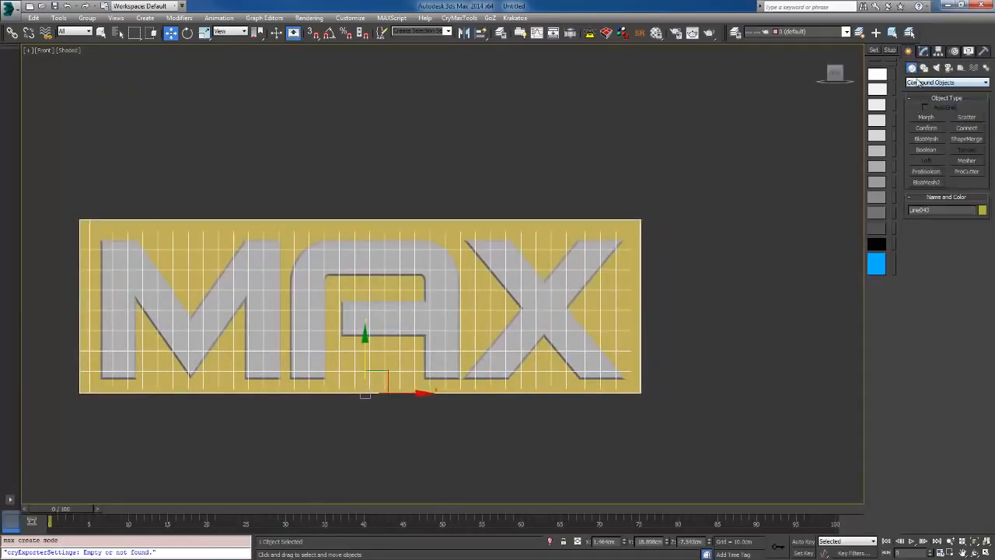
pyautogui.click(966, 171)
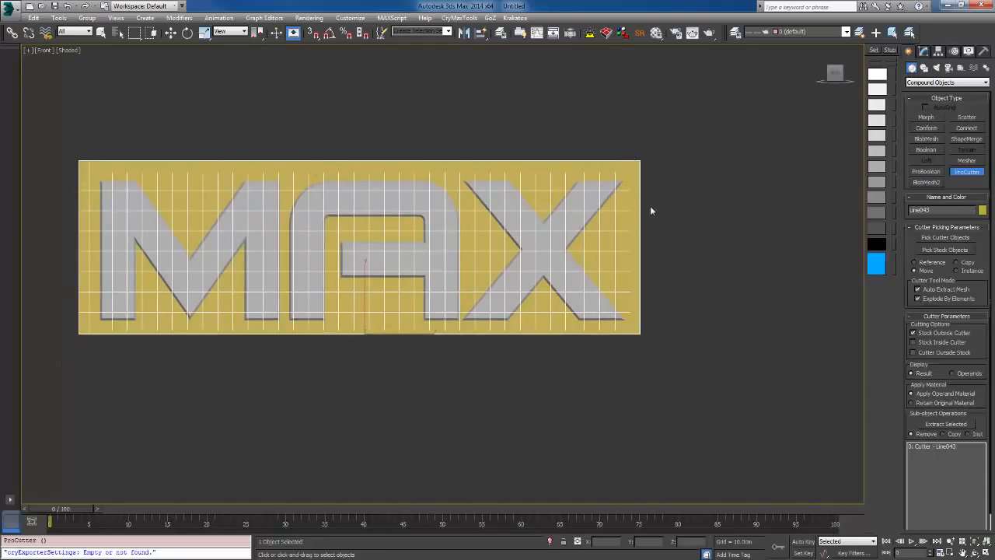
pyautogui.click(914, 342)
# Step: Pick the MAX text as the ProCutter stock object to cut it into pieces, and leave the cutter tool
pyautogui.click(947, 250)
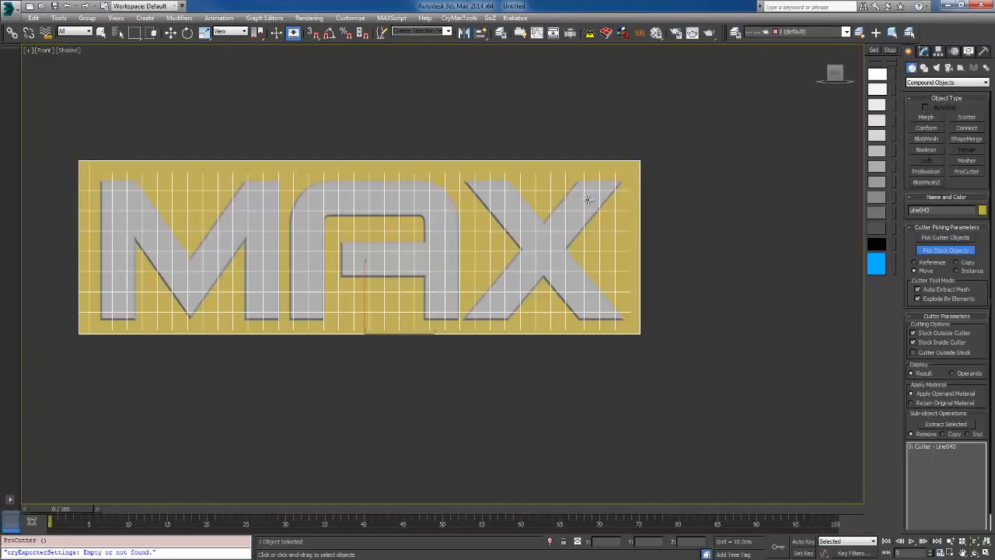
pyautogui.click(589, 200)
pyautogui.keyDown('alt'); pyautogui.moveTo(444, 342); pyautogui.dragTo(497, 293, button='middle'); pyautogui.keyUp('alt')
pyautogui.press('w')
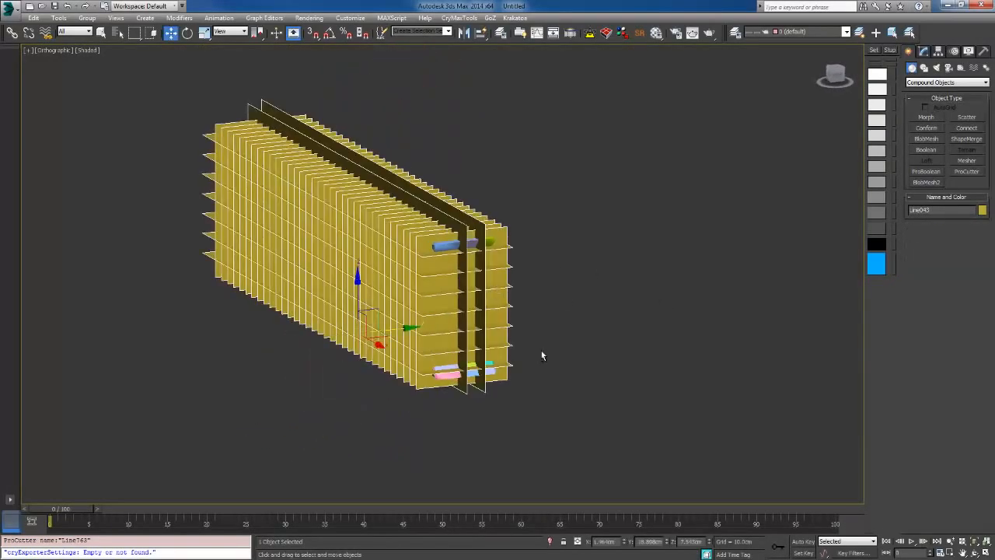
# Step: Delete the cutter grid and show the cut MAX pieces in the Front view
pyautogui.keyDown('alt'); pyautogui.moveTo(542, 356); pyautogui.dragTo(550, 325, button='middle'); pyautogui.keyUp('alt')
pyautogui.press('Delete')
pyautogui.scroll(4, 545, 342)
pyautogui.press('f')
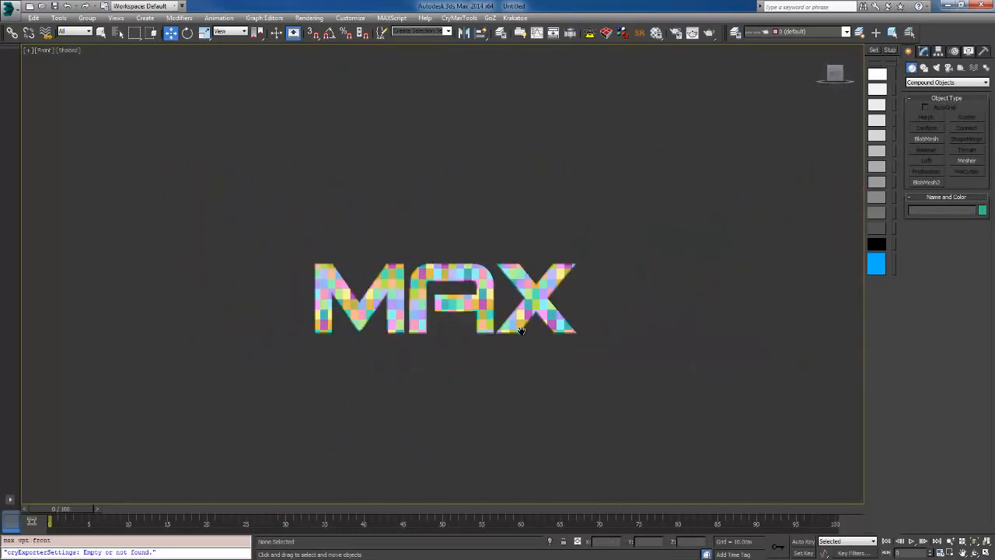
pyautogui.moveTo(483, 356); pyautogui.dragTo(496, 339, button='middle')
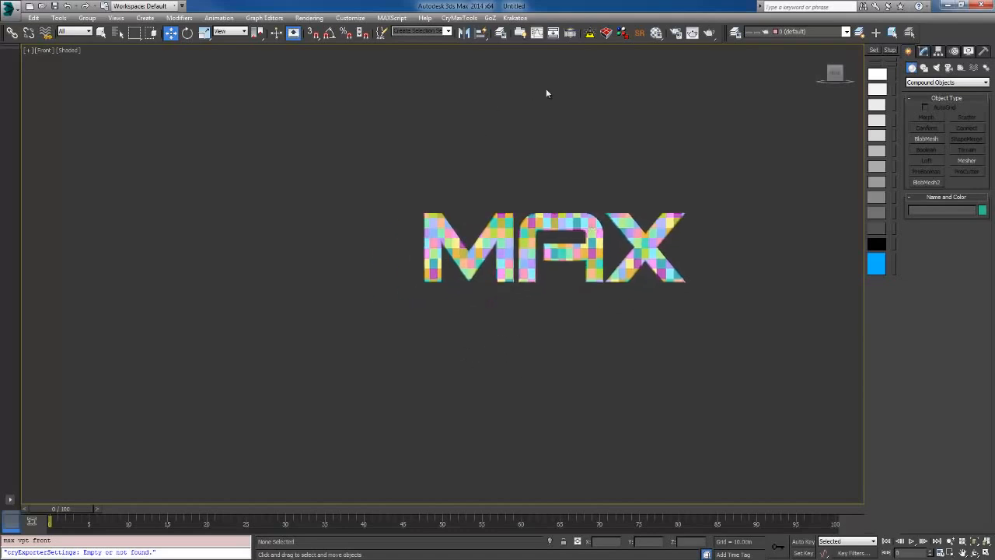
# Step: Unhide all objects and select the uncut grey MAX text beside the cut pieces
pyautogui.rightClick(480, 300)
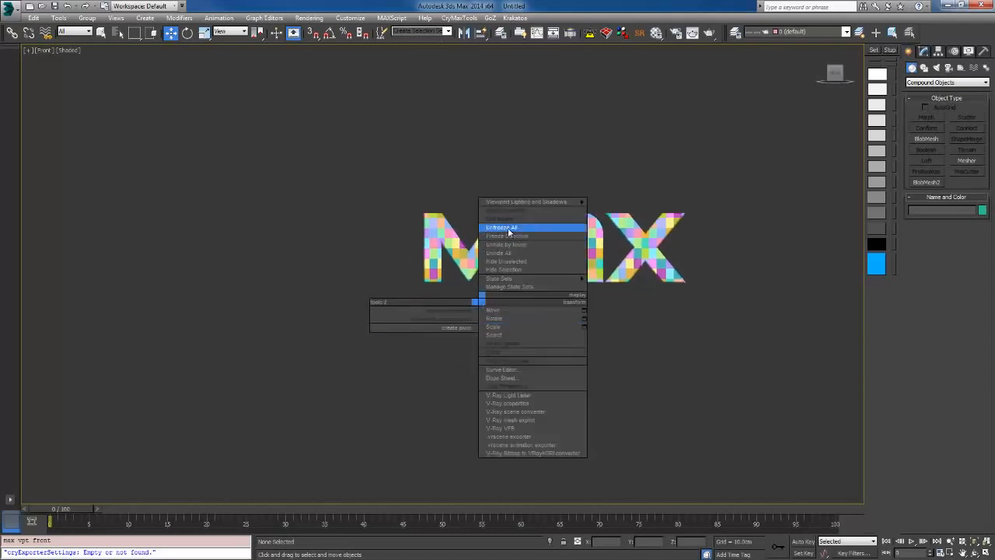
pyautogui.click(492, 255)
pyautogui.moveTo(280, 310); pyautogui.dragTo(425, 329, button='middle')
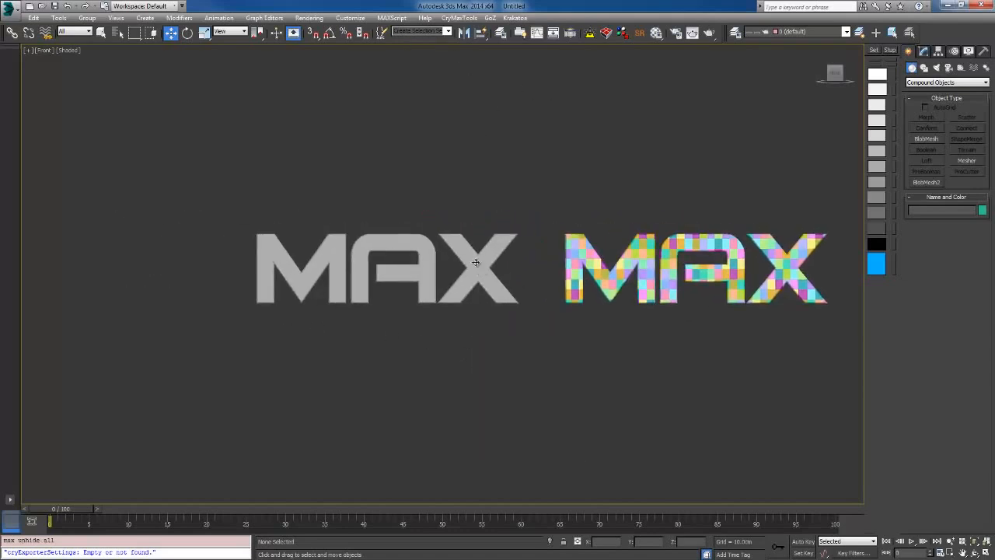
pyautogui.click(476, 269)
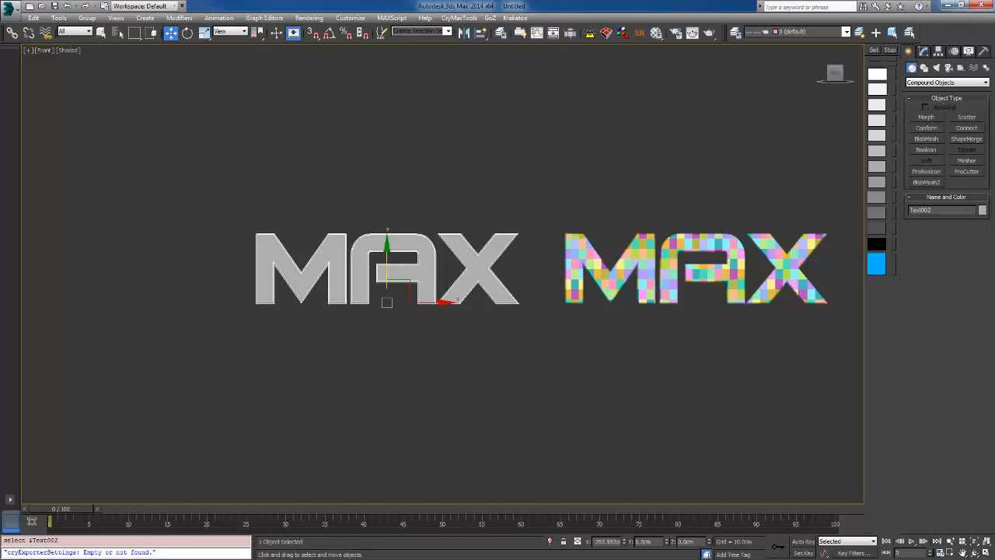
pyautogui.scroll(2, 748, 274)
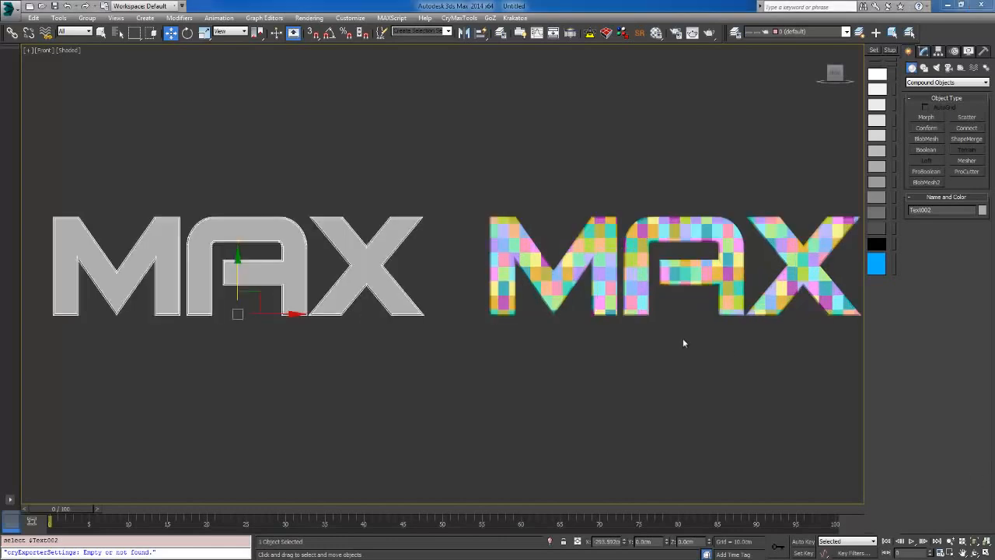
pyautogui.moveTo(456, 399); pyautogui.dragTo(507, 400, button='middle')
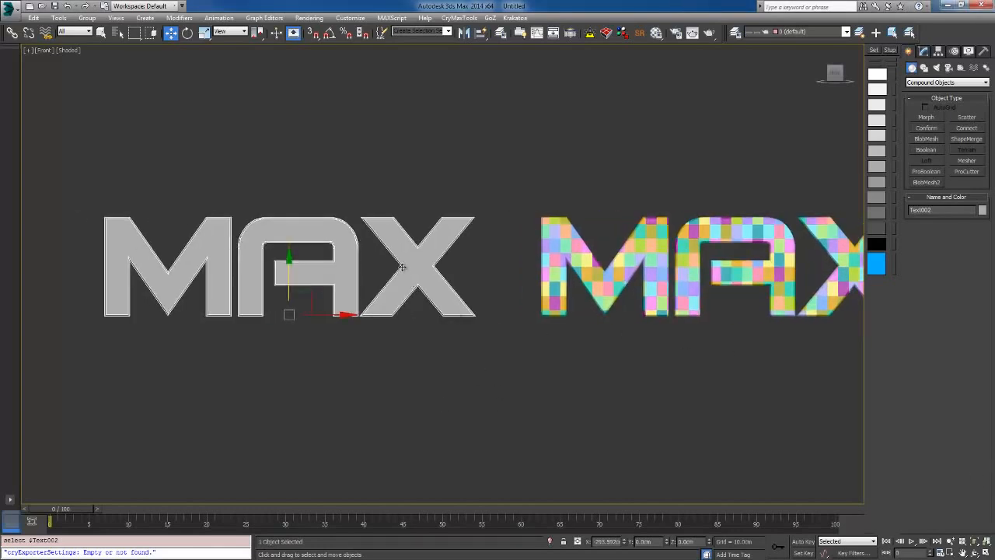
# Step: Open the RayFire fragmentation tool and add the uncut MAX text to its Dynamic / Impact Objects
pyautogui.click(932, 82)
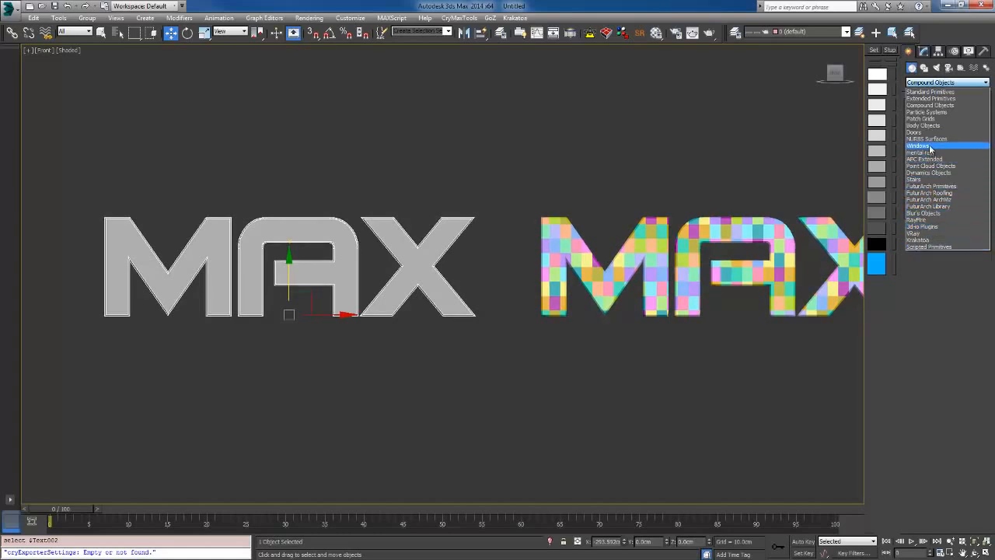
pyautogui.click(925, 220)
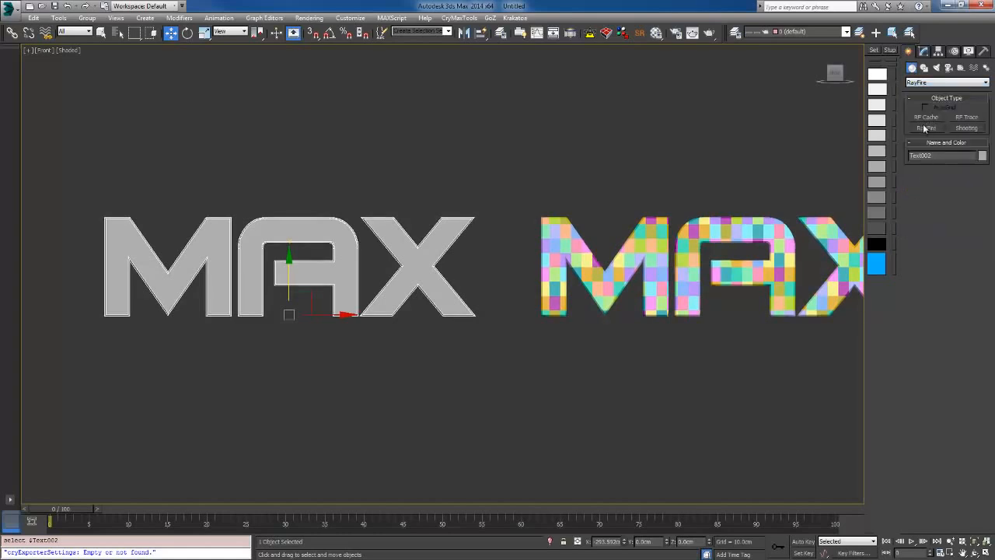
pyautogui.click(927, 127)
pyautogui.moveTo(294, 186); pyautogui.dragTo(516, 146, button='middle')
pyautogui.click(104, 113)
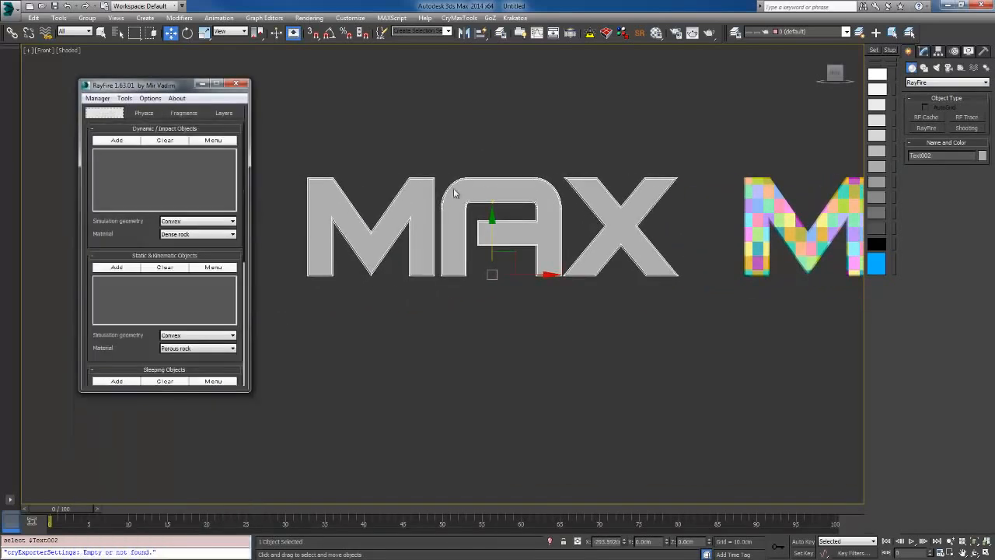
pyautogui.click(118, 141)
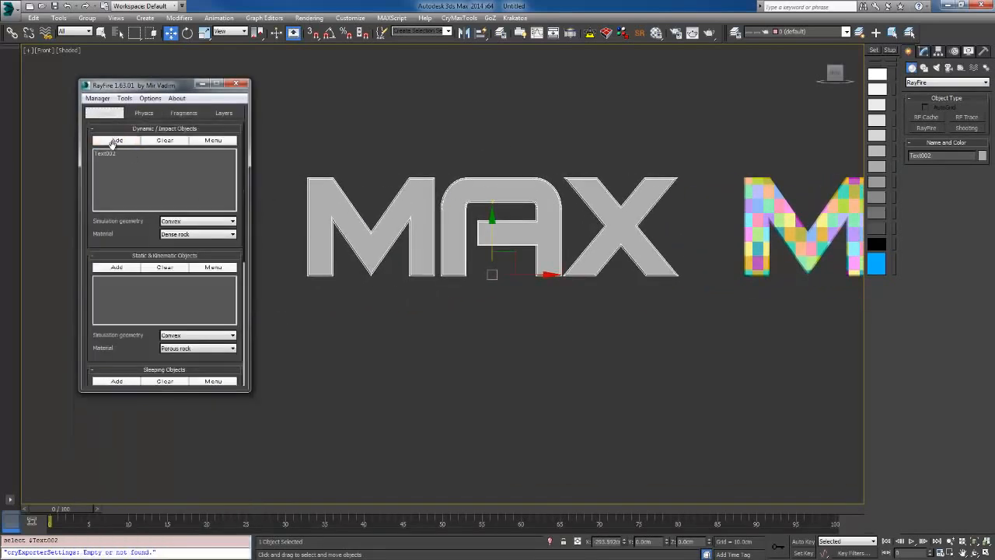
# Step: Set the RayFire fragmentation type to Voronoi - Wood Splinters and show the grid in the Front view
pyautogui.click(184, 113)
pyautogui.click(182, 160)
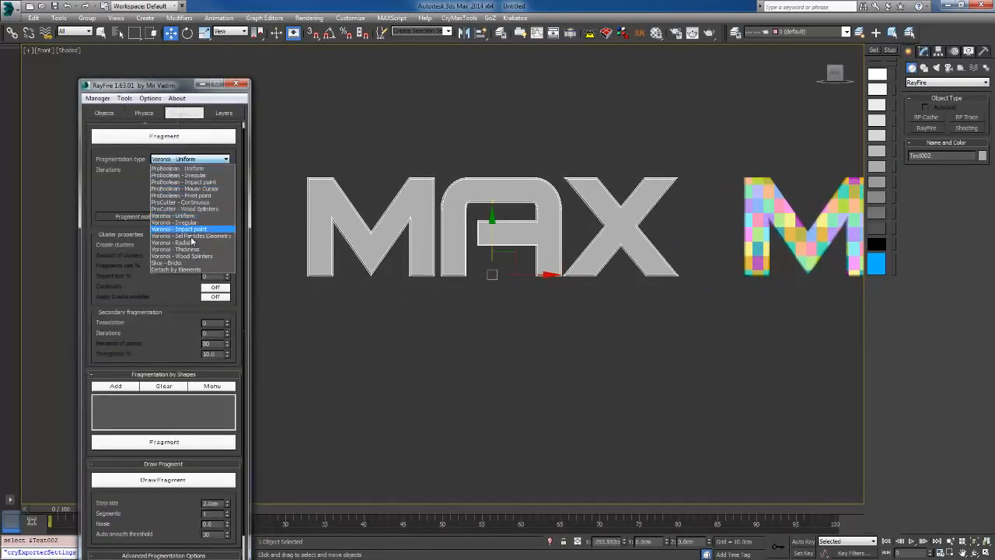
pyautogui.click(163, 256)
pyautogui.scroll(3, 478, 366)
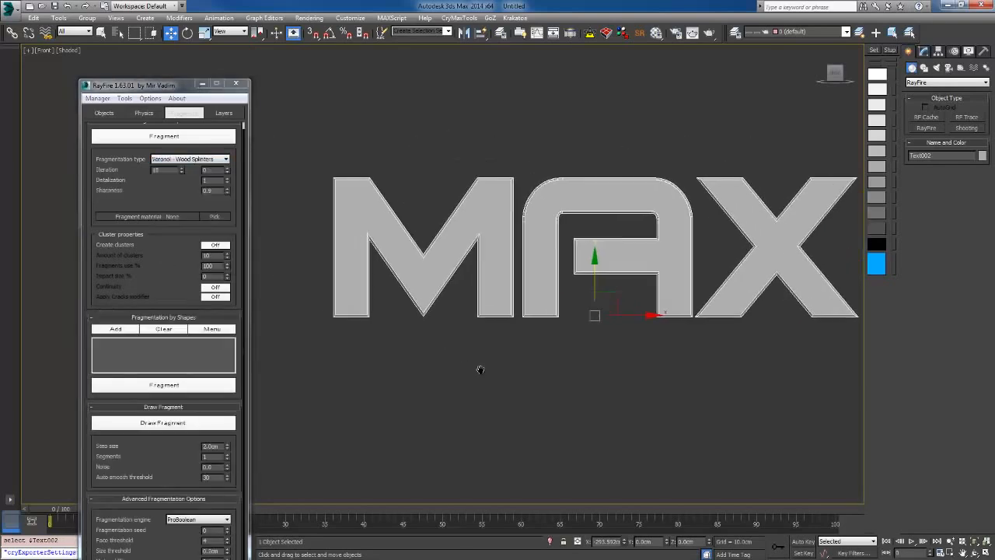
pyautogui.press('g')
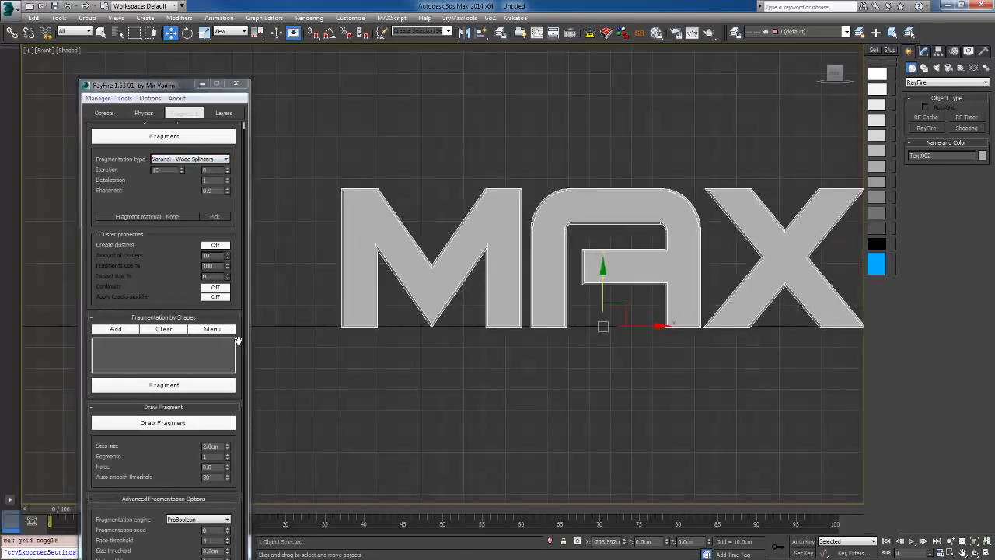
pyautogui.scroll(3, 328, 322)
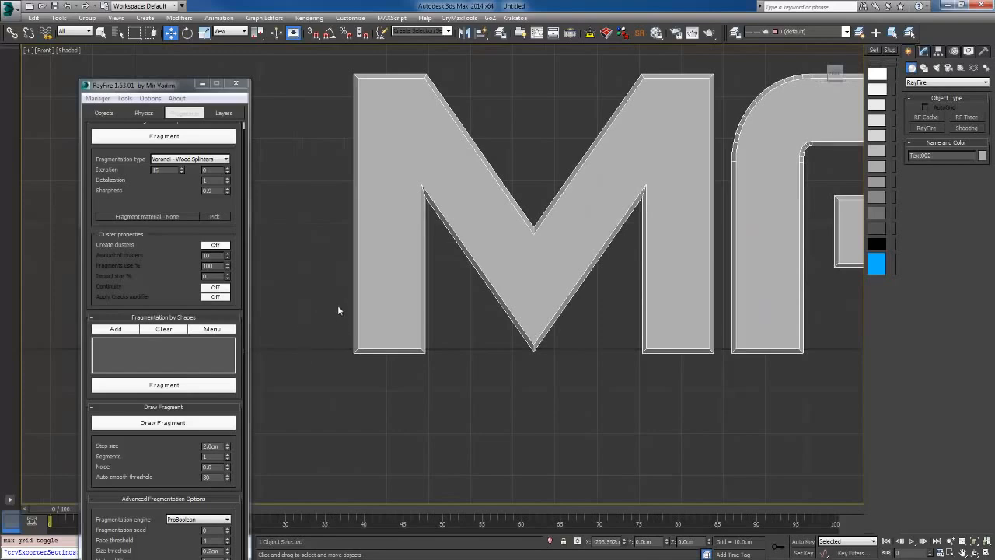
pyautogui.scroll(-2, 362, 228)
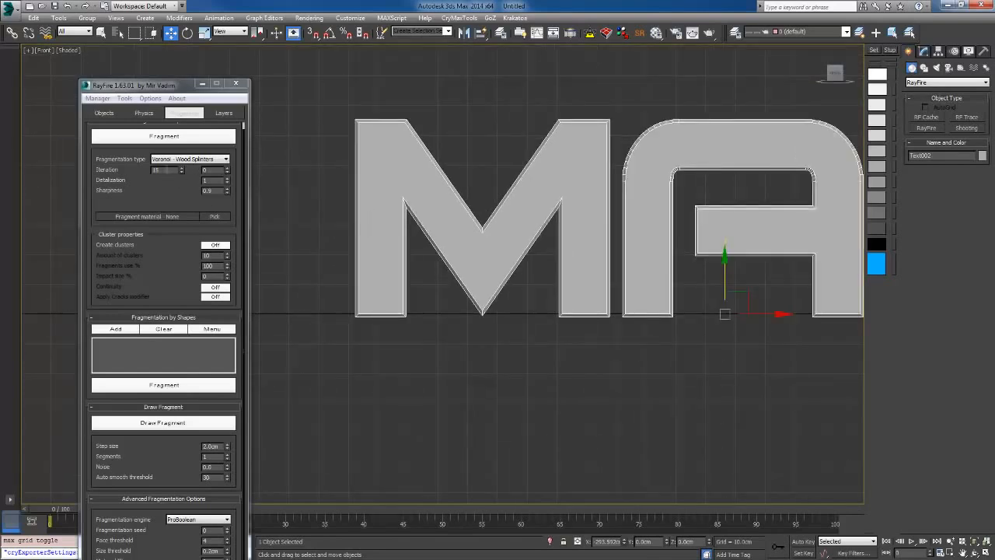
# Step: Set the iteration of the Voronoi - Wood Splinters fragmentation to 10
pyautogui.moveTo(167, 170); pyautogui.dragTo(124, 168)
pyautogui.write('10')
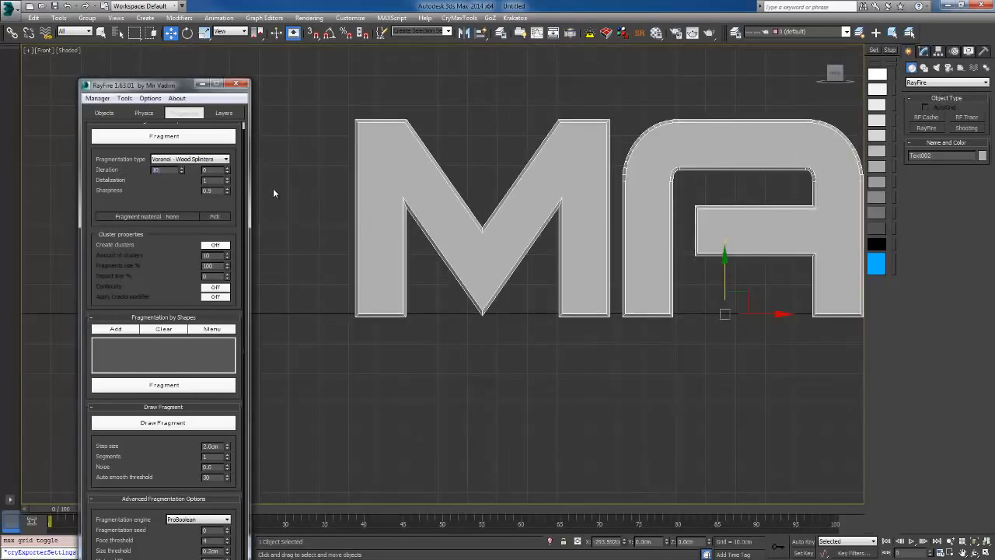
pyautogui.press('Tab')
pyautogui.write('10')
pyautogui.press('Tab')
pyautogui.write('10')
pyautogui.press('Tab')
pyautogui.write('10')
# Step: Switch the fragmentation type to Slice - Bricks with length Y, width X and height Z of 10 cm
pyautogui.click(193, 161)
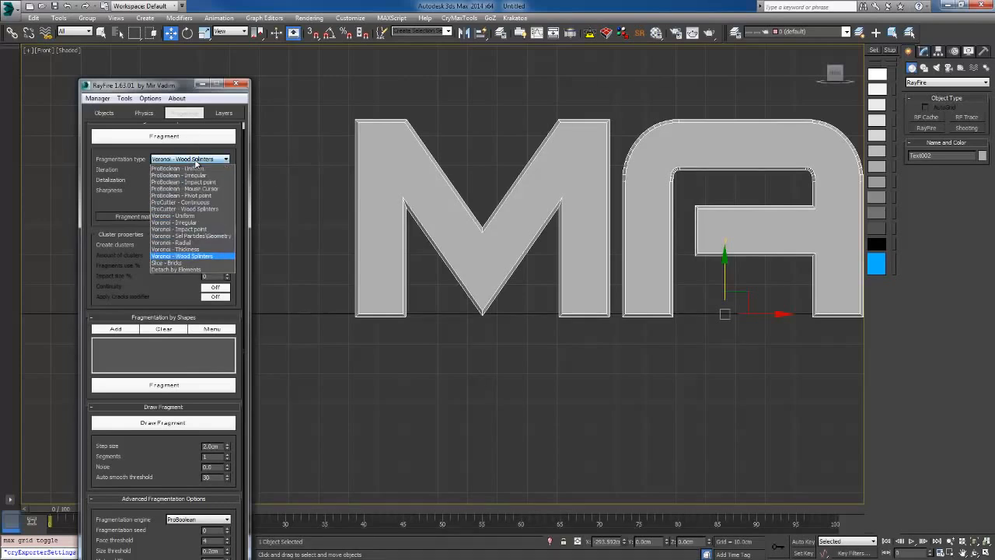
pyautogui.click(178, 265)
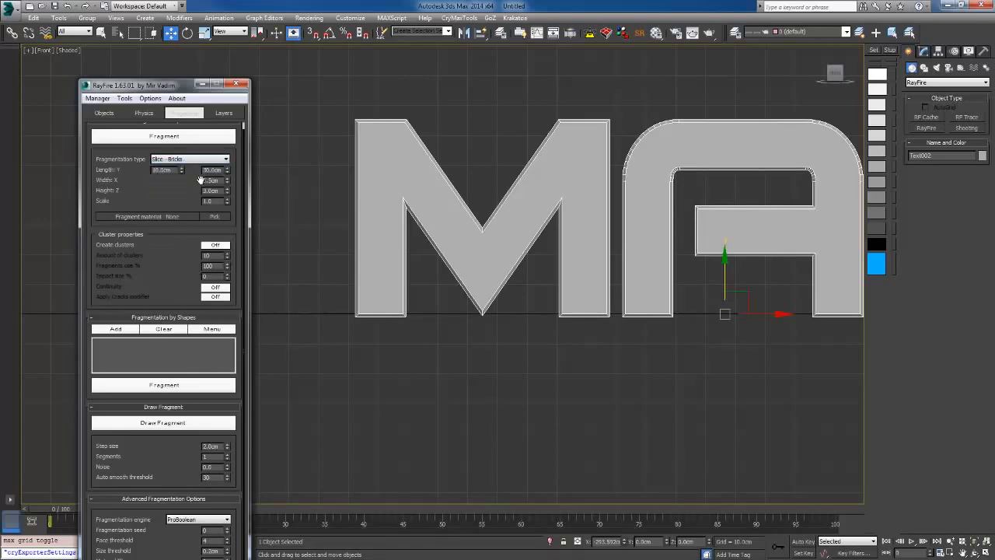
pyautogui.moveTo(222, 170); pyautogui.dragTo(188, 168)
pyautogui.write('10')
pyautogui.press('Tab')
pyautogui.write('10')
pyautogui.press('Tab')
pyautogui.write('10')
# Step: Fragment the grey MAX text with the Slice - Bricks settings
pyautogui.scroll(-5, 319, 341)
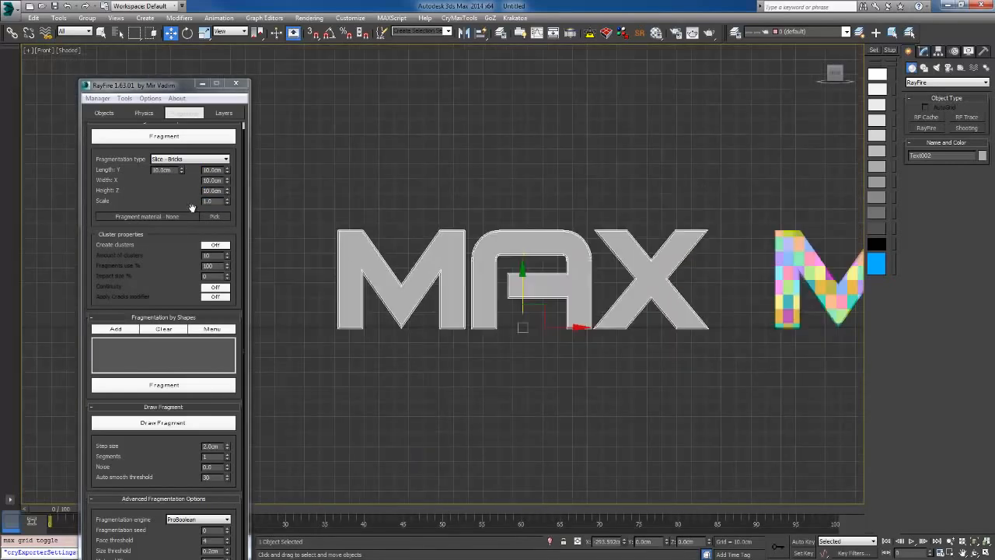
pyautogui.scroll(3, 502, 386)
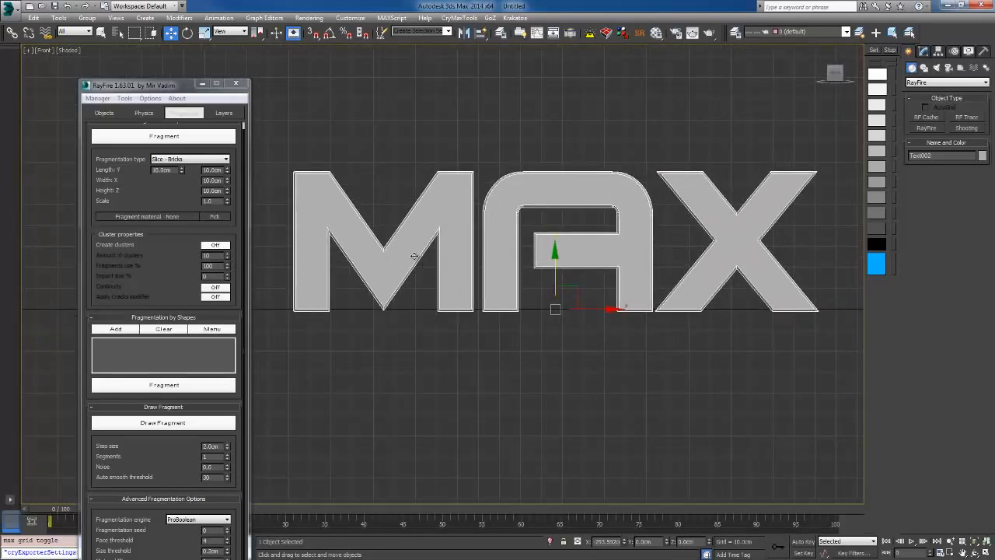
pyautogui.click(176, 140)
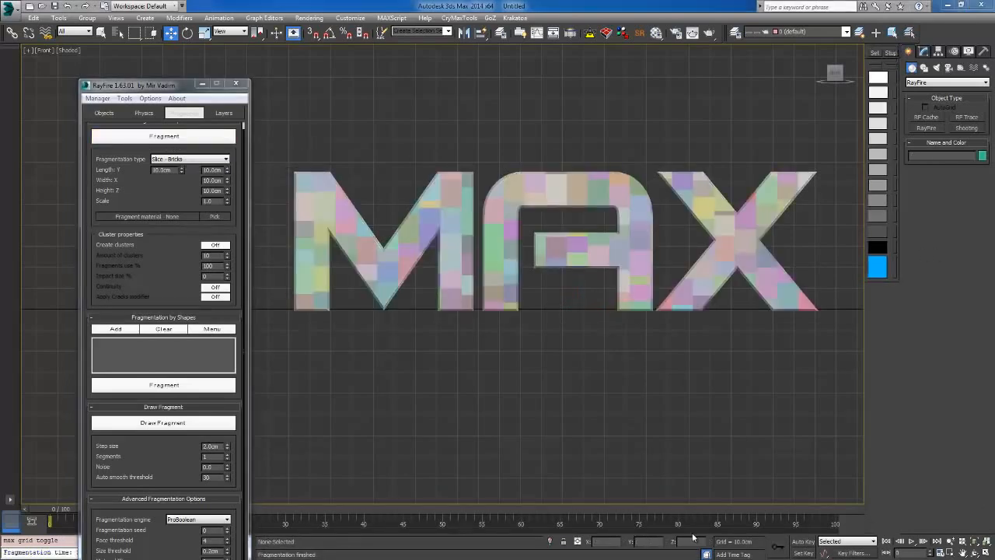
# Step: Examine the RayFire fragments from several angles, compare them with the ProCutter pieces, and return to the Front view
pyautogui.moveTo(537, 429); pyautogui.dragTo(479, 412, button='middle')
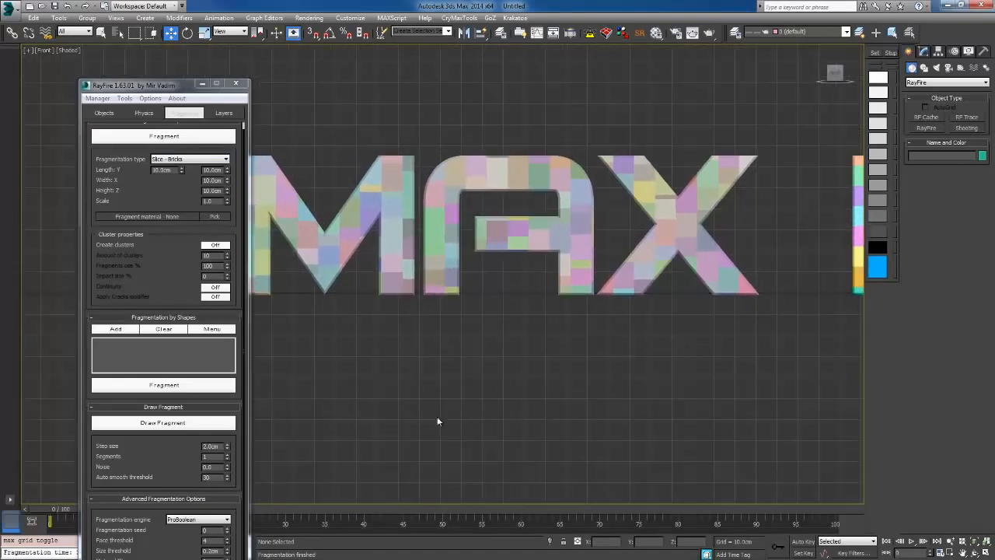
pyautogui.keyDown('alt'); pyautogui.moveTo(399, 364); pyautogui.dragTo(313, 400, button='middle'); pyautogui.keyUp('alt')
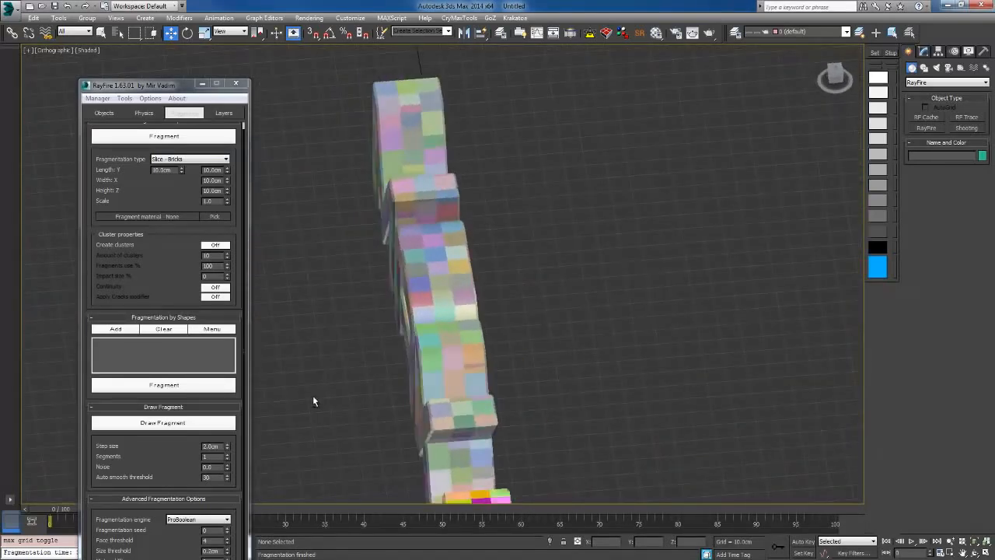
pyautogui.scroll(3, 466, 254)
pyautogui.keyDown('alt'); pyautogui.moveTo(472, 251); pyautogui.dragTo(677, 243, button='middle'); pyautogui.keyUp('alt')
pyautogui.scroll(-5, 677, 243)
pyautogui.keyDown('alt'); pyautogui.moveTo(616, 277); pyautogui.dragTo(663, 302, button='middle'); pyautogui.keyUp('alt')
pyautogui.scroll(6, 622, 334)
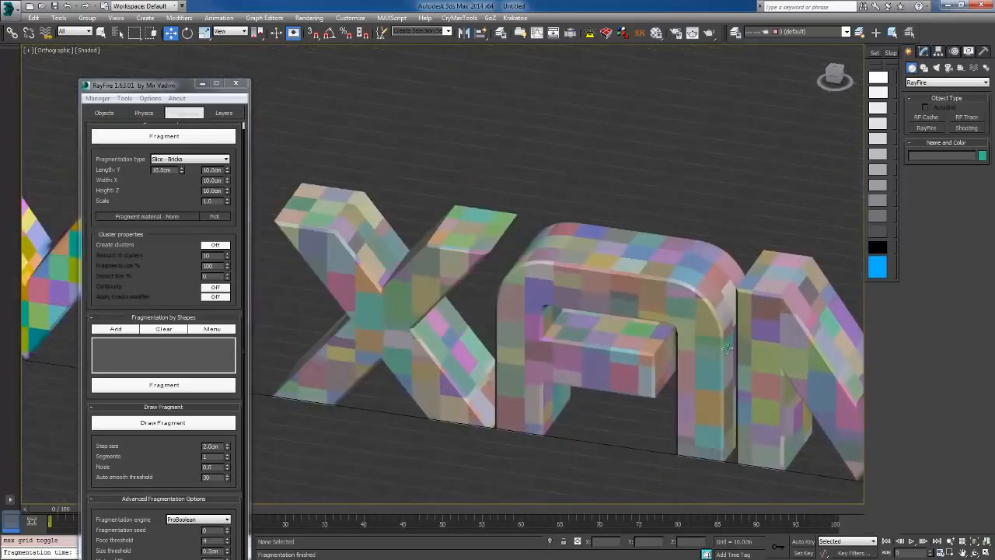
pyautogui.moveTo(558, 388); pyautogui.dragTo(965, 360, button='middle')
pyautogui.scroll(-4, 558, 304)
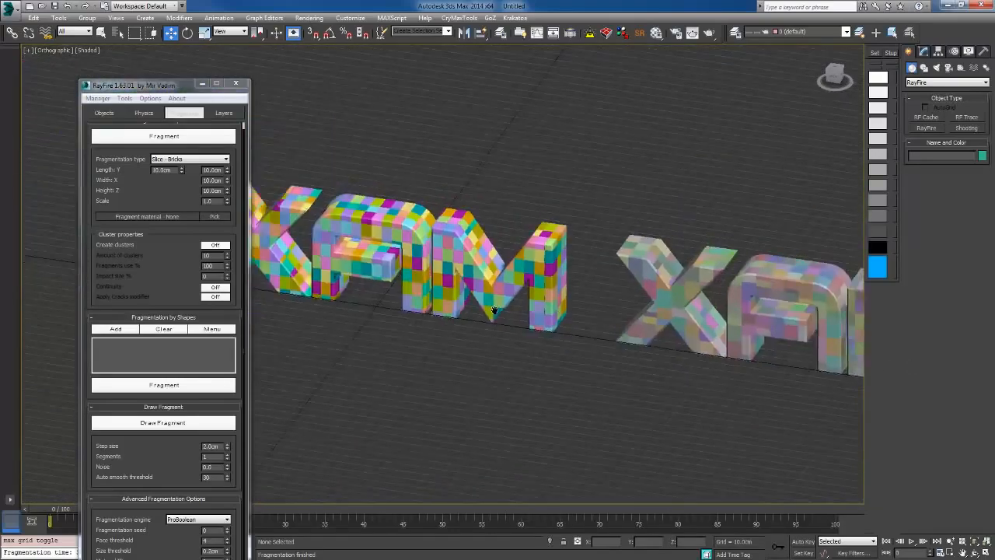
pyautogui.moveTo(668, 309); pyautogui.dragTo(422, 325, button='middle')
pyautogui.scroll(2, 422, 325)
pyautogui.scroll(4, 467, 373)
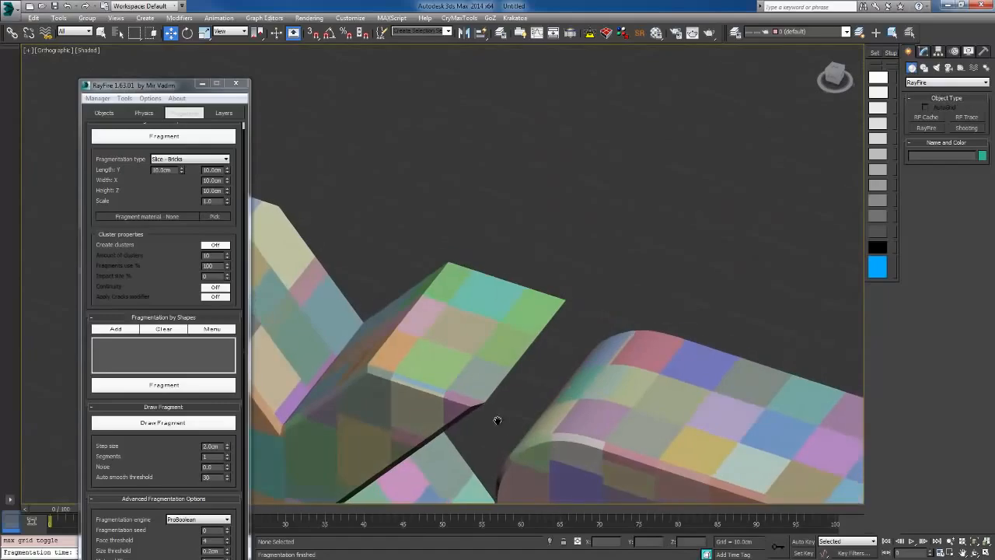
pyautogui.moveTo(526, 432); pyautogui.dragTo(413, 180, button='middle')
pyautogui.scroll(-4, 587, 368)
pyautogui.scroll(-5, 531, 291)
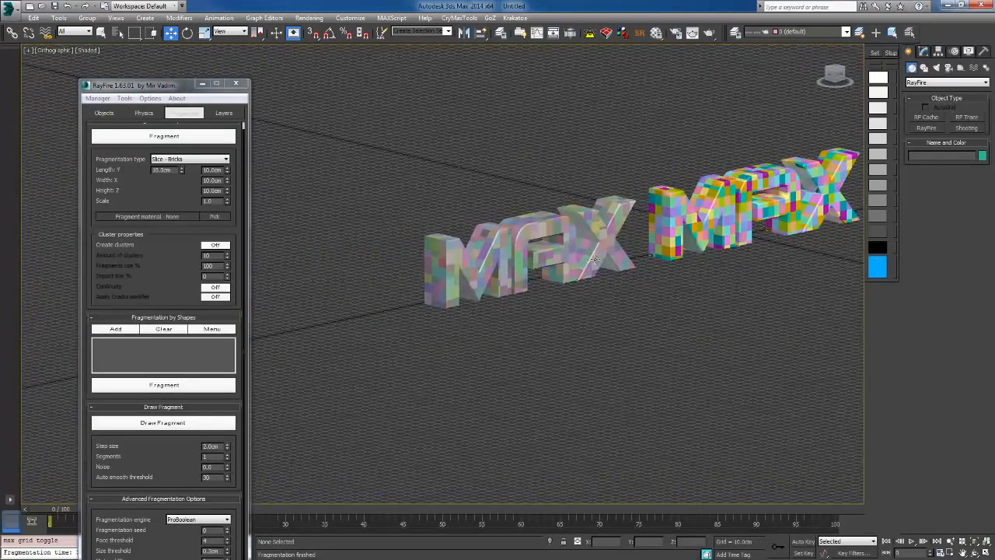
pyautogui.scroll(3, 579, 259)
pyautogui.moveTo(581, 257); pyautogui.dragTo(981, 288, button='middle')
pyautogui.press('f')
pyautogui.moveTo(451, 357); pyautogui.dragTo(522, 364, button='middle')
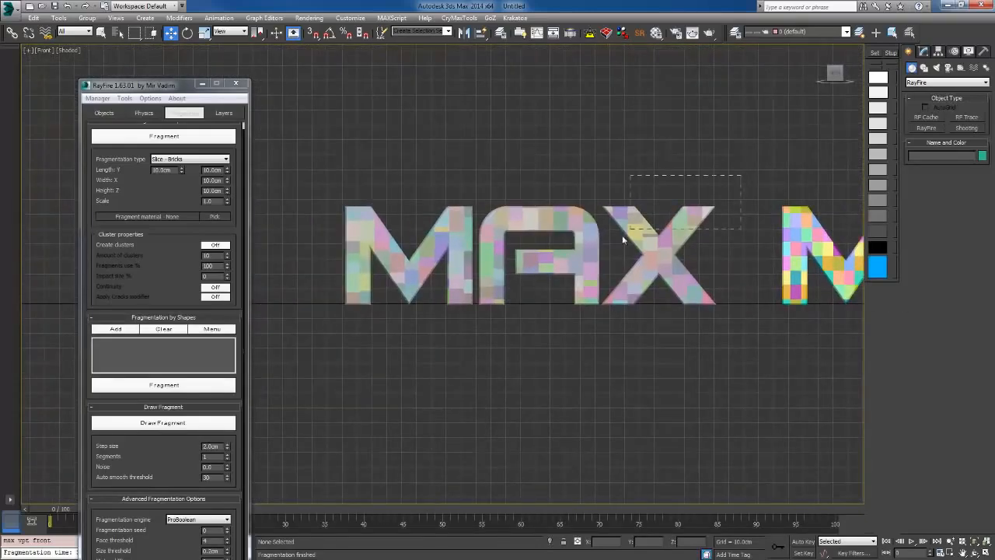
# Step: Select the RayFire fragments and then the ProCutter pieces to compare their piece counts, and clear the selection
pyautogui.moveTo(320, 367); pyautogui.dragTo(278, 378)
pyautogui.moveTo(297, 179); pyautogui.dragTo(490, 221)
pyautogui.moveTo(737, 310); pyautogui.dragTo(735, 313)
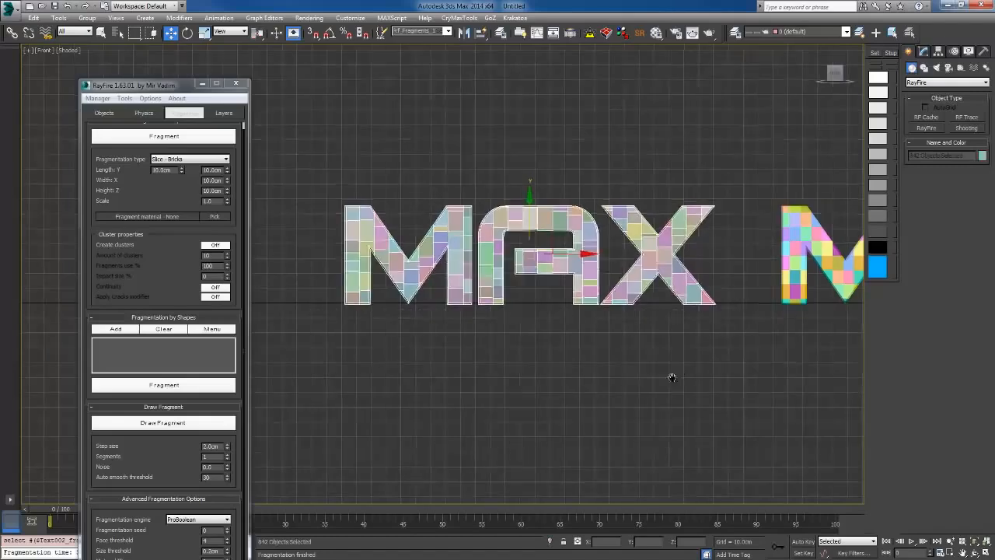
pyautogui.scroll(-2, 671, 378)
pyautogui.moveTo(671, 378); pyautogui.dragTo(383, 384, button='middle')
pyautogui.click(498, 388)
pyautogui.moveTo(726, 251); pyautogui.dragTo(425, 417)
pyautogui.click(425, 422)
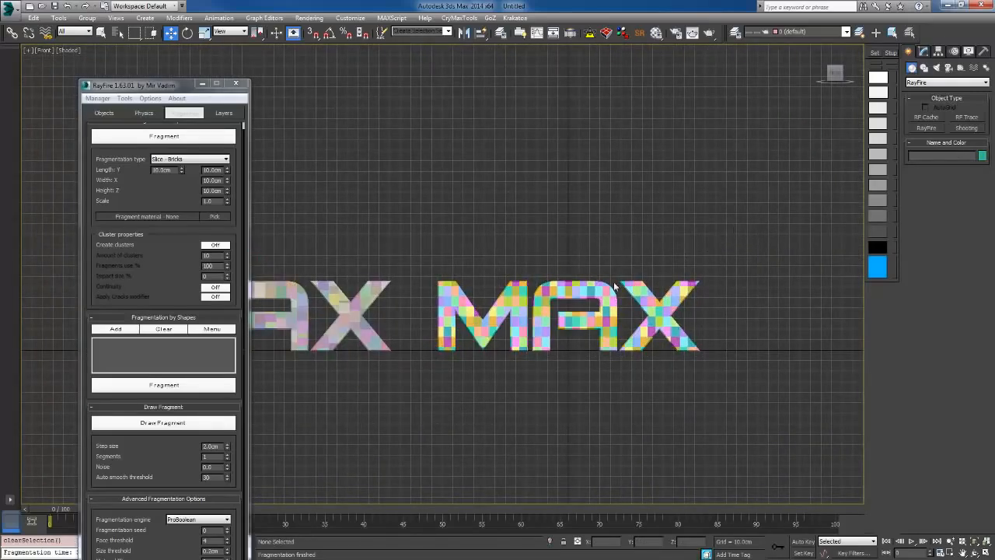
# Step: Clear the RayFire window out of the viewport and select all fragments of the RayFire-cut MAX text
pyautogui.moveTo(557, 389); pyautogui.dragTo(603, 370, button='middle')
pyautogui.scroll(3, 652, 290)
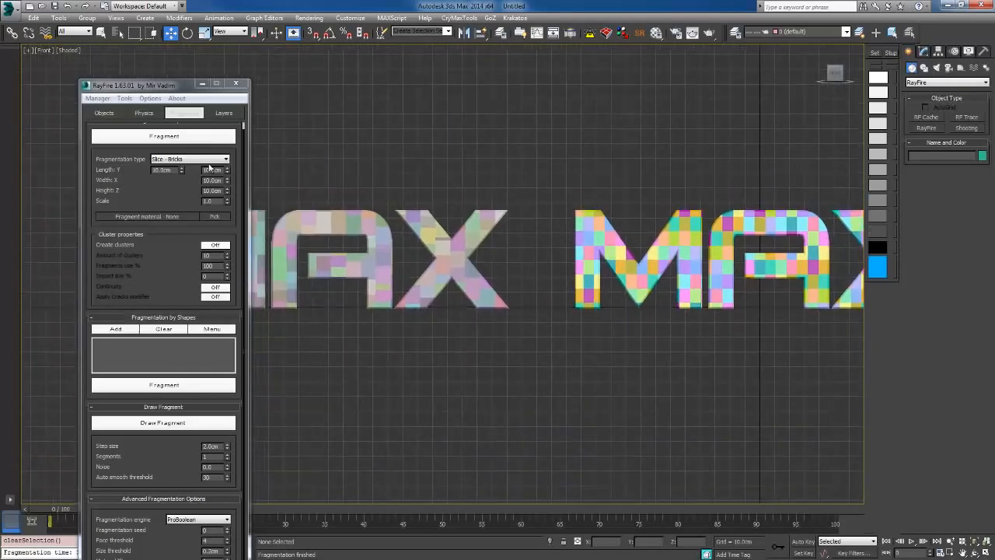
pyautogui.moveTo(190, 87); pyautogui.dragTo(37, 128)
pyautogui.moveTo(299, 353); pyautogui.dragTo(362, 372, button='middle')
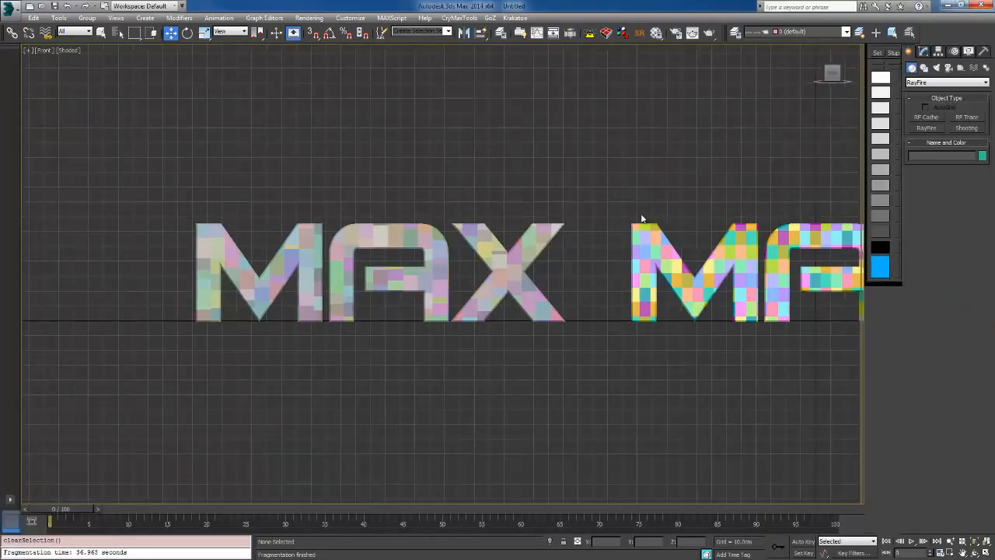
pyautogui.moveTo(527, 143); pyautogui.dragTo(460, 128, button='middle')
pyautogui.moveTo(517, 177); pyautogui.dragTo(303, 255)
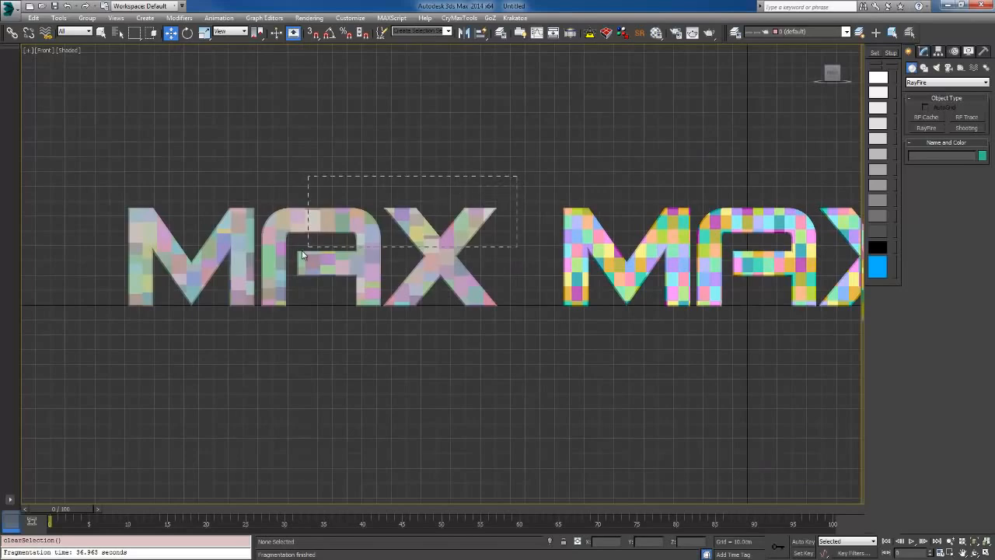
pyautogui.moveTo(109, 320); pyautogui.dragTo(108, 320)
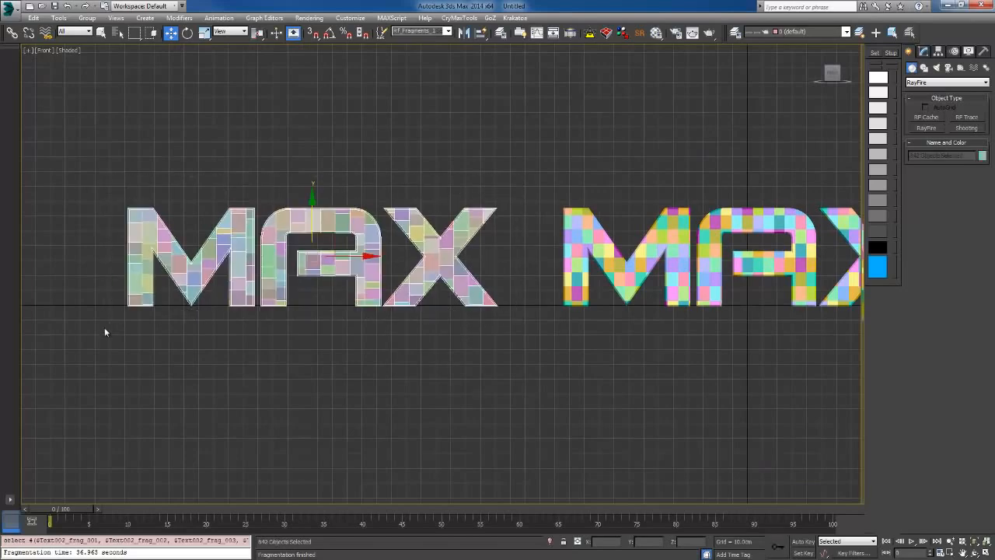
pyautogui.click(133, 209)
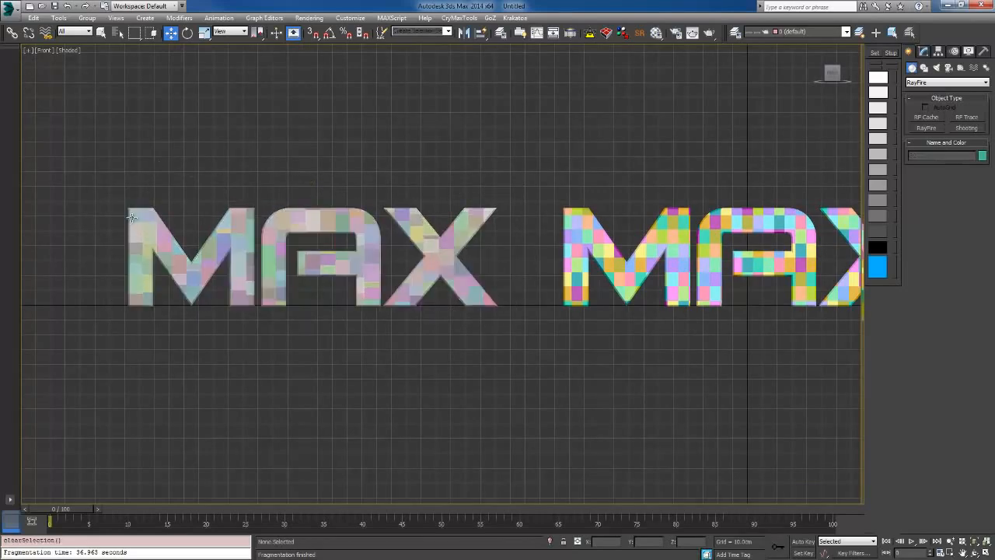
pyautogui.click(95, 184)
pyautogui.moveTo(512, 329); pyautogui.dragTo(513, 328)
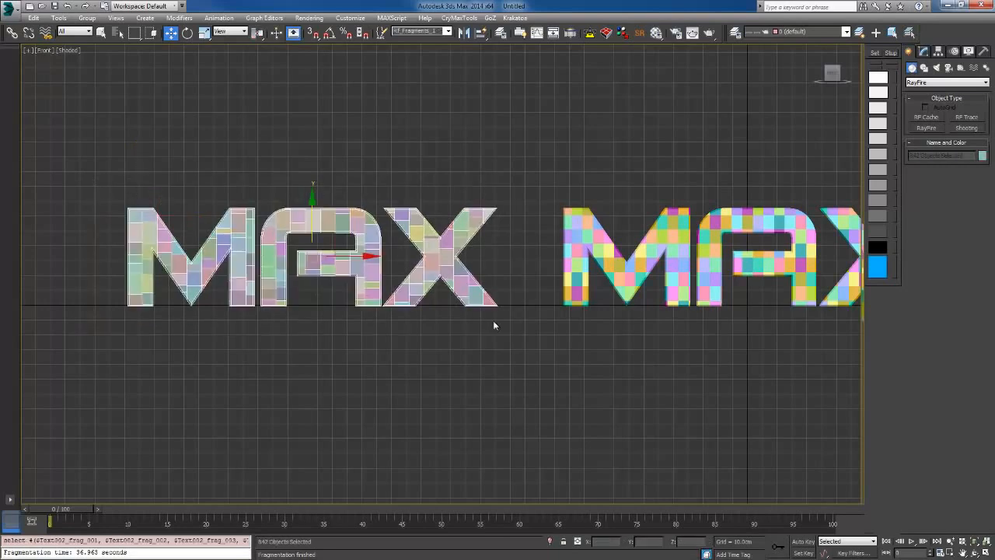
# Step: Export the selected RayFire fragments in OBJ format over the existing max.obj, keeping the current export options
pyautogui.click(15, 11)
pyautogui.moveTo(66, 171)
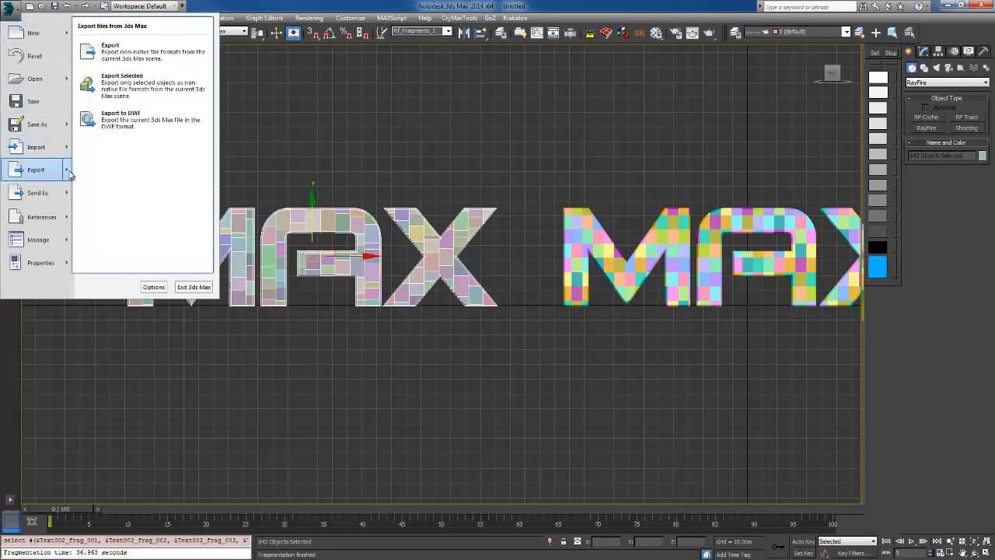
pyautogui.click(129, 82)
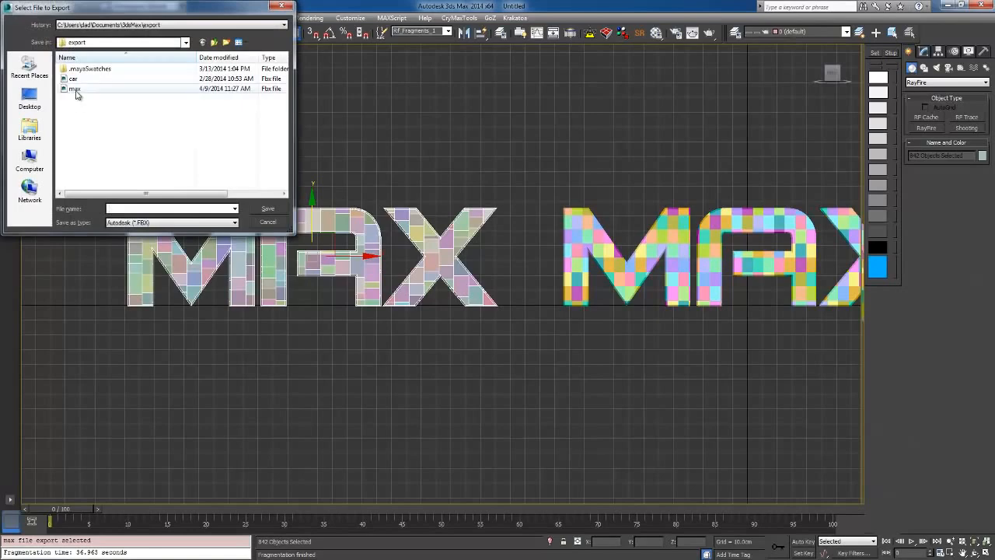
pyautogui.click(136, 223)
pyautogui.click(148, 293)
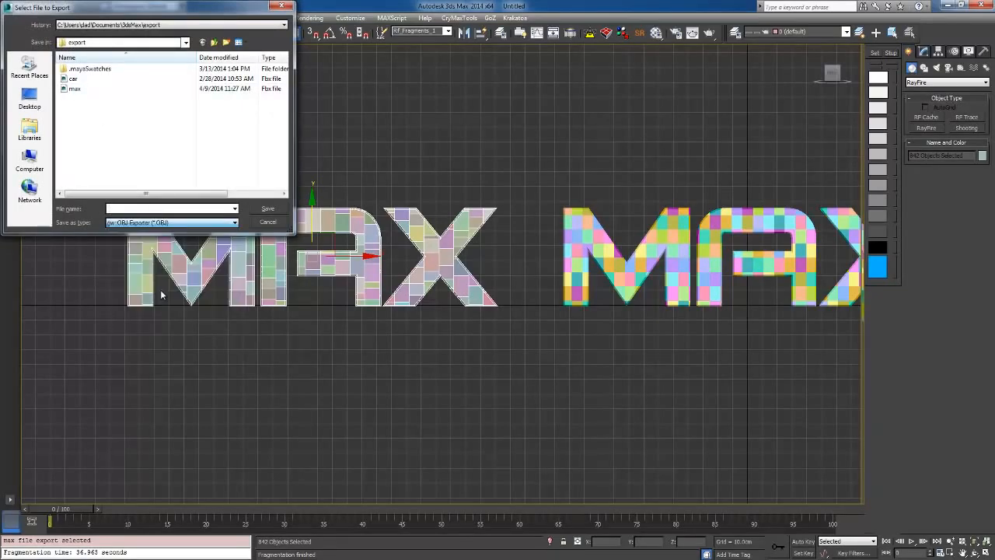
pyautogui.click(91, 81)
pyautogui.click(265, 209)
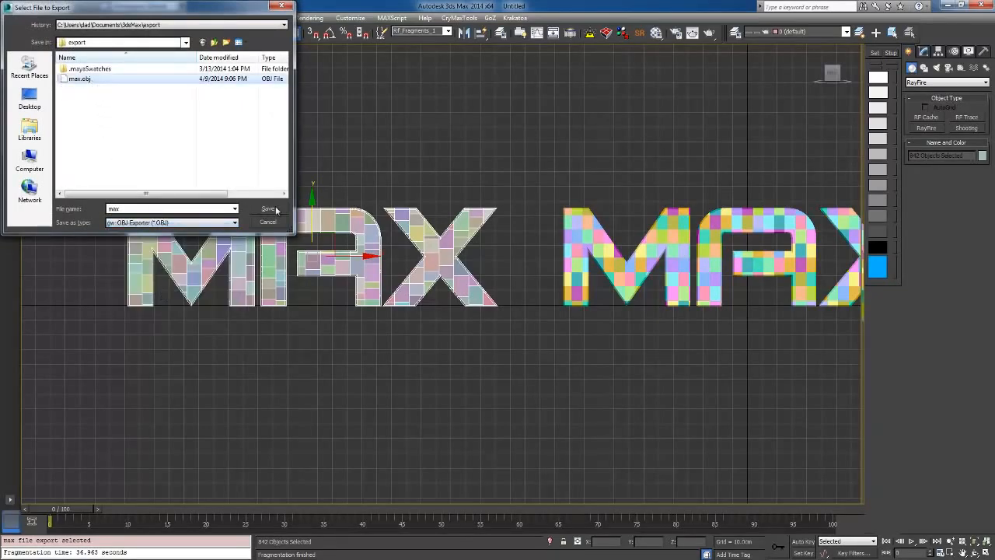
pyautogui.click(546, 324)
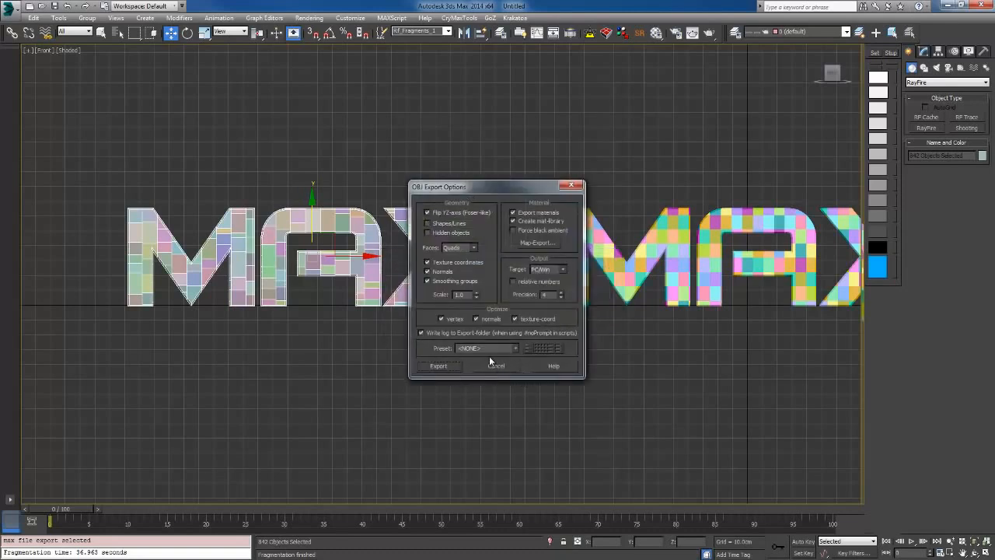
pyautogui.click(439, 365)
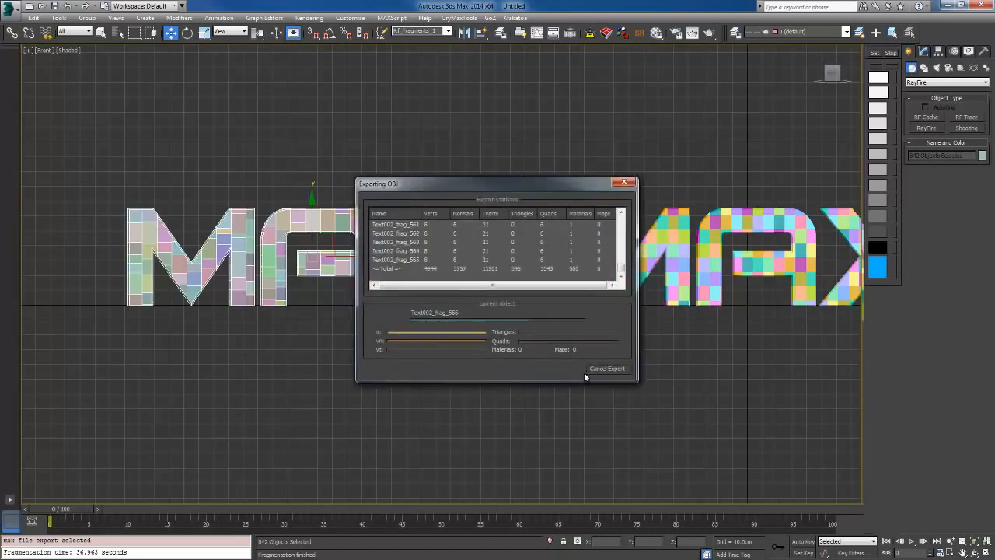
pyautogui.click(607, 369)
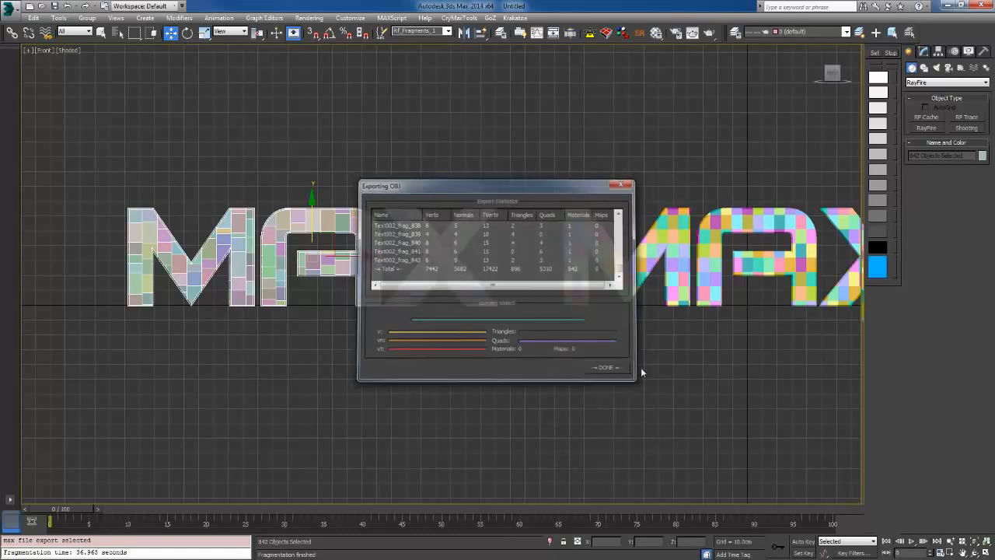
# Step: Select all the ProCutter pieces of the MAX text and centre each piece's pivot on its own object
pyautogui.moveTo(729, 353); pyautogui.dragTo(462, 376, button='middle')
pyautogui.click(462, 376)
pyautogui.moveTo(682, 203); pyautogui.dragTo(621, 251)
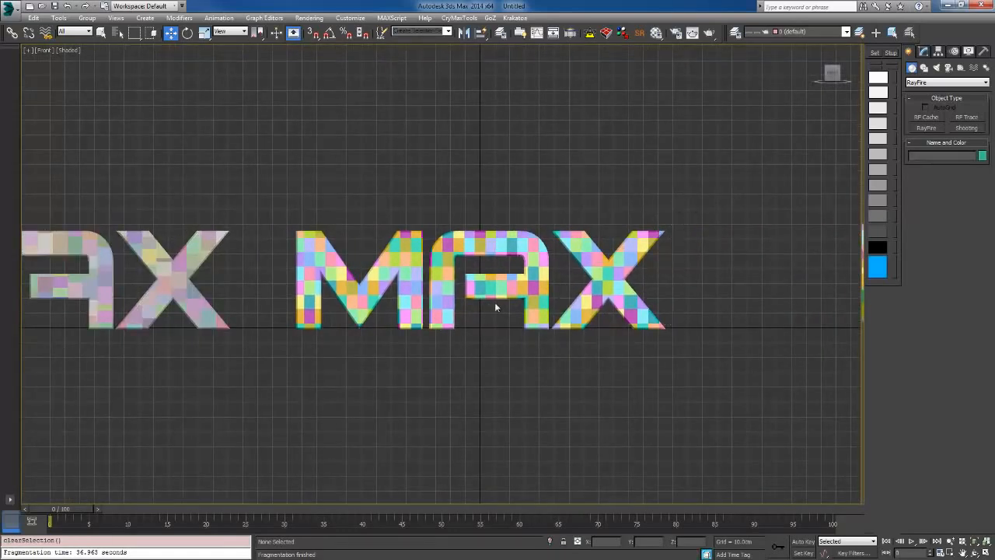
pyautogui.moveTo(684, 213); pyautogui.dragTo(441, 353)
pyautogui.moveTo(282, 395); pyautogui.dragTo(282, 395)
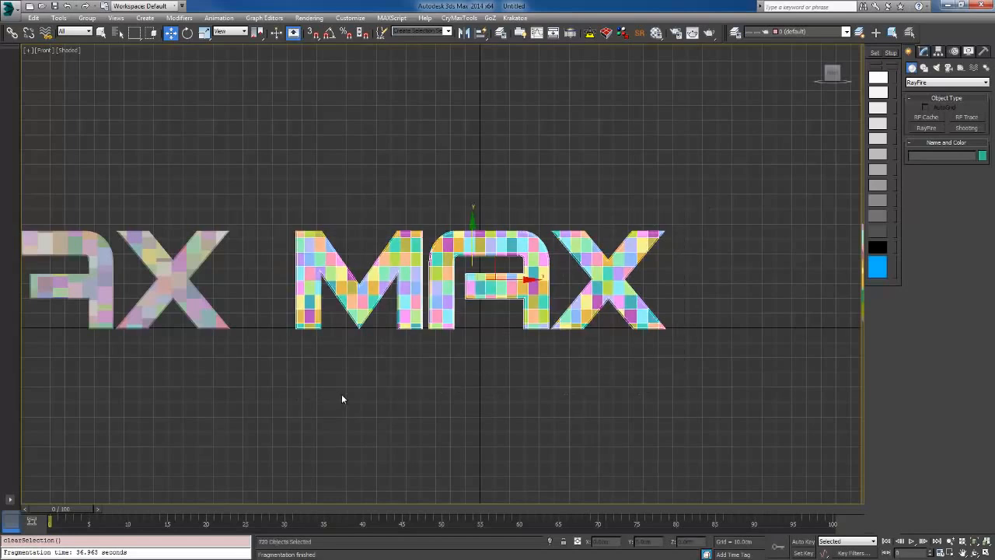
pyautogui.click(940, 51)
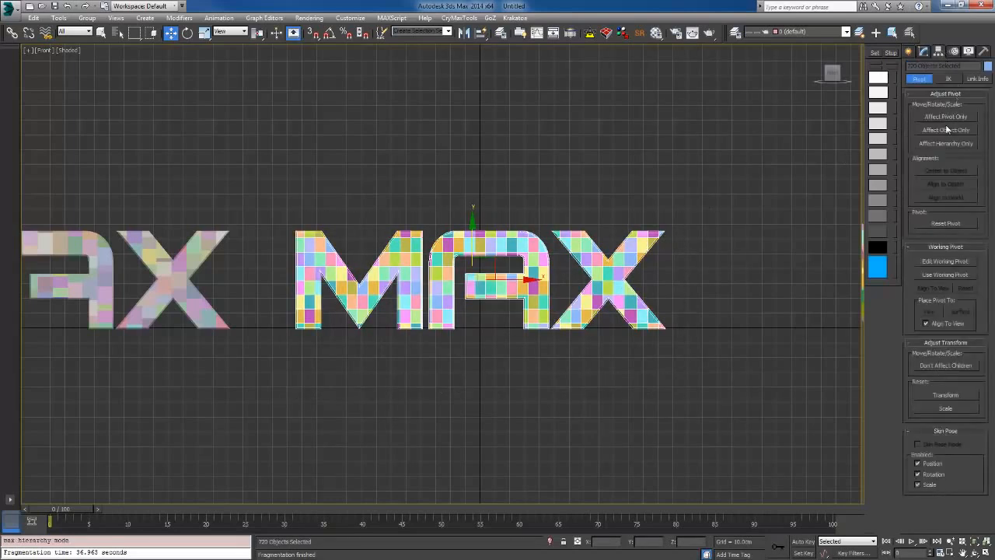
pyautogui.click(946, 117)
pyautogui.click(945, 170)
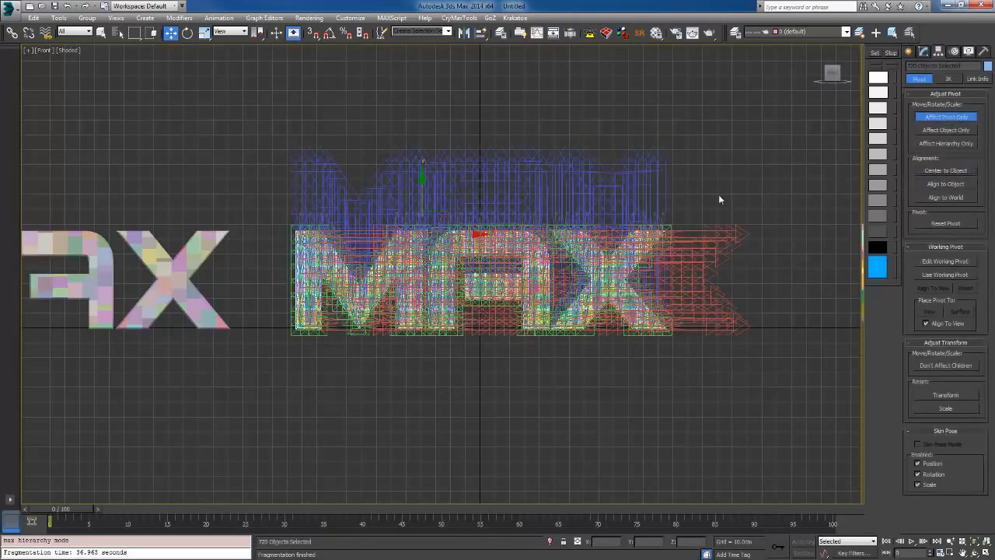
pyautogui.click(935, 118)
# Step: Leave the pivot settings for the object creation tools and clear the selection of ProCutter pieces
pyautogui.moveTo(414, 358); pyautogui.dragTo(555, 378, button='middle')
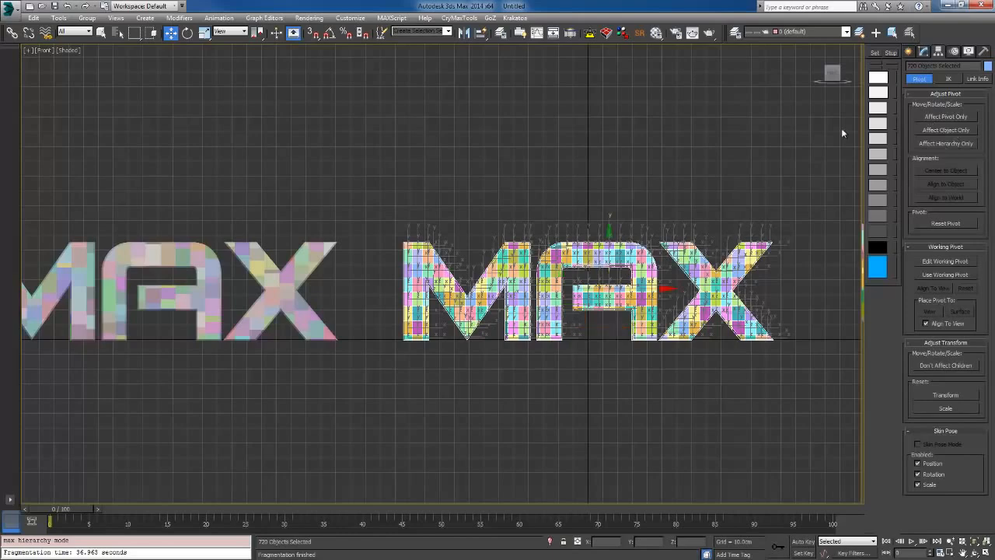
pyautogui.moveTo(723, 358); pyautogui.dragTo(672, 357, button='middle')
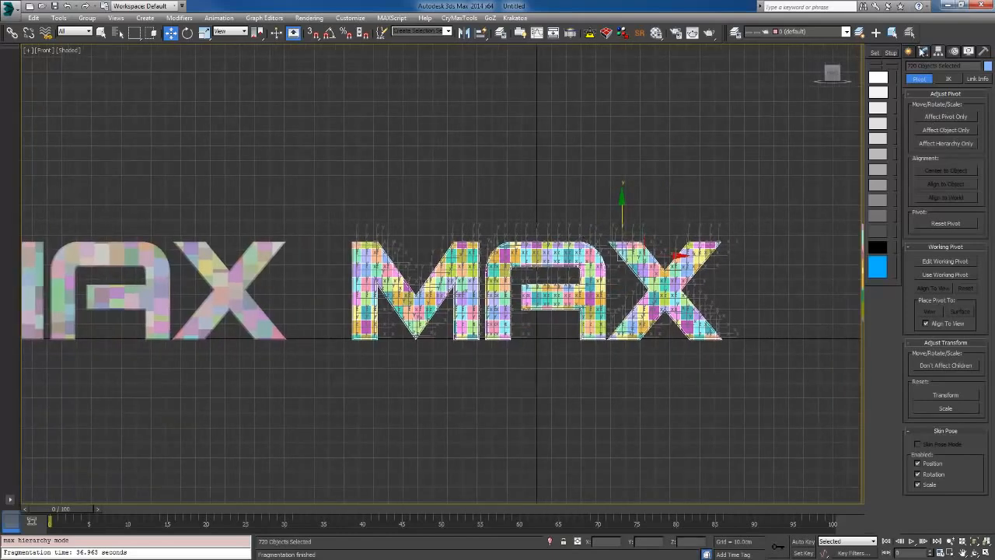
pyautogui.click(910, 51)
pyautogui.moveTo(214, 320); pyautogui.dragTo(360, 334, button='middle')
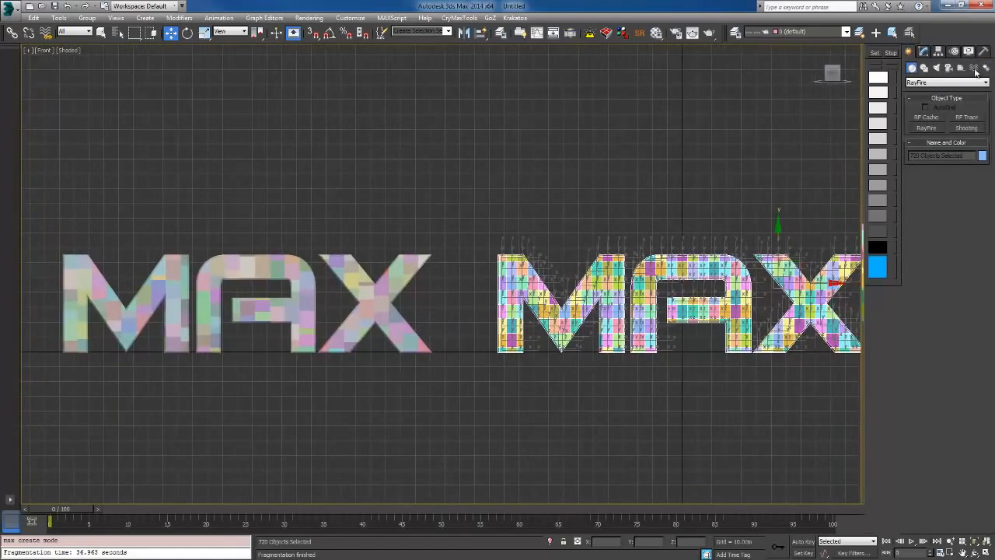
pyautogui.moveTo(759, 183); pyautogui.dragTo(700, 189, button='middle')
pyautogui.click(725, 148)
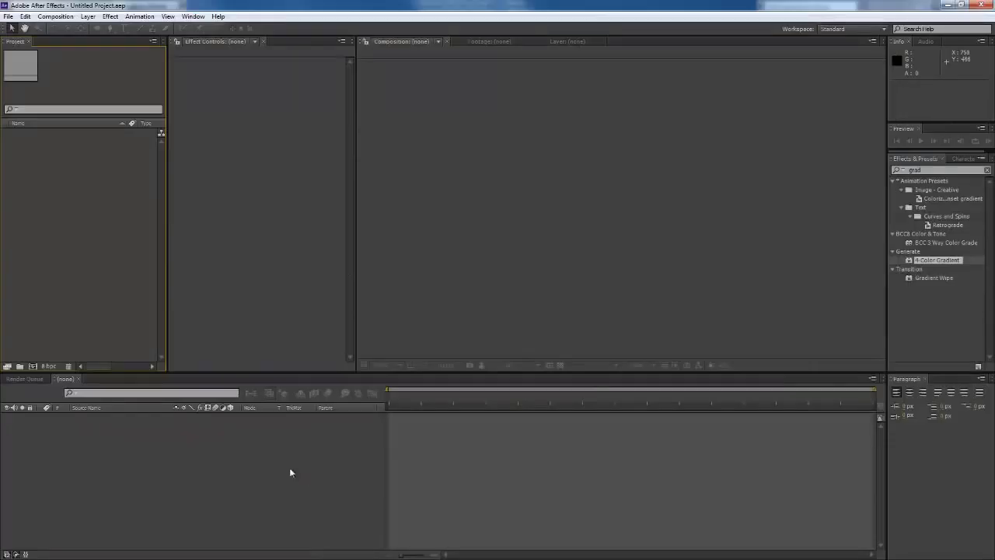
# Step: In After Effects, create a new composition with the default HDV/HDTV 720 29.97 settings and add a full-frame black solid
pyautogui.click(227, 447)
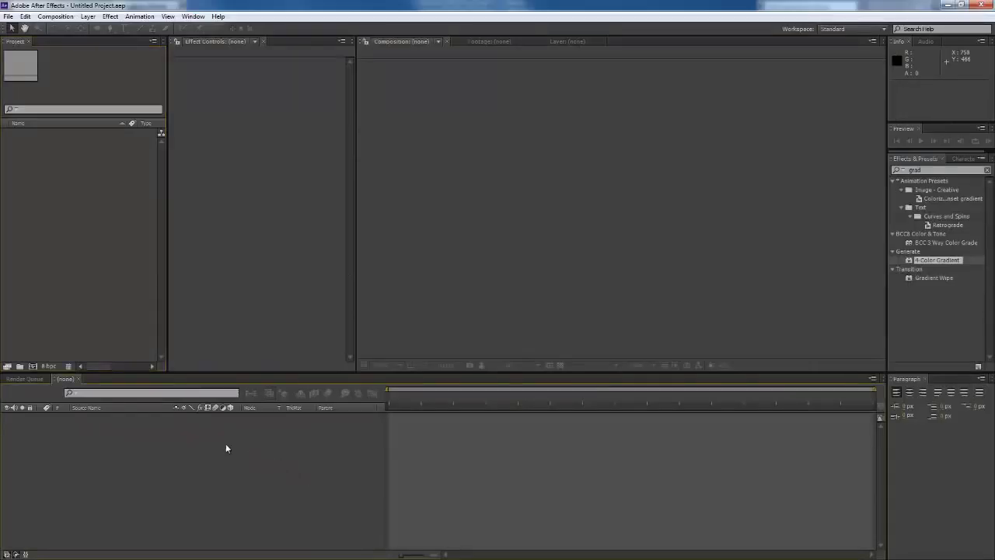
pyautogui.hotkey('ctrl', 'n')
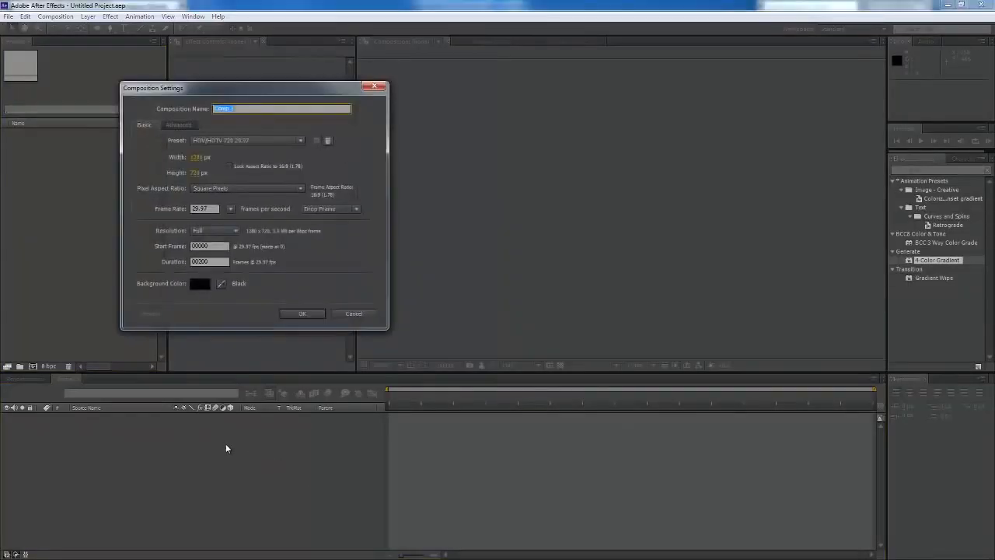
pyautogui.press('Return')
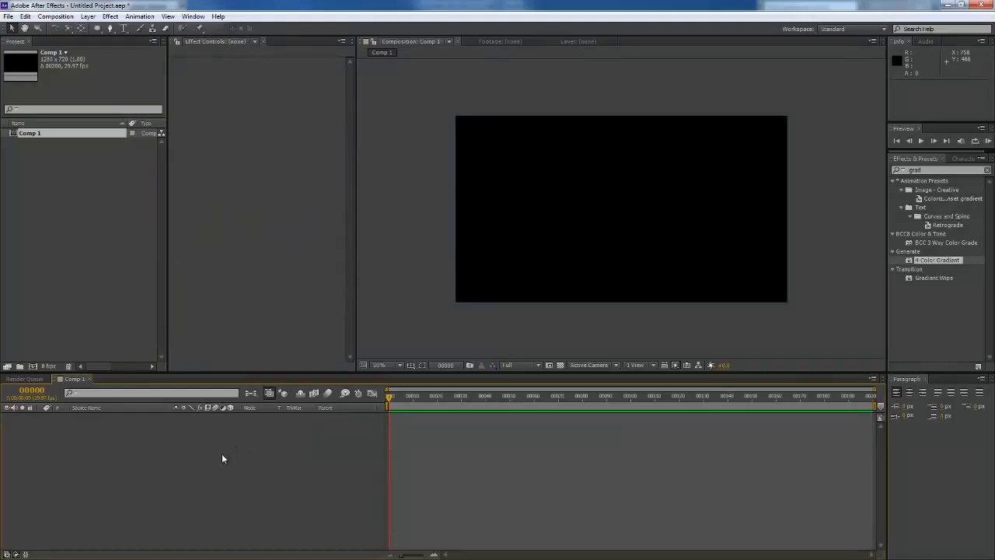
pyautogui.hotkey('ctrl', 'y')
pyautogui.press('Return')
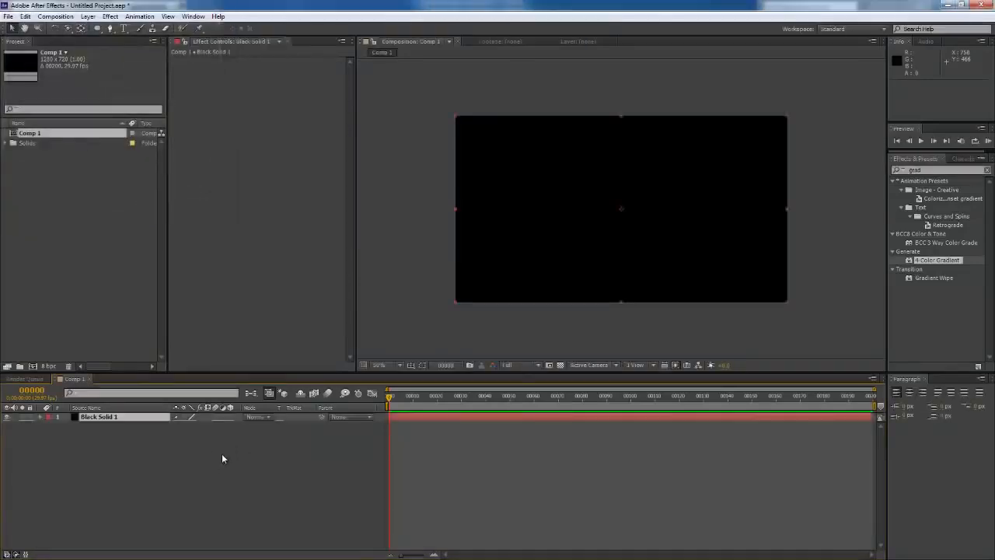
# Step: Locate the Video Copilot Element effect for the black solid without applying it, and switch back to 3ds Max
pyautogui.click(196, 490)
pyautogui.rightClick(229, 100)
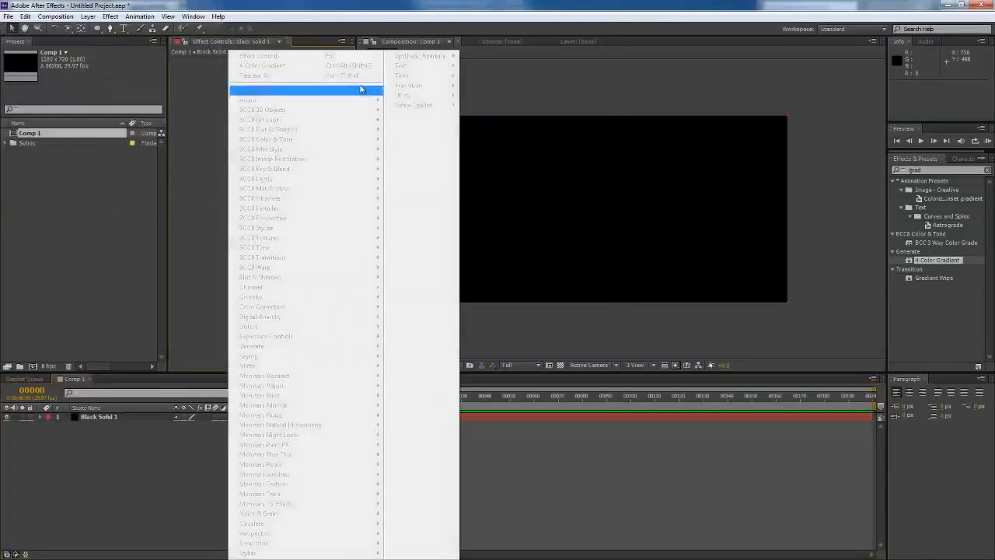
pyautogui.click(147, 195)
pyautogui.click(147, 418)
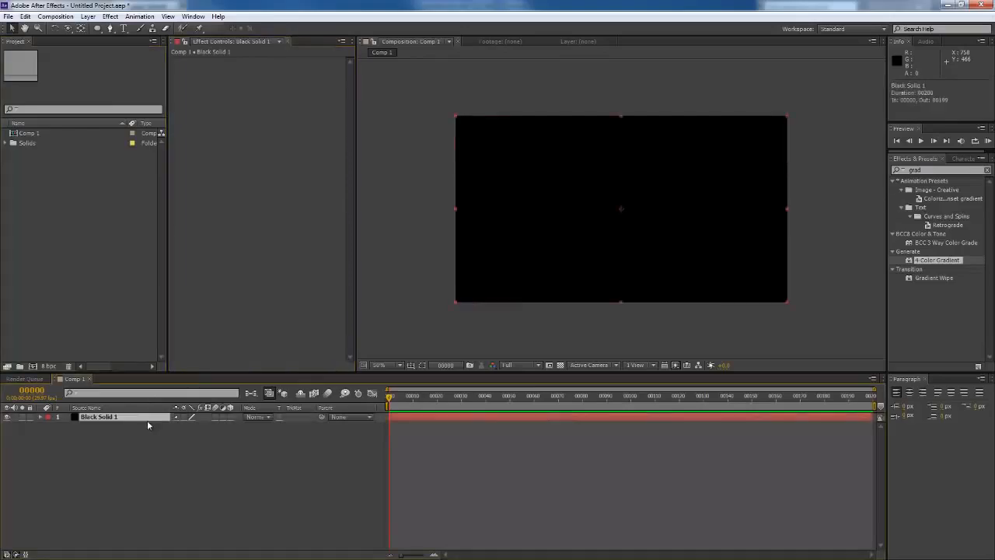
pyautogui.rightClick(266, 164)
pyautogui.moveTo(454, 104)
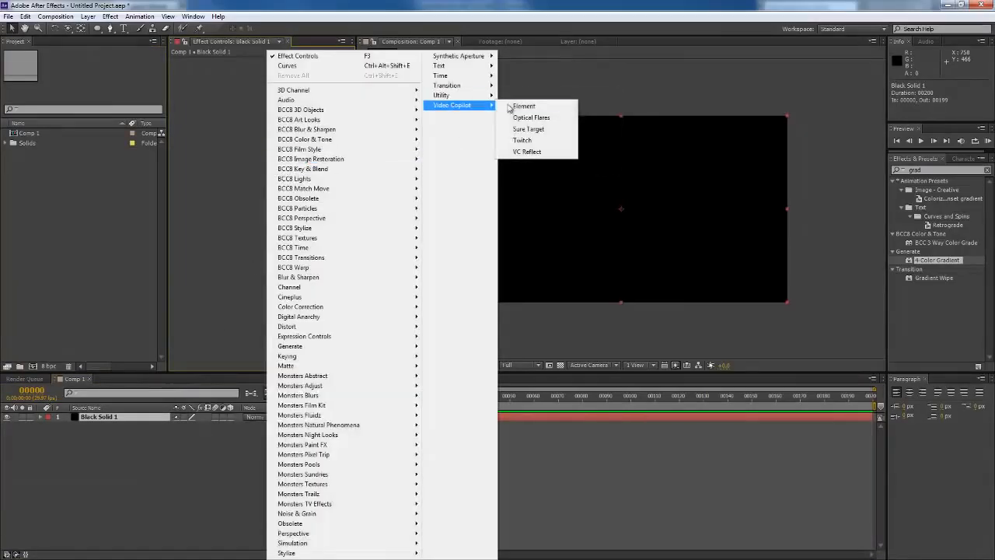
pyautogui.click(226, 158)
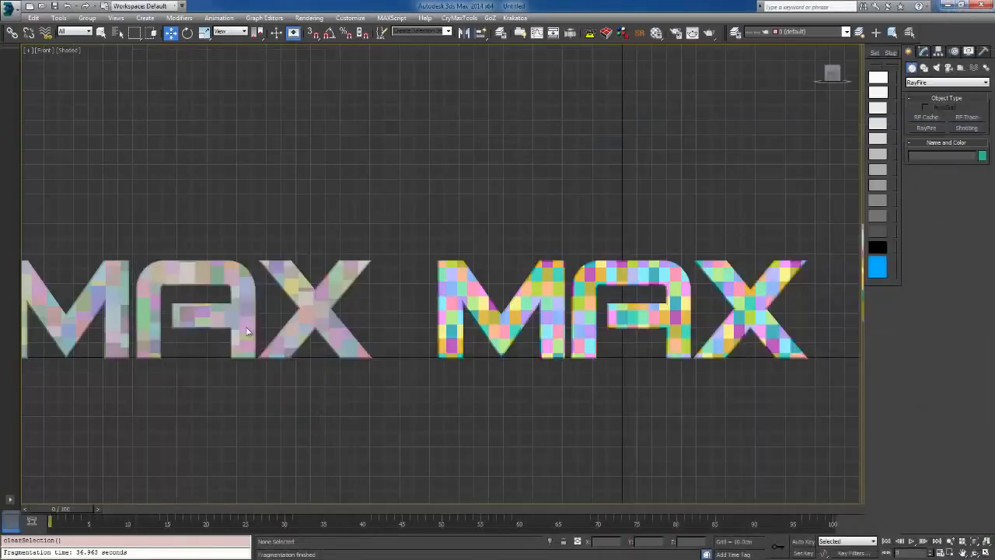
# Step: Assign the grey 01 - Default material to all the RayFire fragments of the MAX text
pyautogui.moveTo(193, 415); pyautogui.dragTo(315, 399, button='middle')
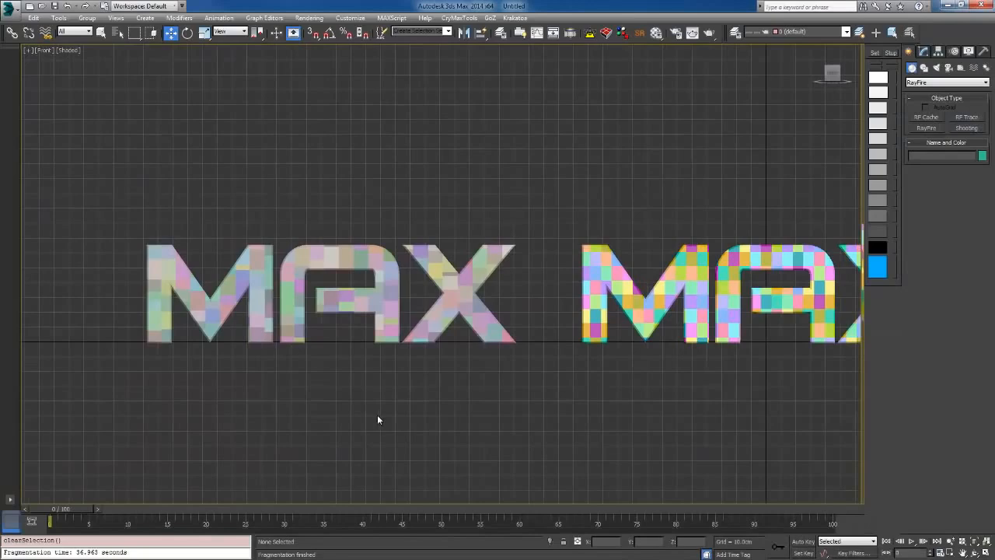
pyautogui.press('m')
pyautogui.moveTo(518, 264); pyautogui.dragTo(462, 226, button='middle')
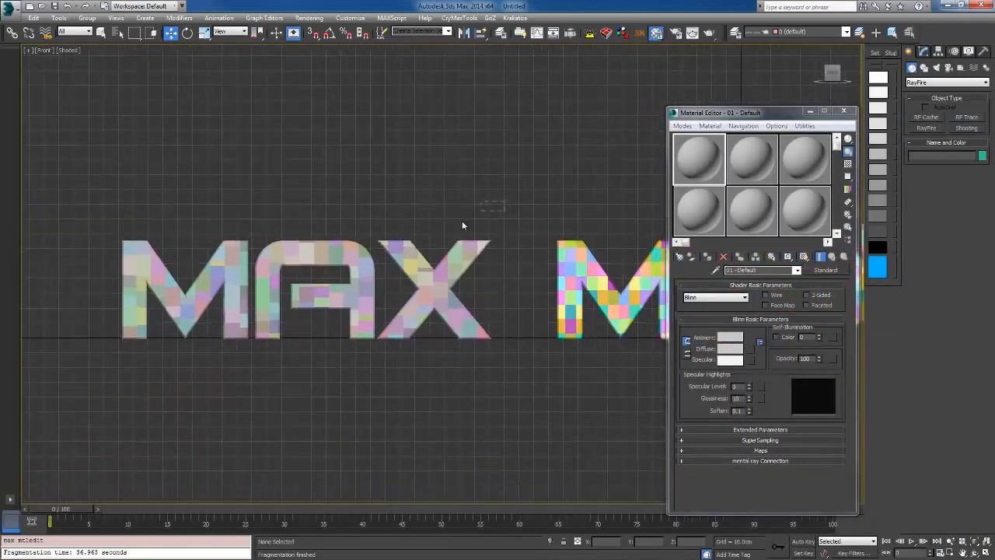
pyautogui.moveTo(76, 381); pyautogui.dragTo(76, 382)
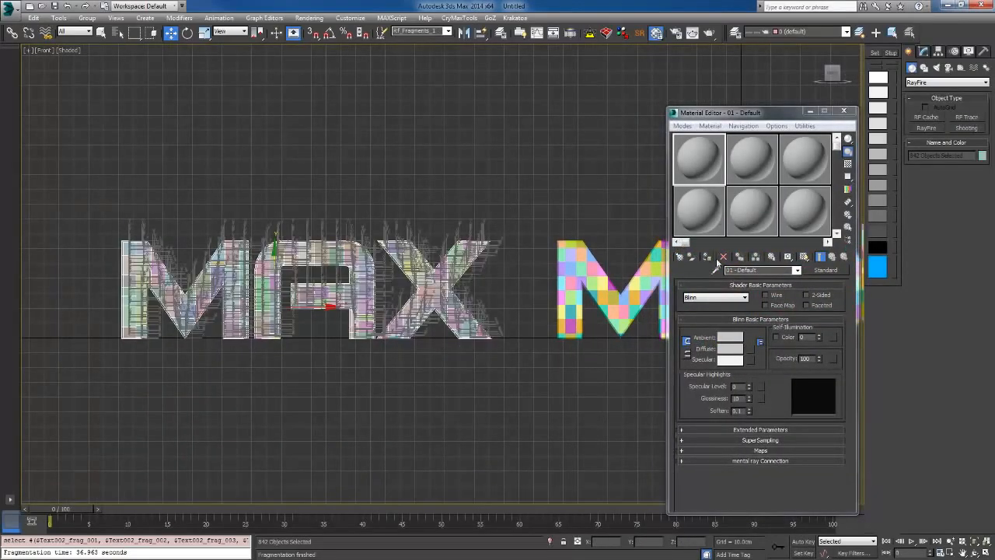
pyautogui.click(707, 256)
# Step: Select all the ProCutter pieces and assign them the same 01 - Default material
pyautogui.scroll(-2, 290, 398)
pyautogui.moveTo(290, 398); pyautogui.dragTo(133, 393, button='middle')
pyautogui.moveTo(645, 261); pyautogui.dragTo(344, 405)
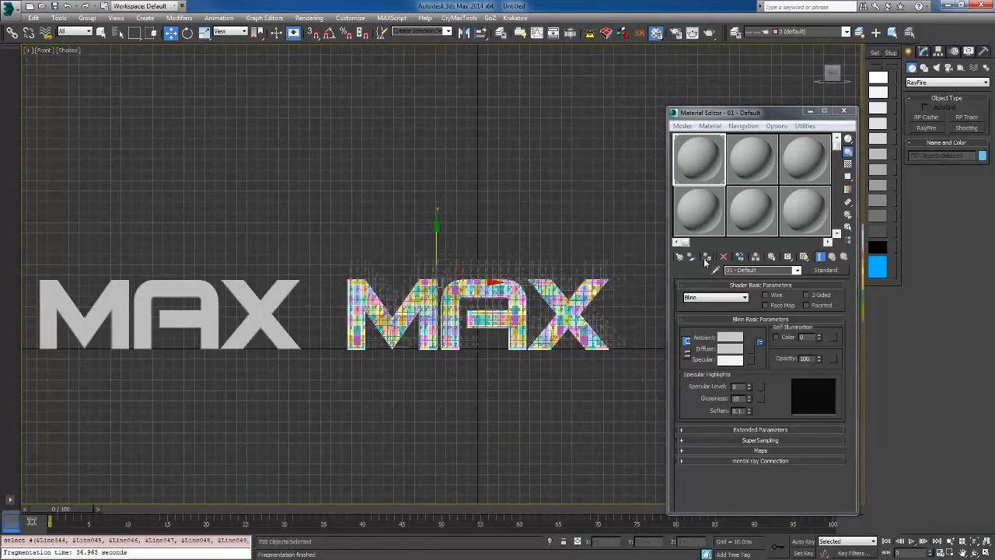
pyautogui.click(705, 257)
# Step: Inspect the uniformly grey RayFire-cut MAX text up close and select all its fragments again
pyautogui.moveTo(342, 409); pyautogui.dragTo(558, 358, button='middle')
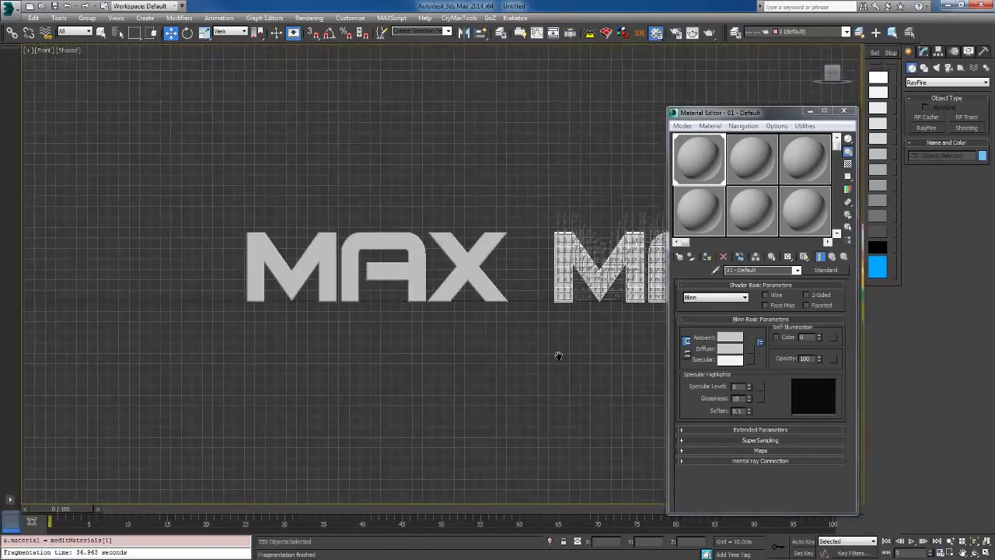
pyautogui.scroll(3, 558, 358)
pyautogui.scroll(-4, 627, 355)
pyautogui.scroll(5, 600, 333)
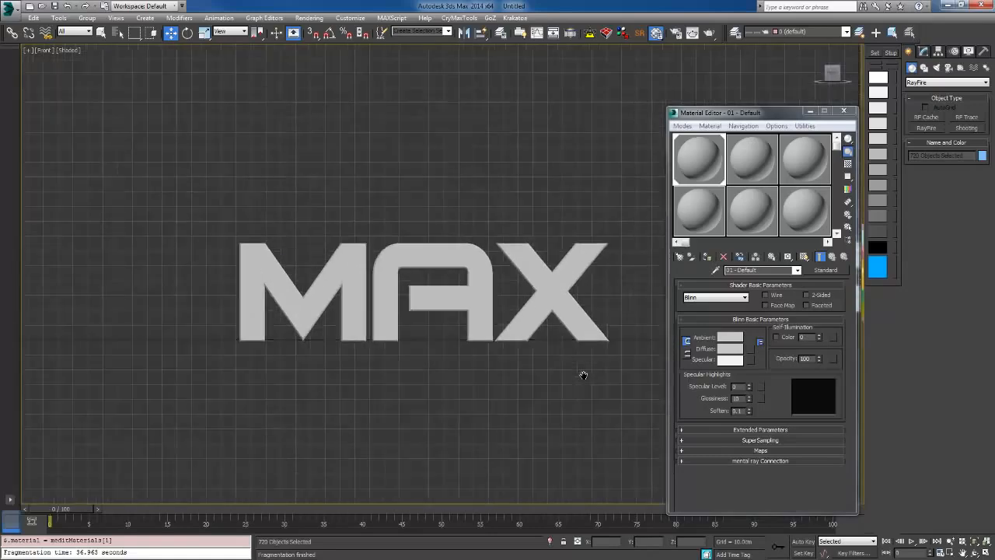
pyautogui.moveTo(588, 387); pyautogui.dragTo(587, 388, button='middle')
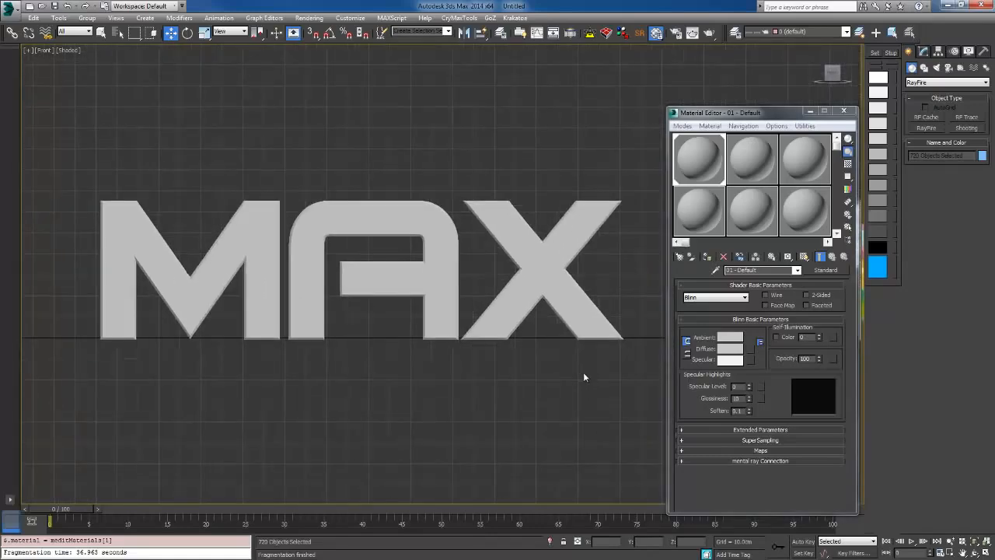
pyautogui.click(638, 189)
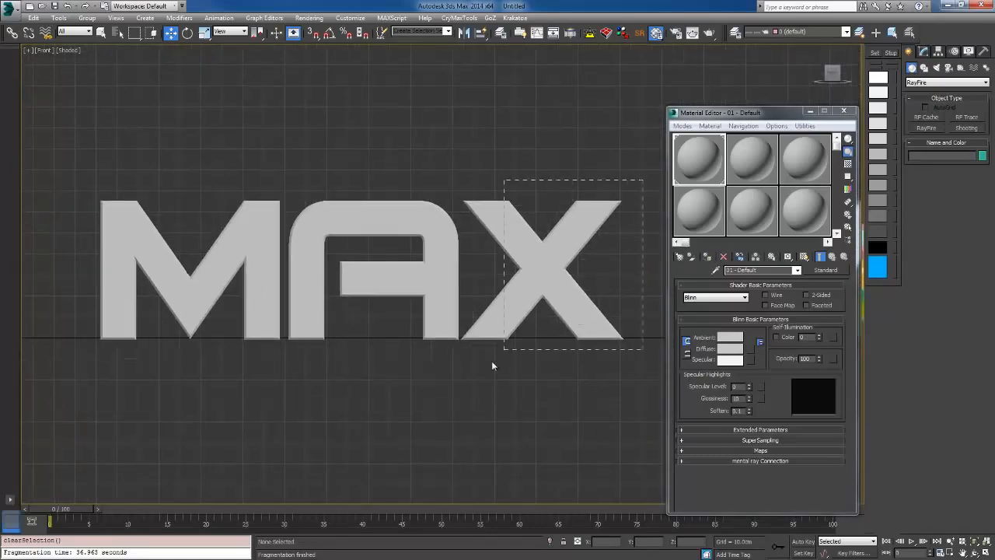
pyautogui.moveTo(643, 179); pyautogui.dragTo(59, 454)
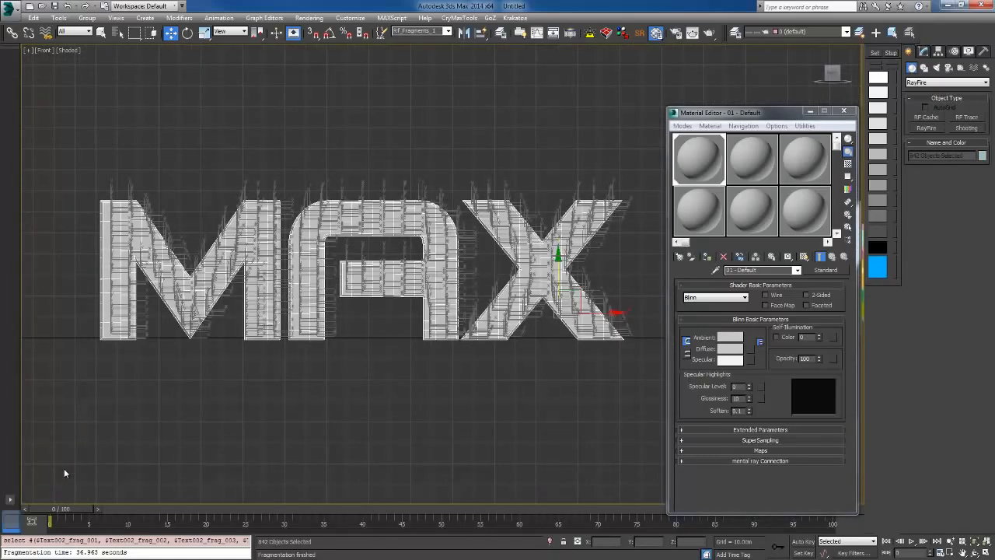
# Step: Export the selected fragments in OBJ format over the existing max.obj with the current export options, and clear the selection
pyautogui.click(10, 9)
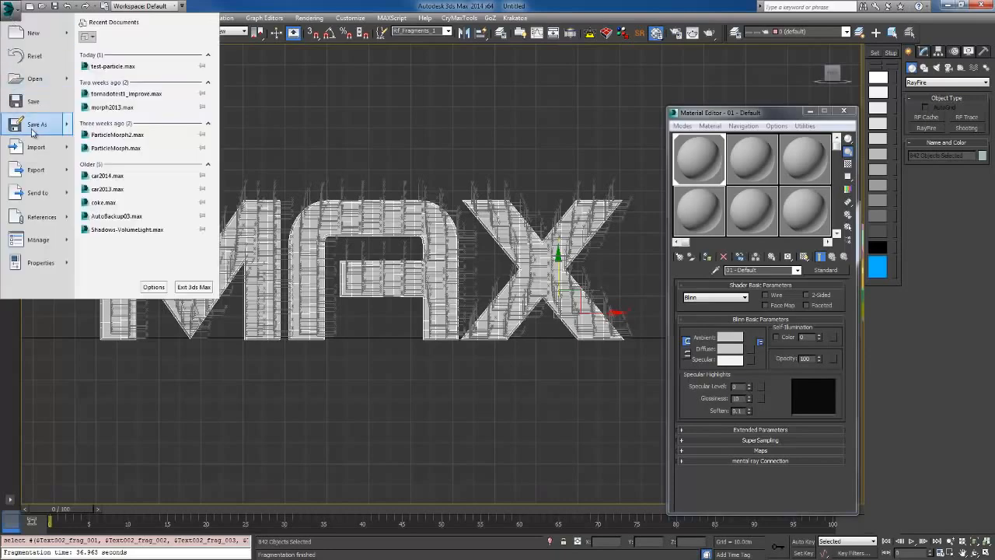
pyautogui.moveTo(56, 175)
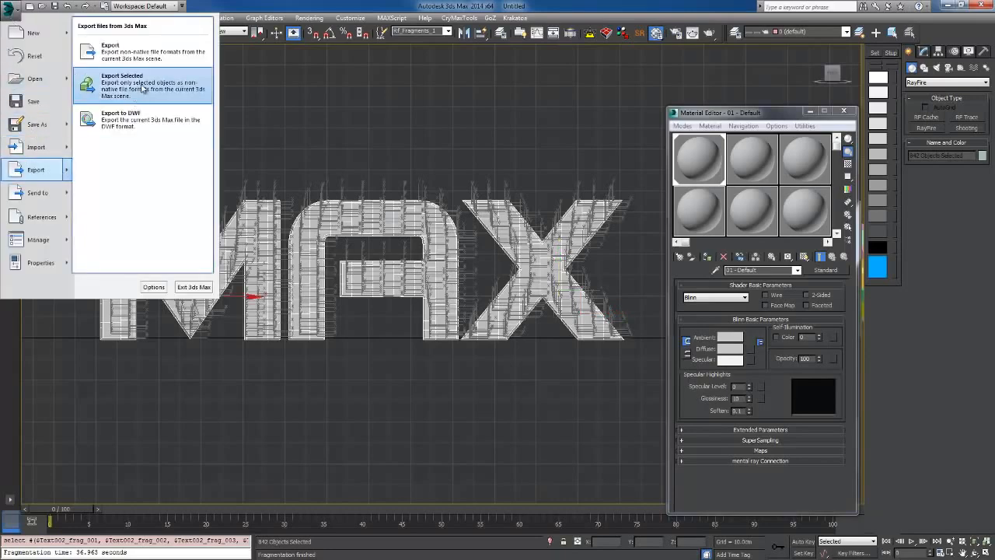
pyautogui.click(134, 97)
pyautogui.click(77, 79)
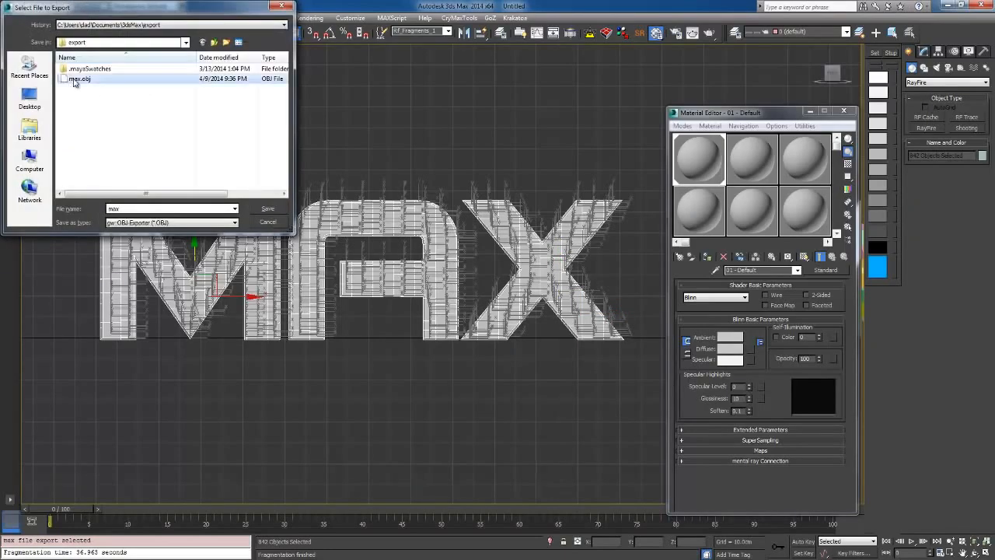
pyautogui.click(267, 208)
pyautogui.click(538, 320)
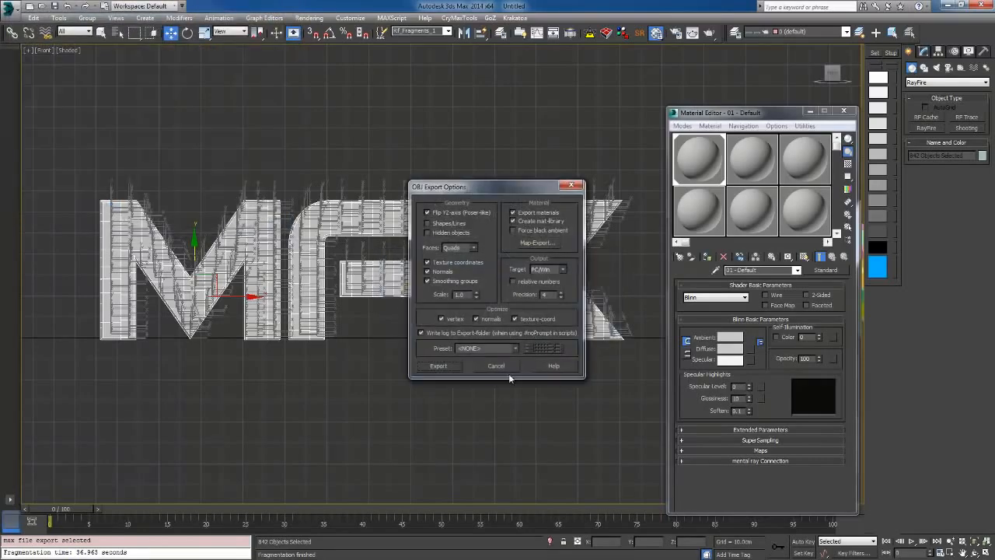
pyautogui.click(445, 363)
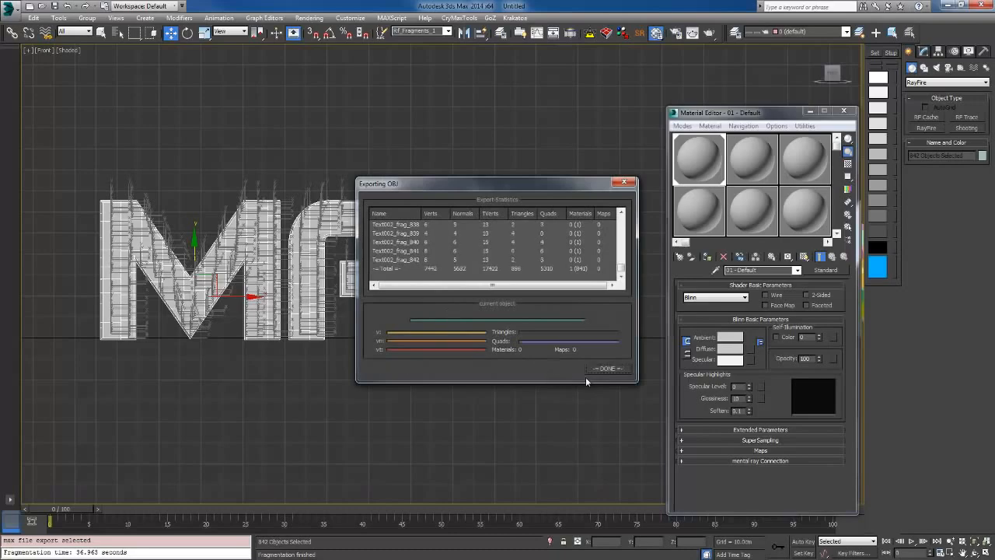
pyautogui.click(611, 367)
pyautogui.click(476, 450)
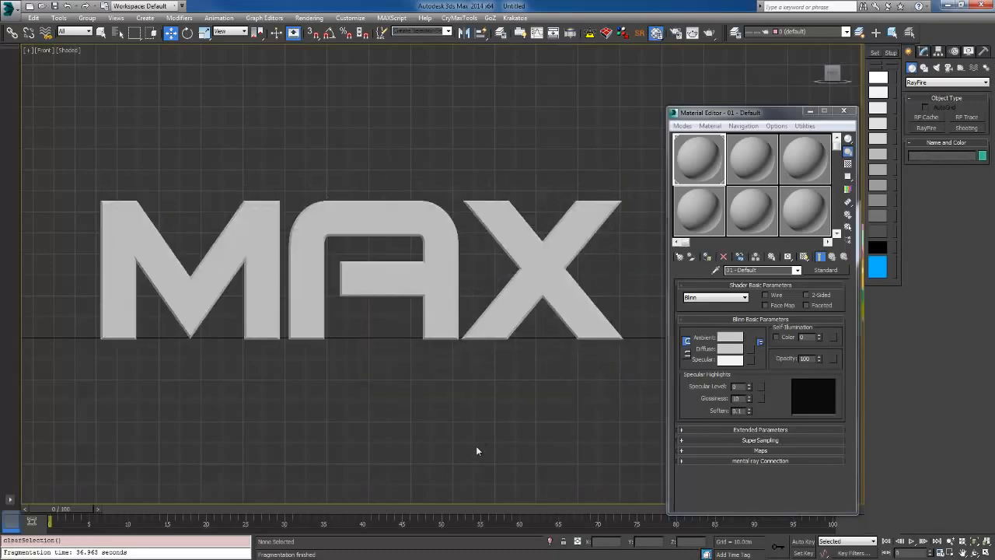
# Step: Switch to After Effects and apply the Video Copilot Element effect to Black Solid 1
pyautogui.hotkey('alt', 'Tab')
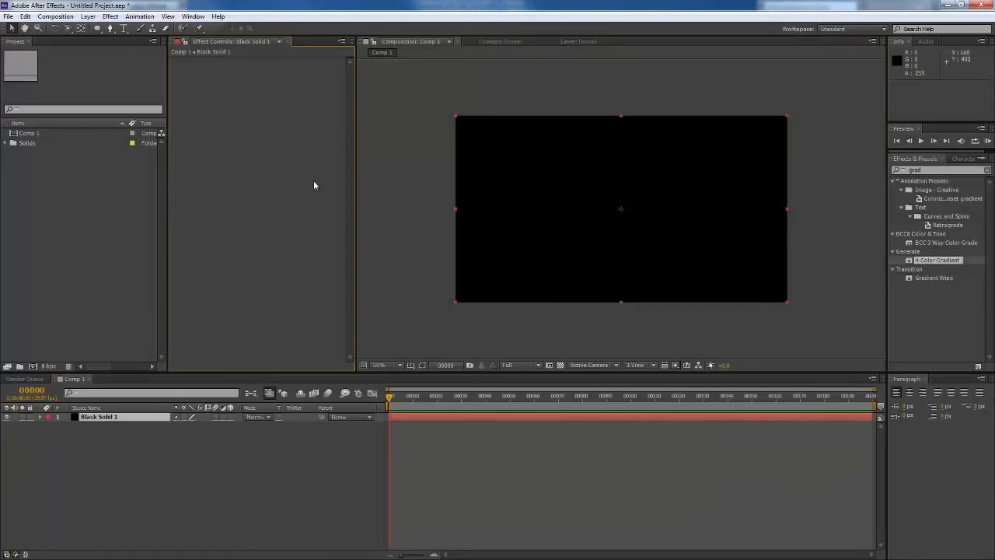
pyautogui.click(124, 416)
pyautogui.rightClick(298, 85)
pyautogui.moveTo(486, 105)
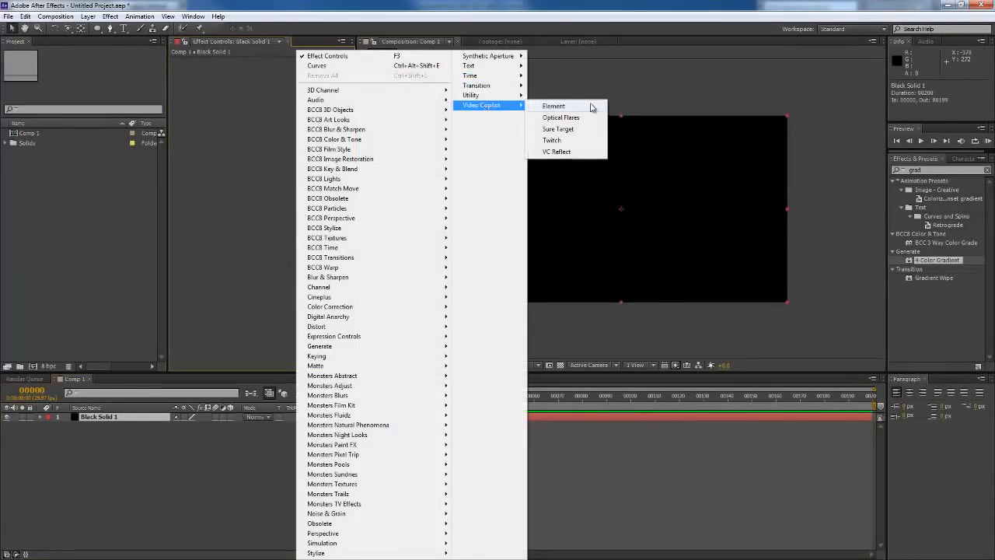
pyautogui.click(554, 107)
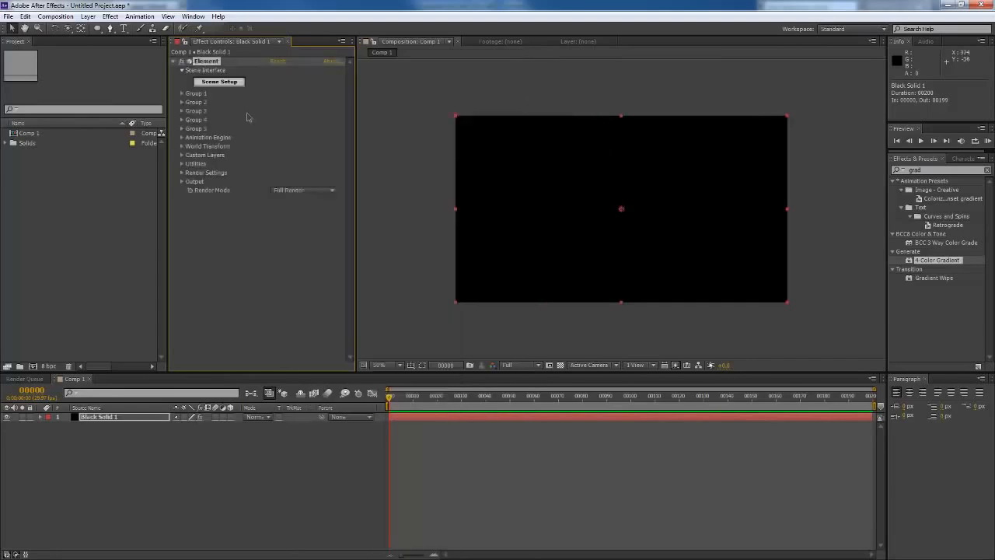
# Step: Import max.obj from the 3dsMax export folder into Element's Scene Setup
pyautogui.click(221, 83)
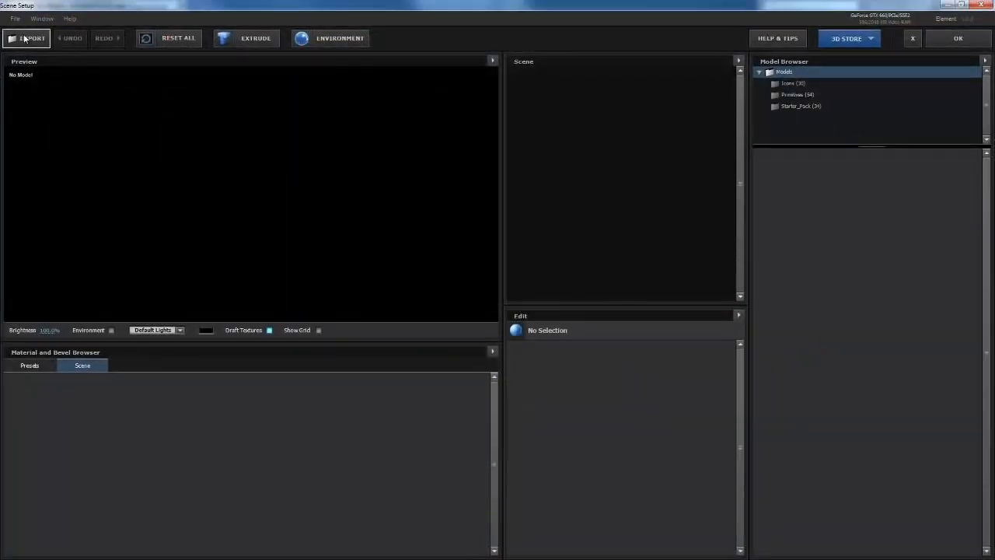
pyautogui.click(24, 39)
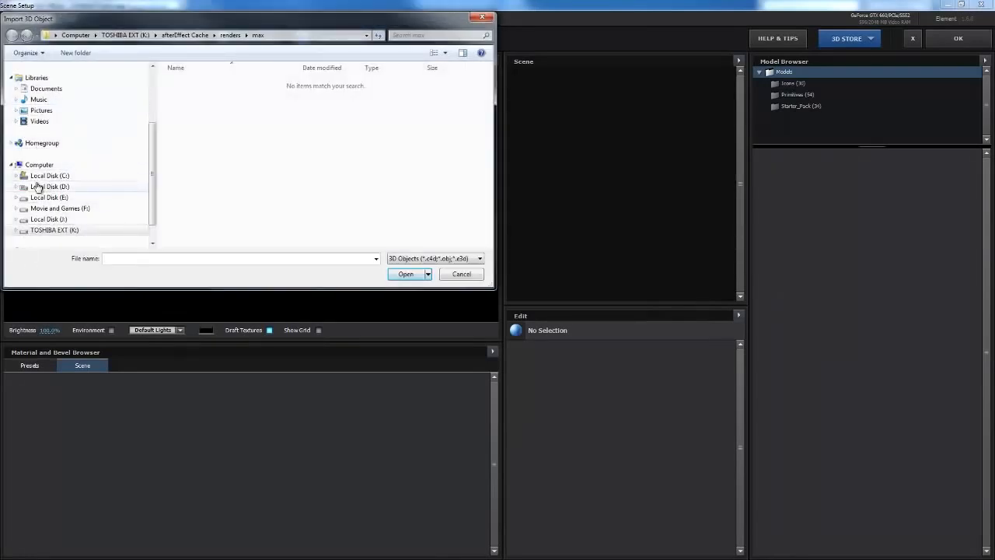
pyautogui.moveTo(153, 140); pyautogui.dragTo(154, 110)
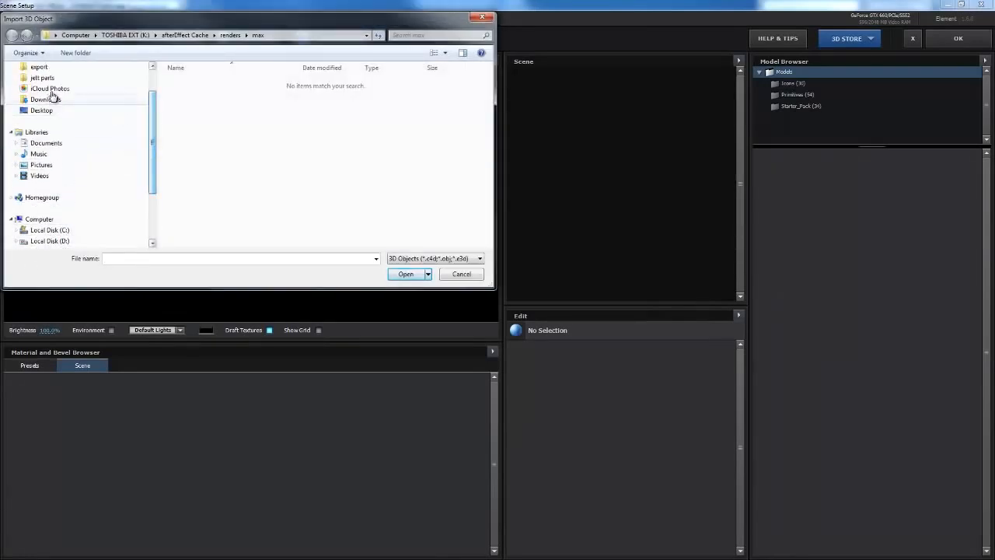
pyautogui.click(39, 67)
pyautogui.click(187, 109)
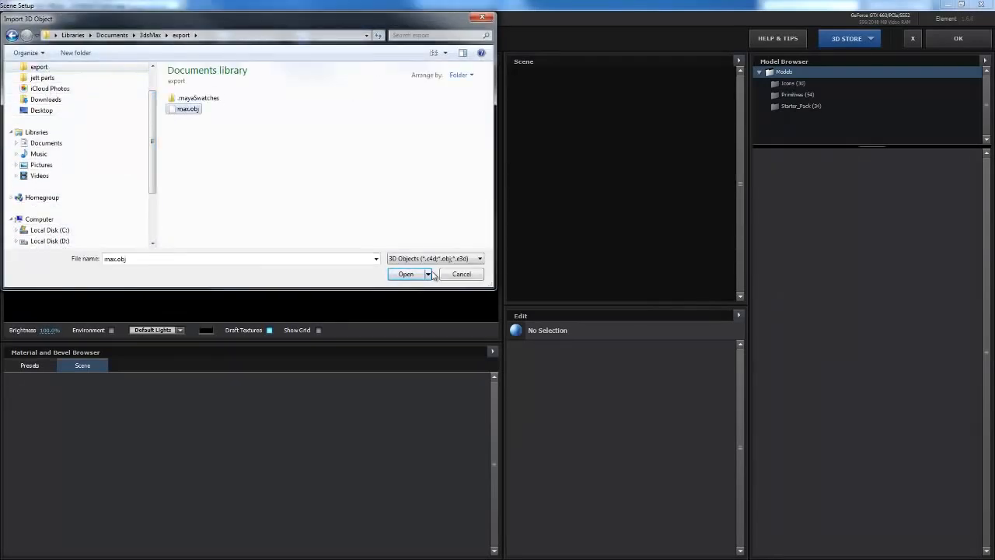
pyautogui.click(407, 275)
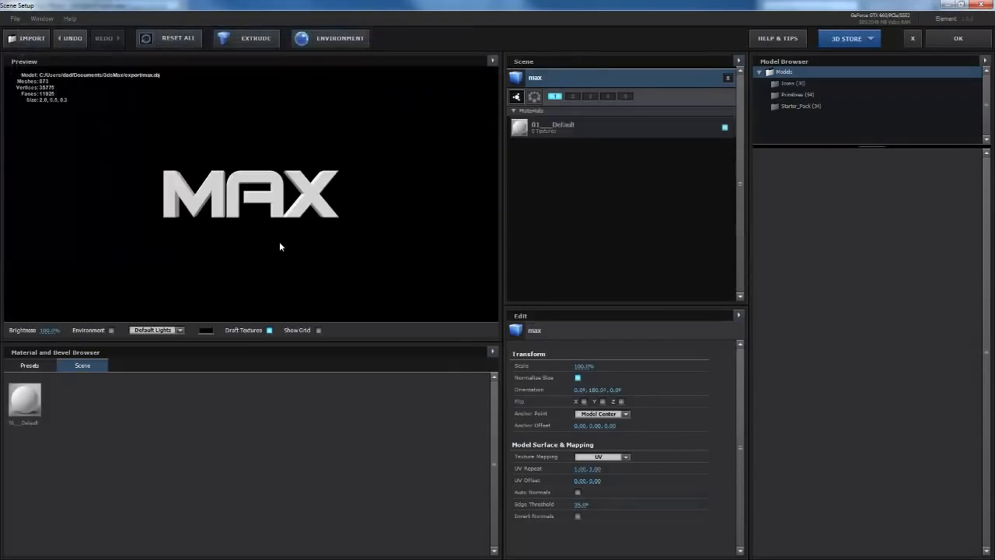
# Step: Apply the Chrome material preset to the imported MAX model
pyautogui.scroll(4, 251, 211)
pyautogui.scroll(-1, 278, 219)
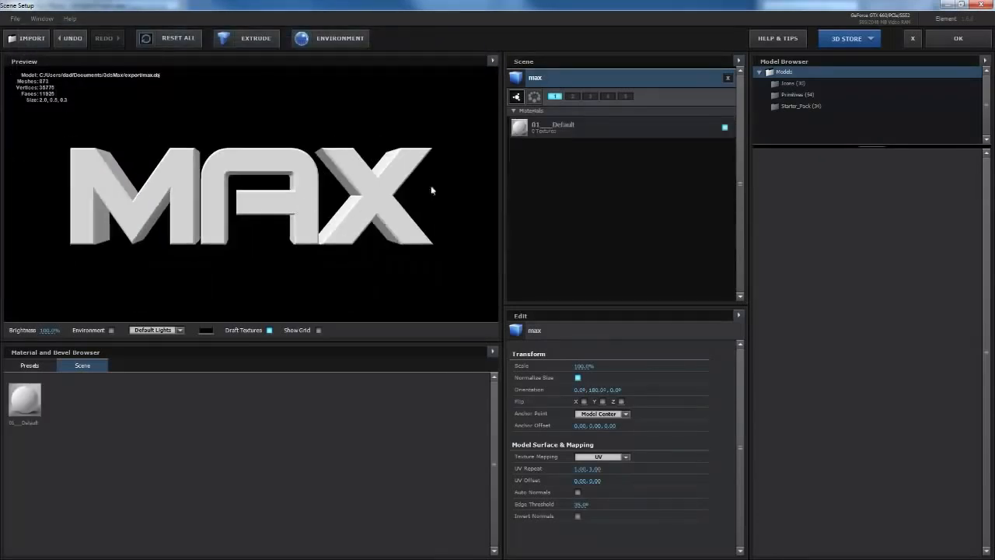
pyautogui.click(30, 365)
pyautogui.moveTo(170, 399); pyautogui.dragTo(220, 212)
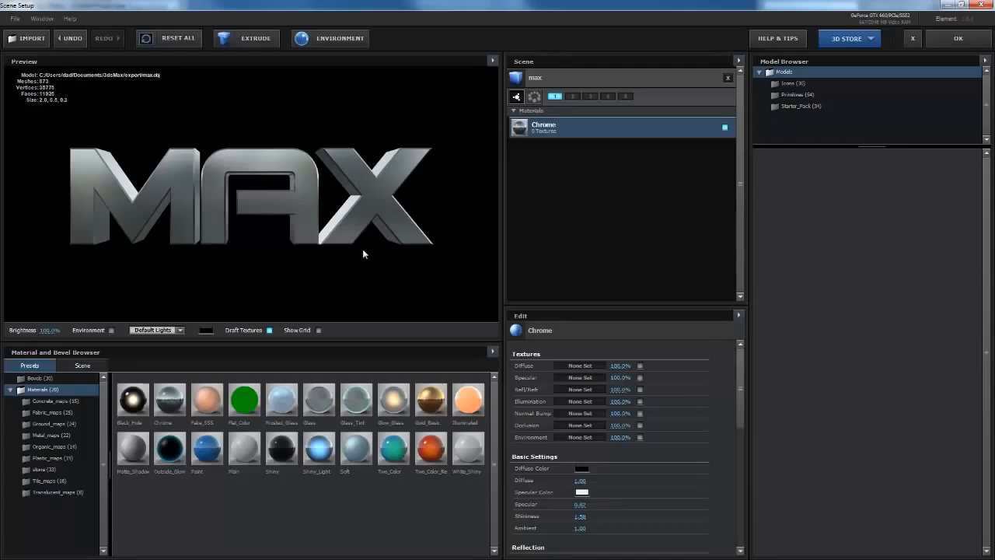
# Step: Duplicate the max model, add the copy to group 2, and accept the scene setup
pyautogui.doubleClick(535, 78)
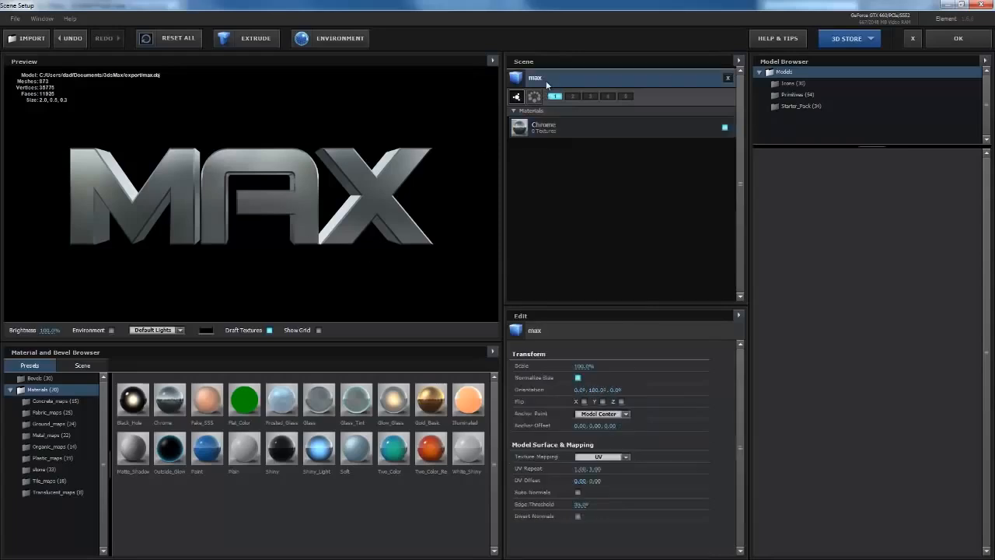
pyautogui.click(522, 303)
pyautogui.rightClick(549, 78)
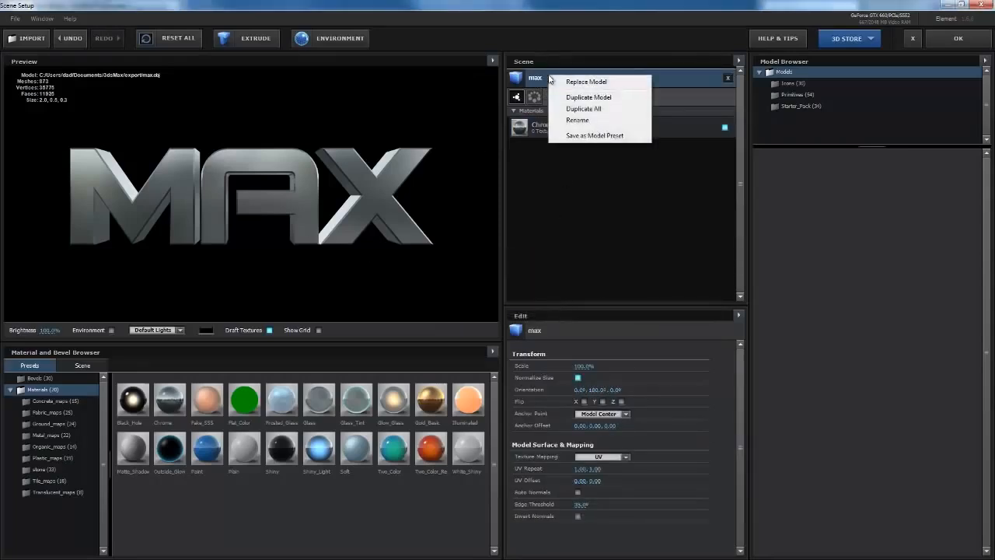
pyautogui.click(589, 97)
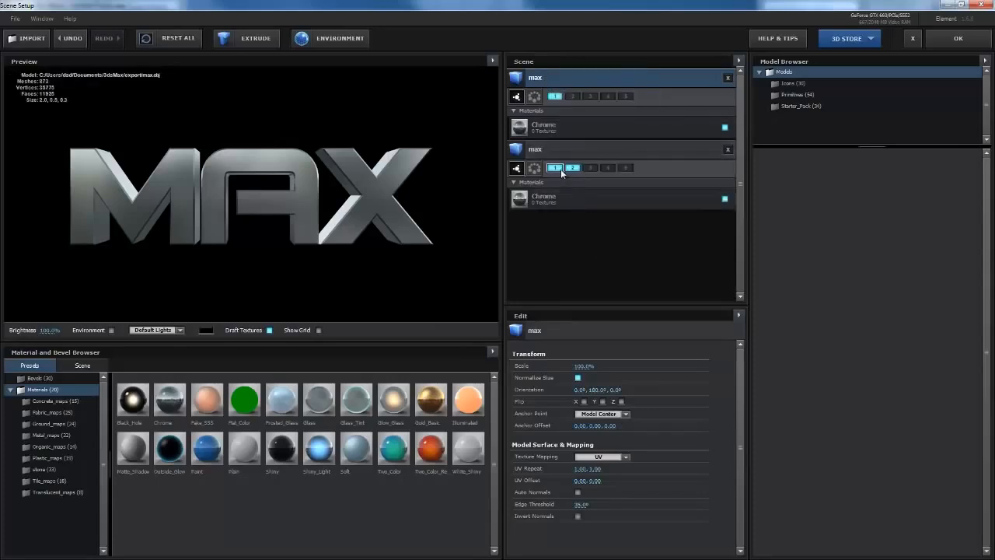
pyautogui.click(957, 39)
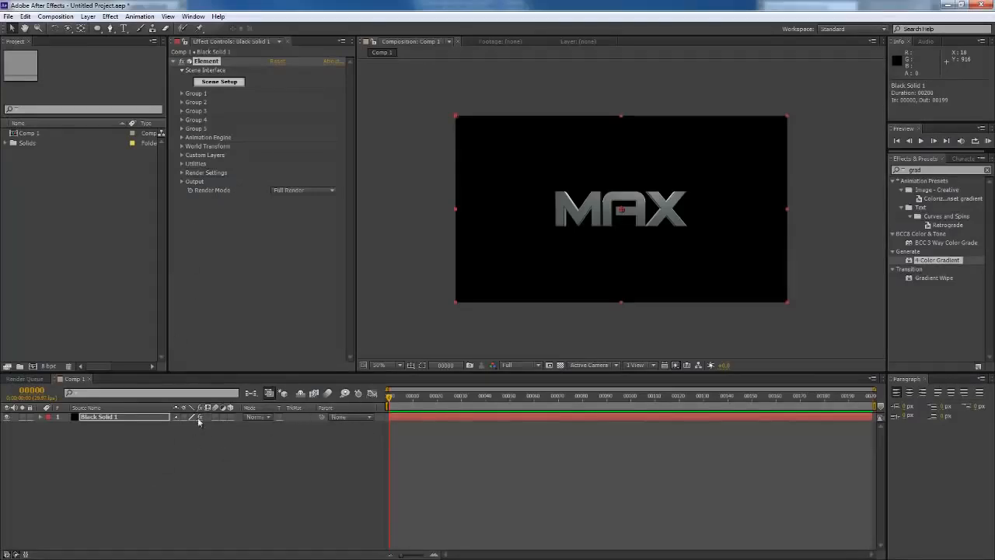
# Step: Add a two-node camera named Camera 1 to the composition with the default settings
pyautogui.click(207, 472)
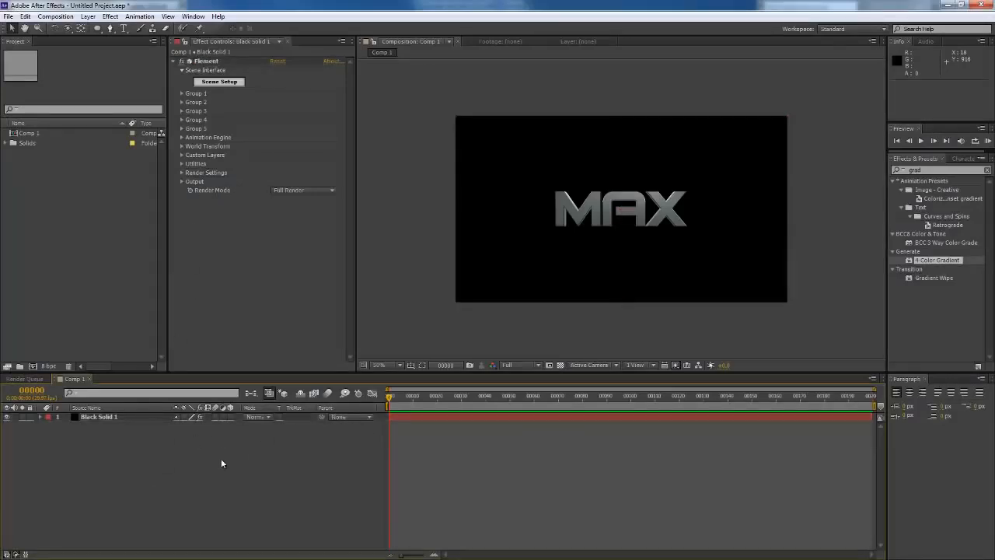
pyautogui.hotkey('ctrl', 'alt', 'shift', 'c')
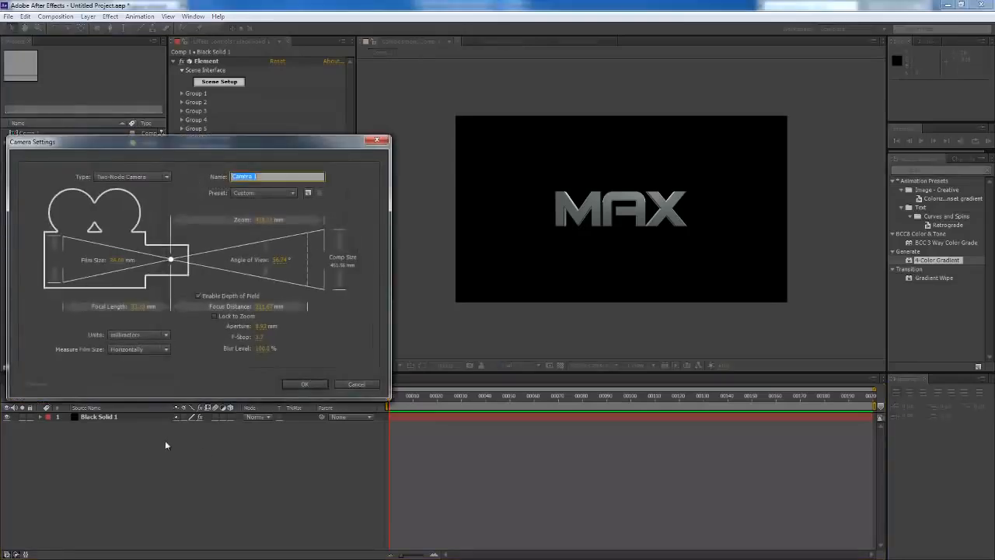
pyautogui.click(297, 386)
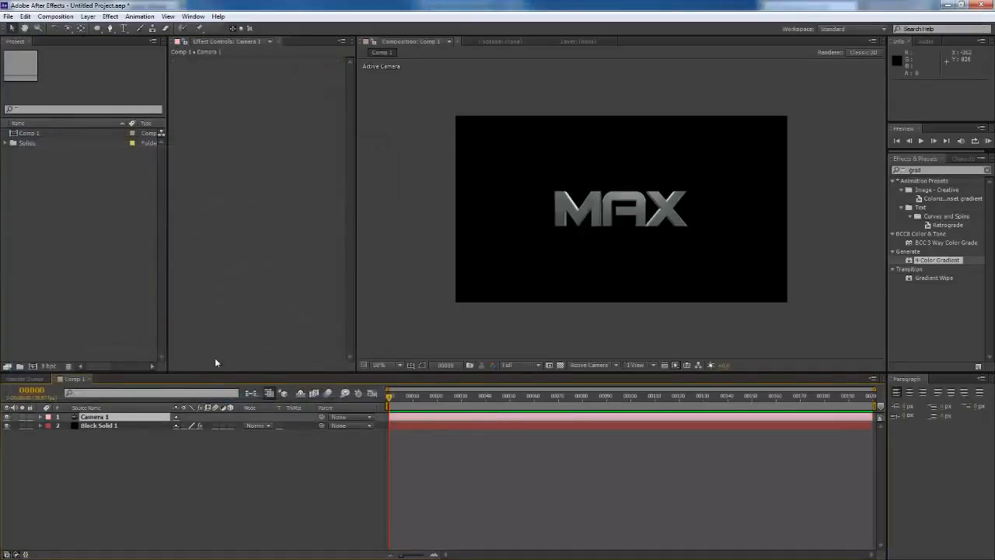
# Step: Dolly Camera 1 in closer to the MAX text along the Z axis
pyautogui.click(115, 426)
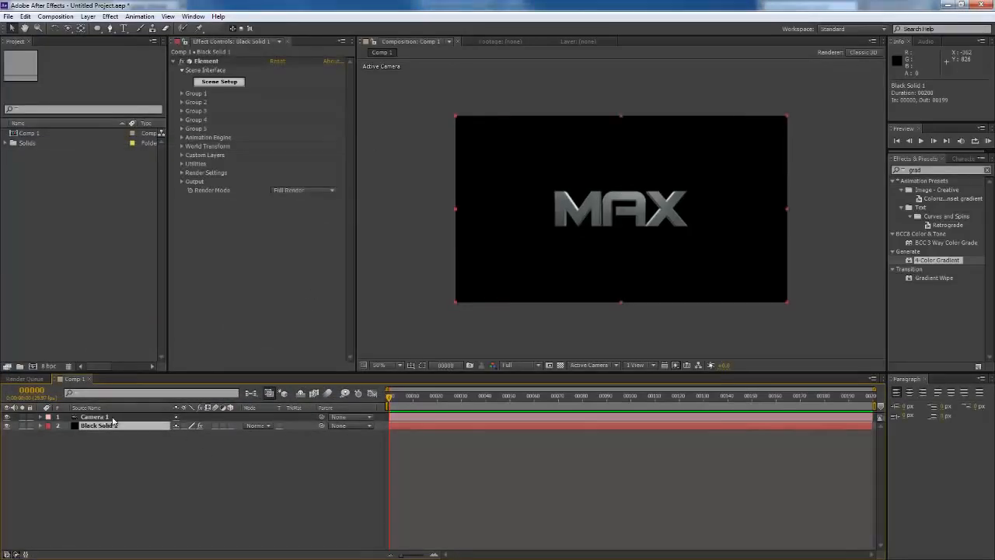
pyautogui.click(109, 418)
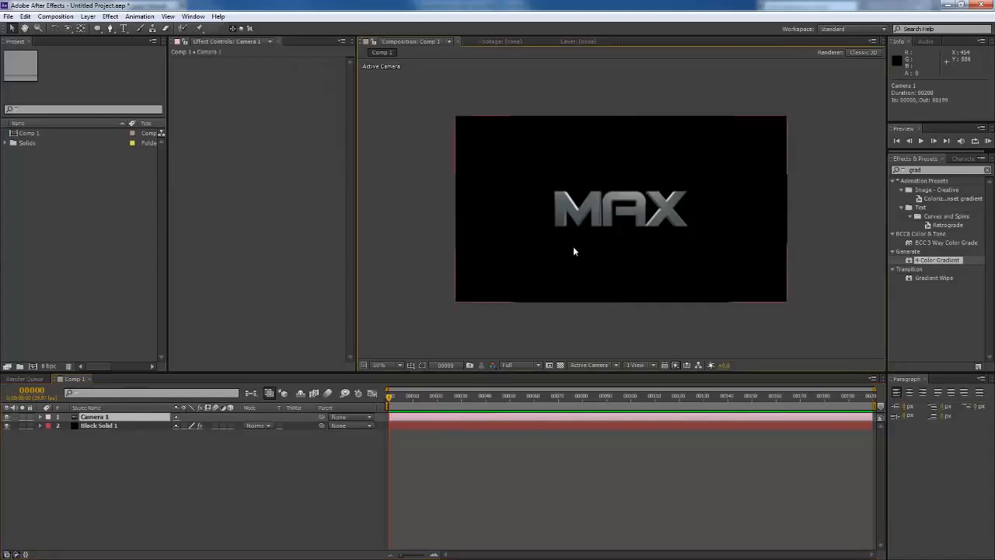
pyautogui.press('c')
pyautogui.press('c')
pyautogui.press('c')
pyautogui.moveTo(649, 216)
pyautogui.mouseDown()
pyautogui.moveTo(650, 158)
pyautogui.moveTo(649, 212)
pyautogui.mouseUp()
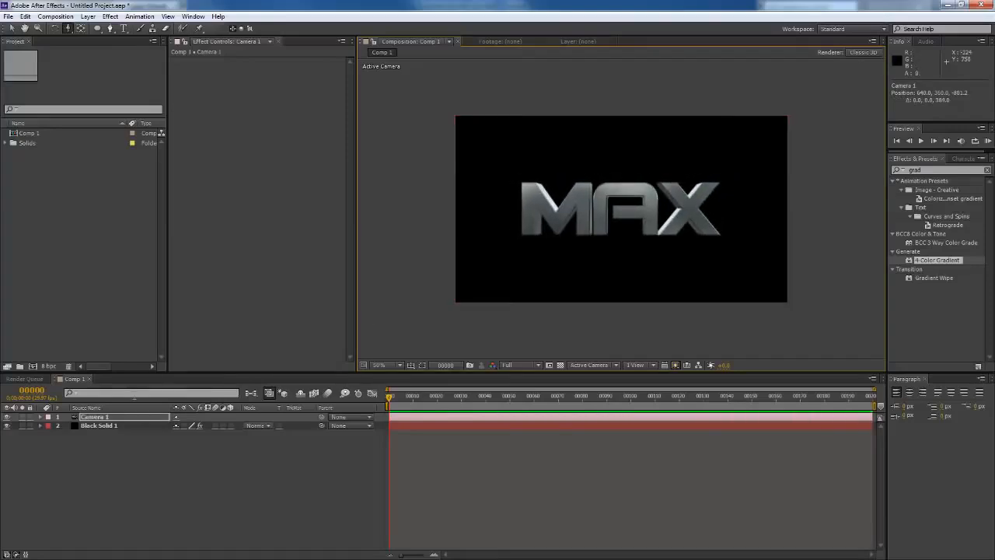
# Step: Set a Position keyframe for Camera 1 at frame 180
pyautogui.moveTo(389, 399); pyautogui.dragTo(826, 398)
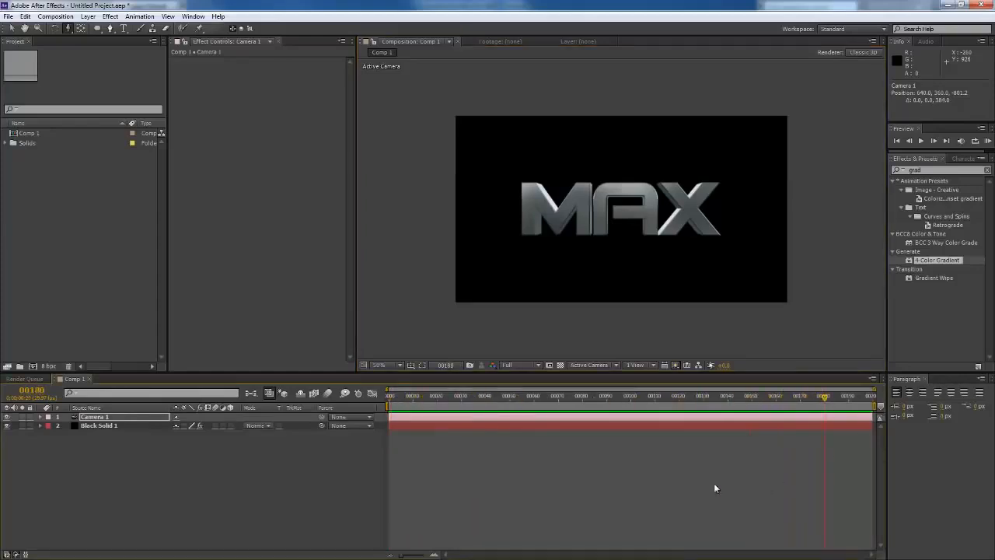
pyautogui.click(100, 420)
pyautogui.press('p')
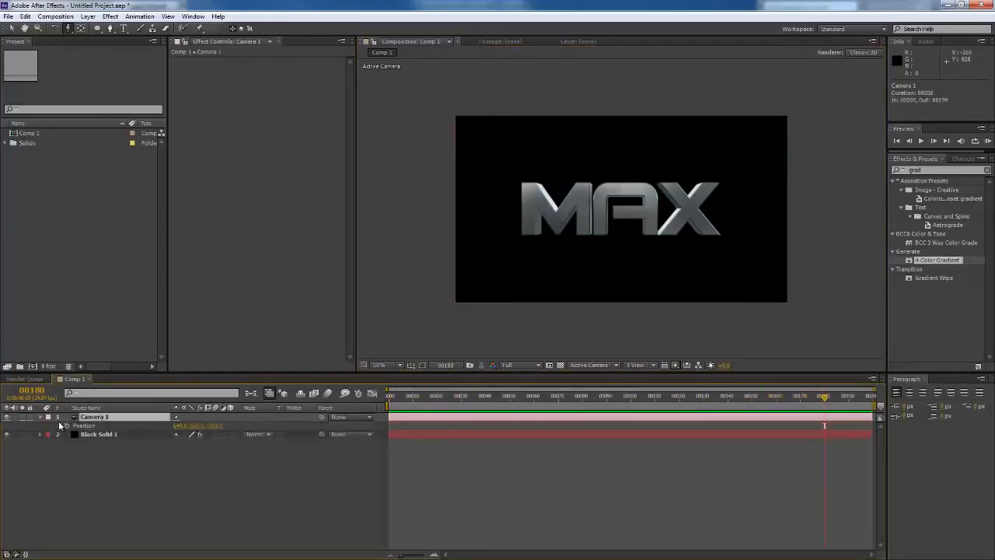
pyautogui.click(67, 425)
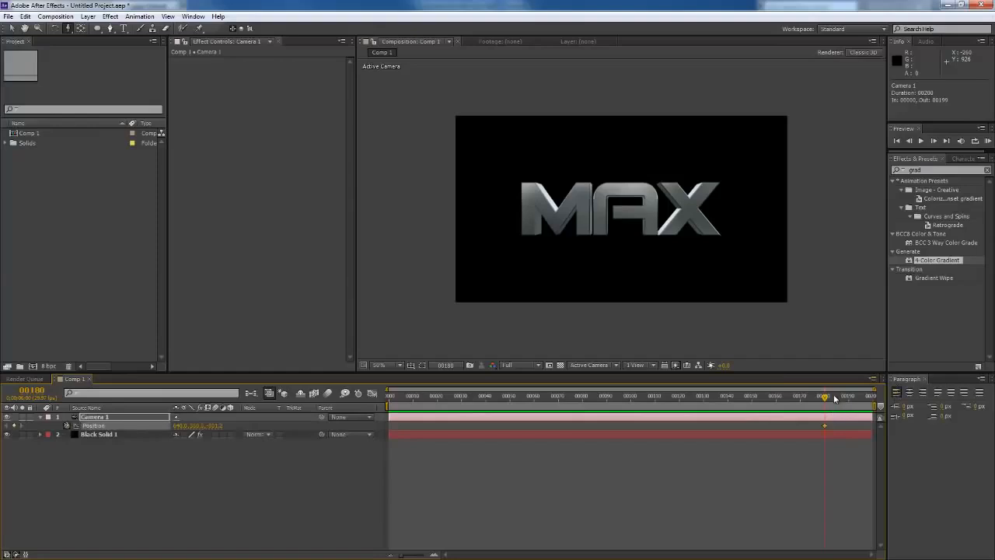
# Step: At frame 0, pull Camera 1 back and orbit it to a steep overhead view, at about 304, -1226, 430
pyautogui.press('Home')
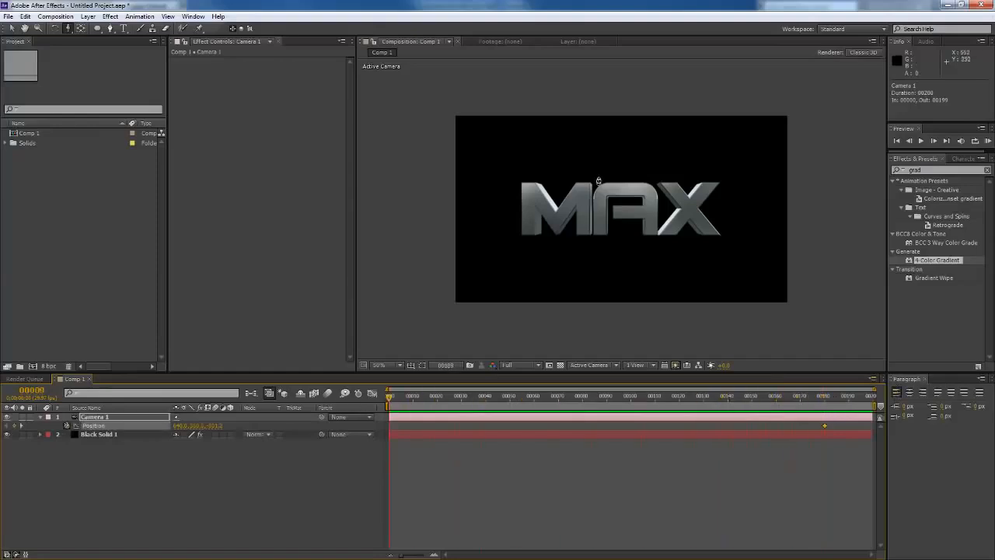
pyautogui.moveTo(595, 203); pyautogui.dragTo(583, 350)
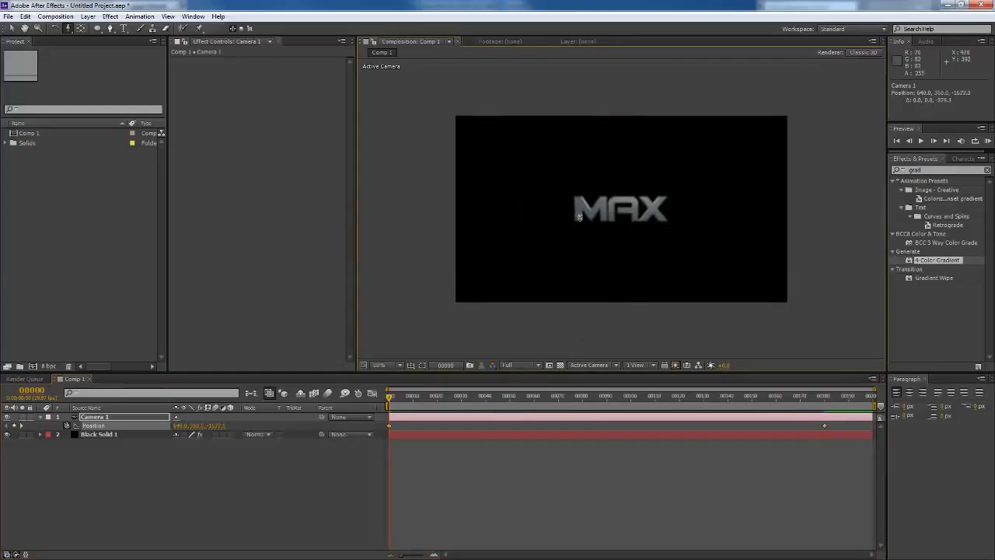
pyautogui.press('c')
pyautogui.press('c')
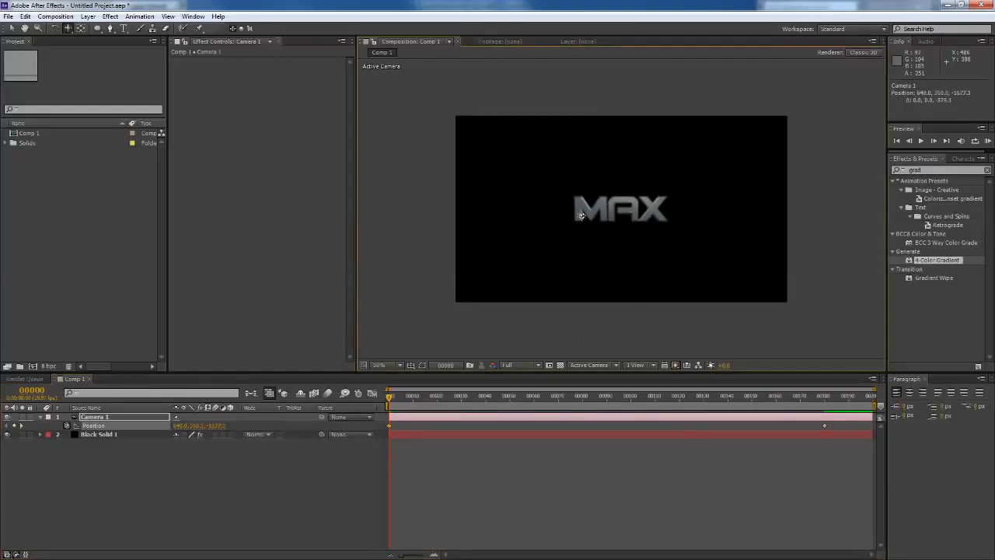
pyautogui.moveTo(584, 214); pyautogui.dragTo(617, 295)
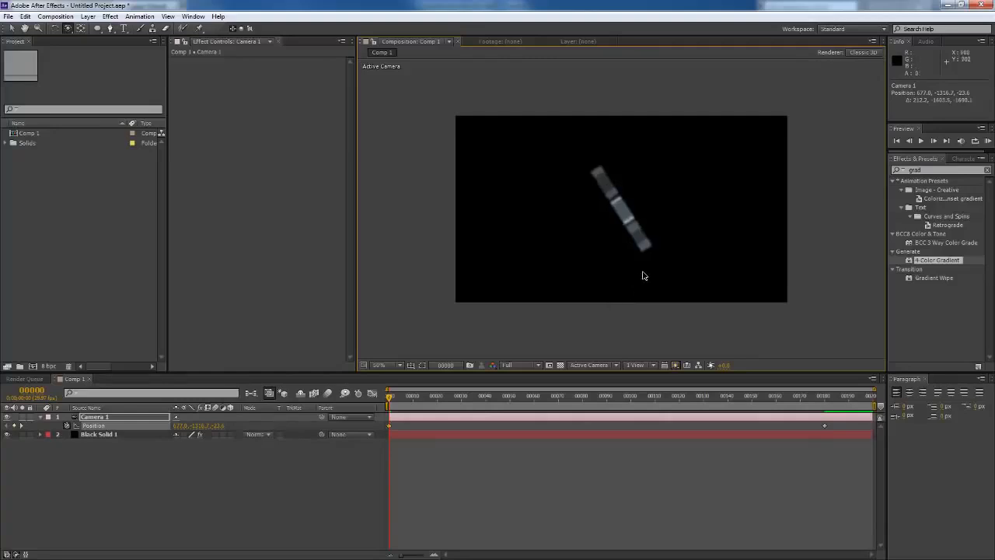
pyautogui.hotkey('ctrl', 'z')
pyautogui.moveTo(642, 234); pyautogui.dragTo(621, 290)
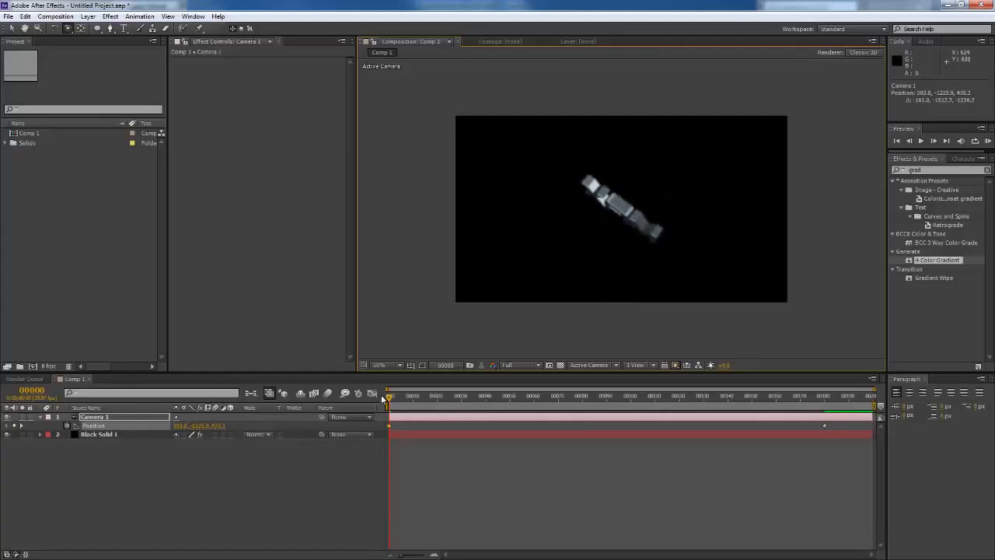
pyautogui.moveTo(391, 401); pyautogui.dragTo(229, 373)
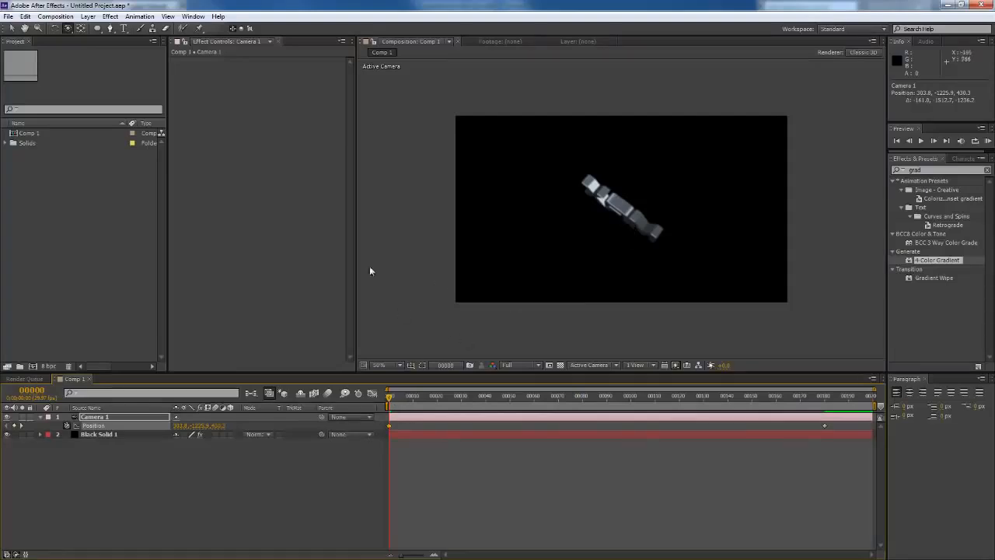
# Step: Enable Element's Animation Engine on Black Solid 1 and keyframe its Animation from 0% at frame 0 to 100% at frame 180
pyautogui.click(103, 434)
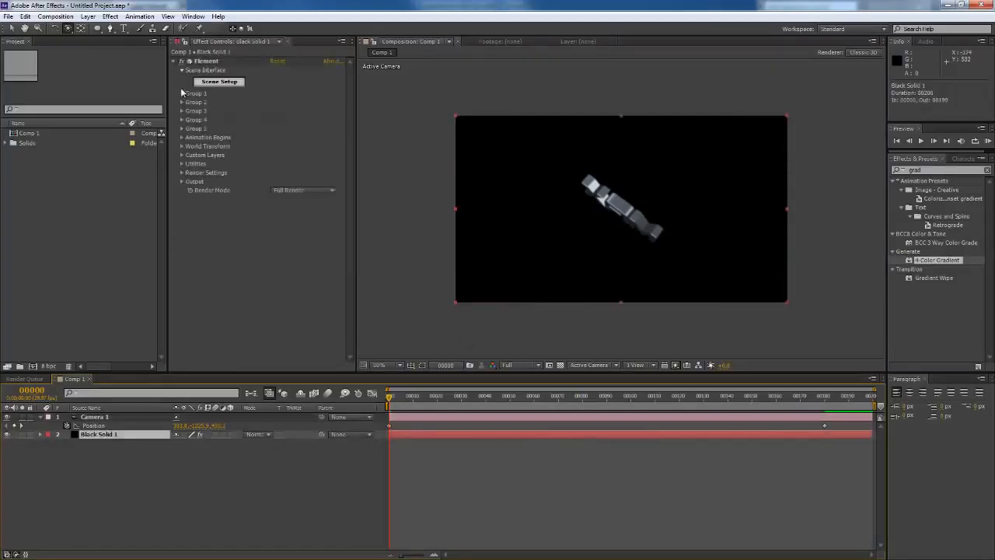
pyautogui.click(182, 138)
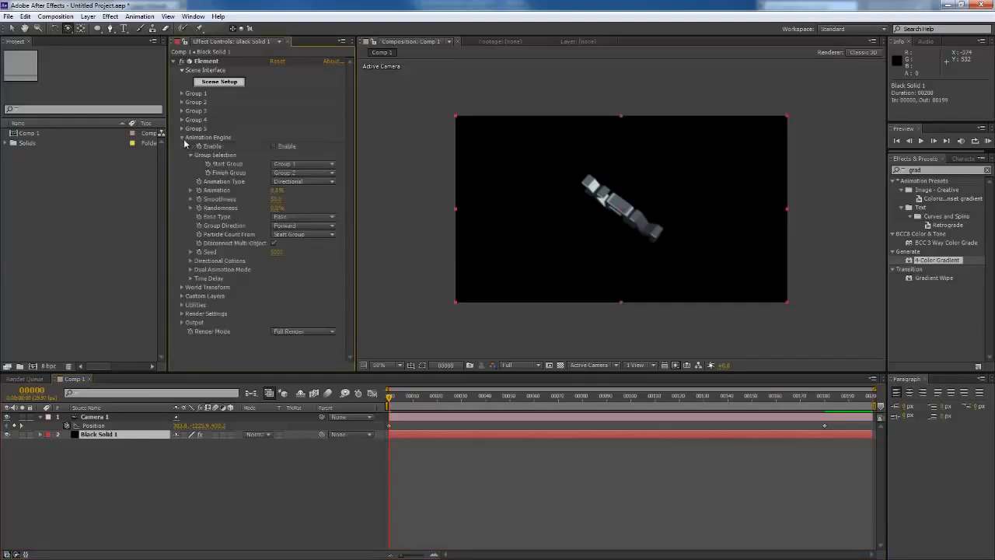
pyautogui.click(274, 147)
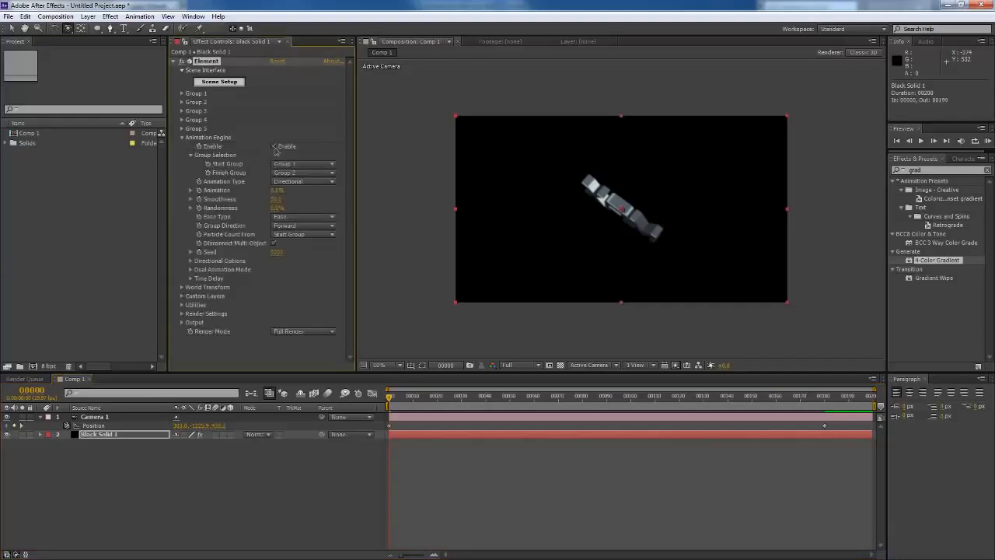
pyautogui.click(199, 190)
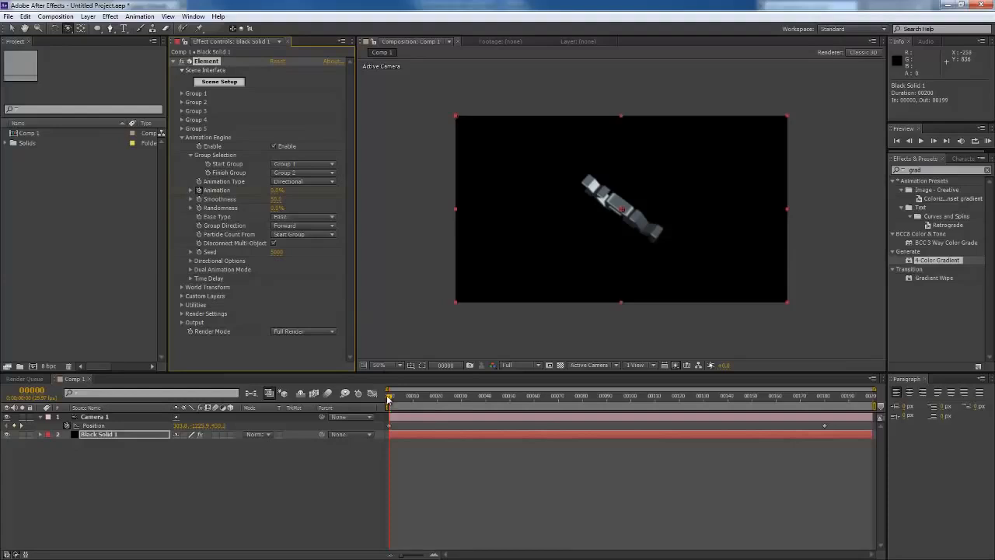
pyautogui.moveTo(388, 399); pyautogui.dragTo(824, 425)
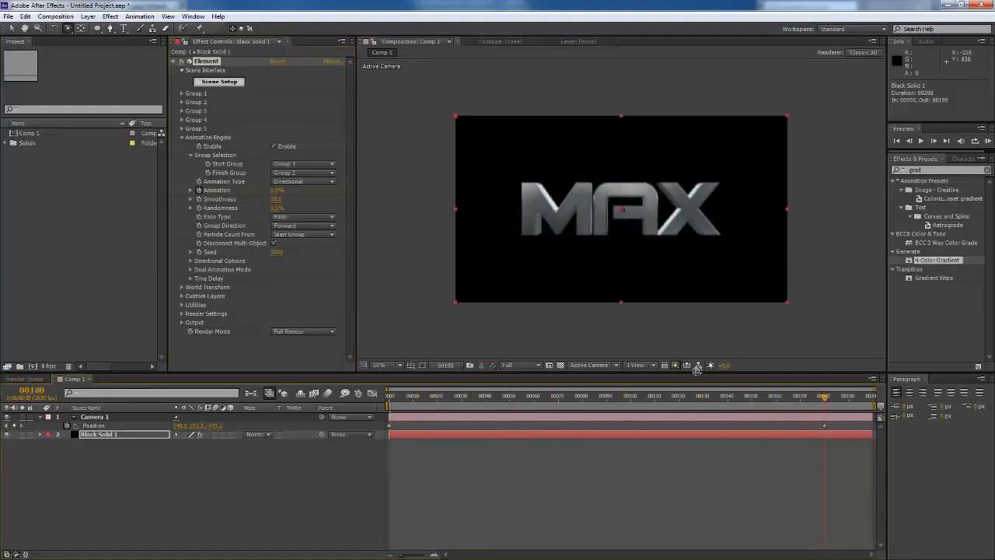
pyautogui.moveTo(276, 190); pyautogui.dragTo(440, 194)
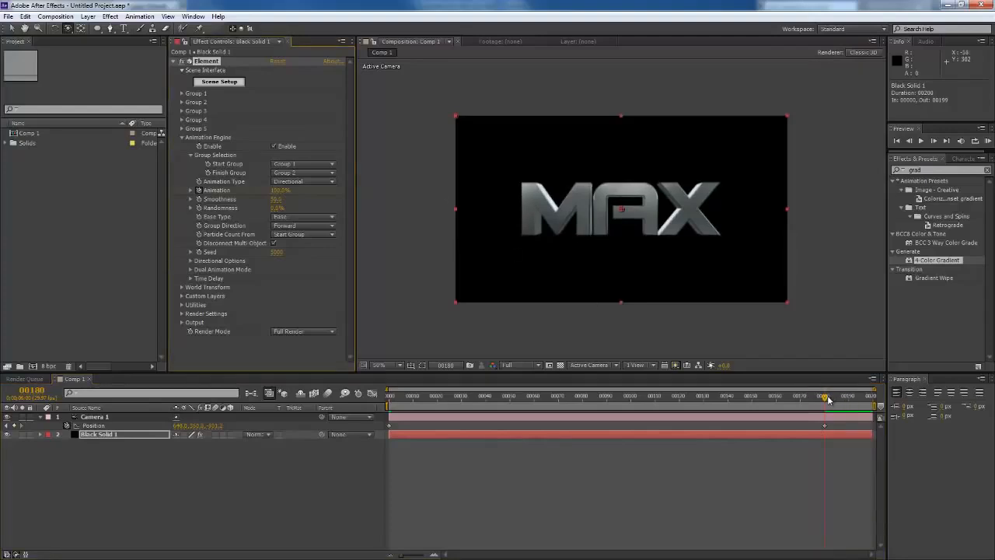
# Step: Return to frame 0 and set the Animation Engine's Randomness to 10%
pyautogui.moveTo(828, 400); pyautogui.dragTo(389, 398)
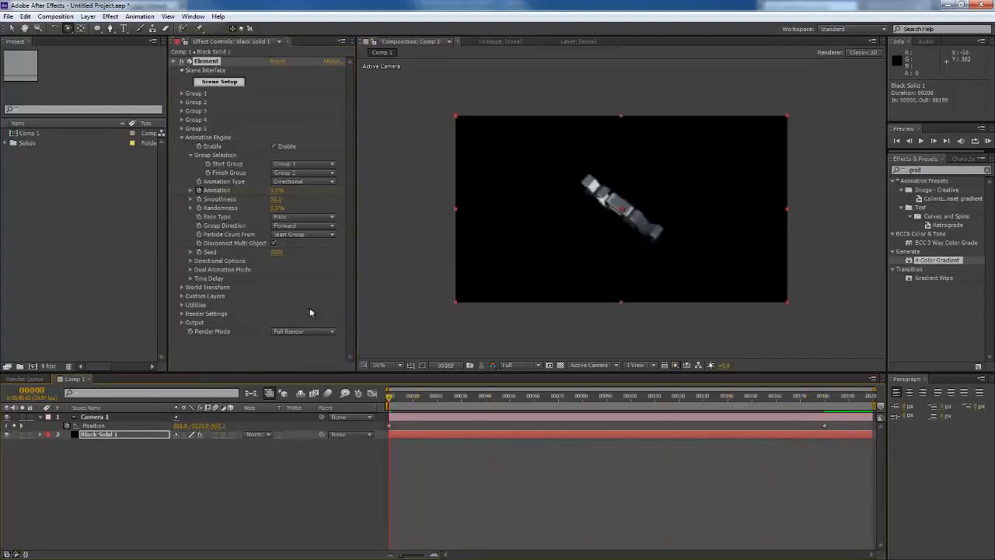
pyautogui.click(278, 207)
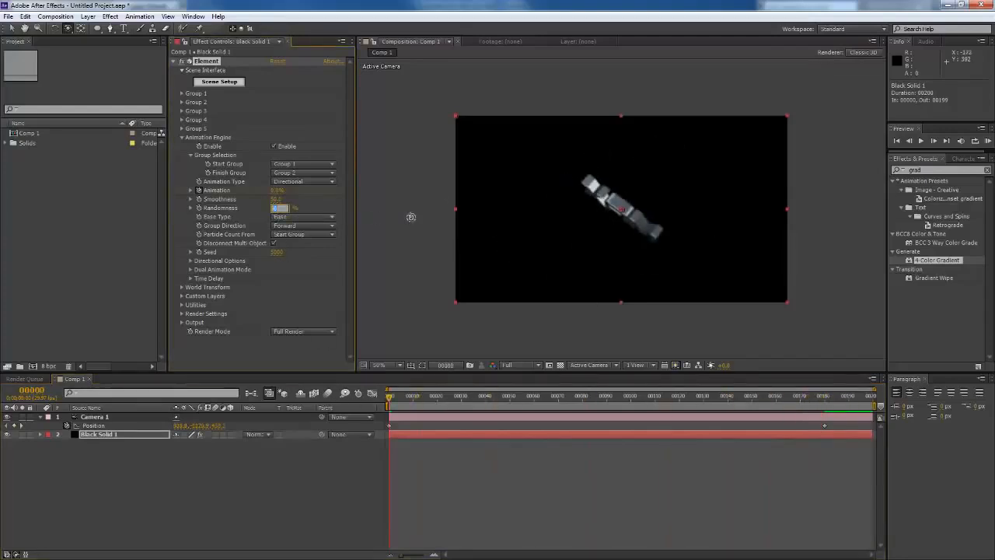
pyautogui.write('30')
pyautogui.press('Return')
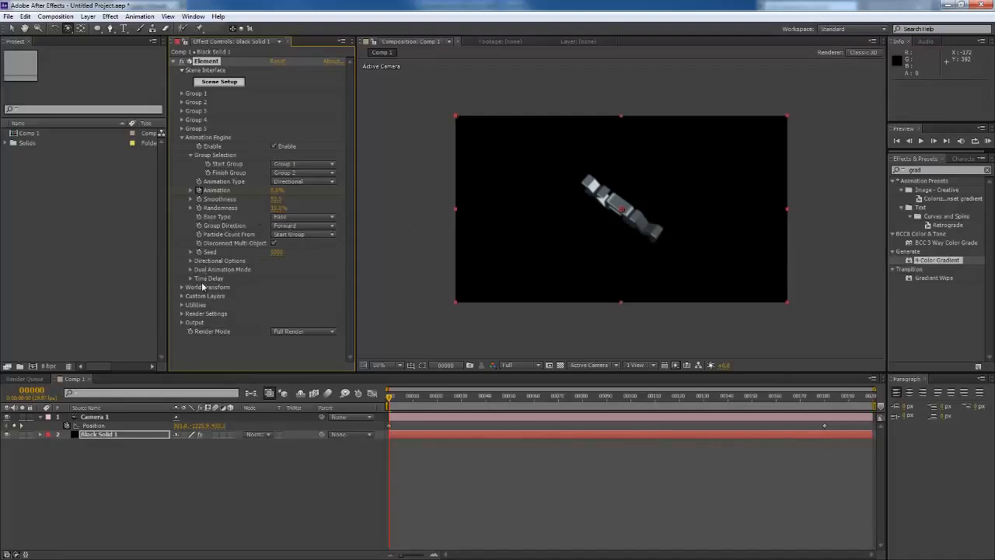
# Step: Change the Animation Engine's Animation Type from Directional to Radial
pyautogui.click(191, 261)
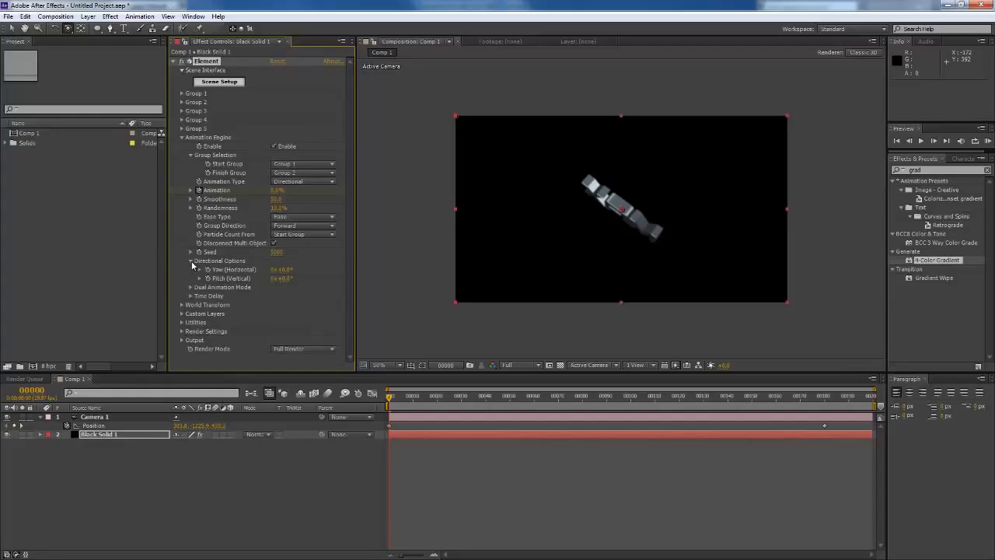
pyautogui.click(192, 260)
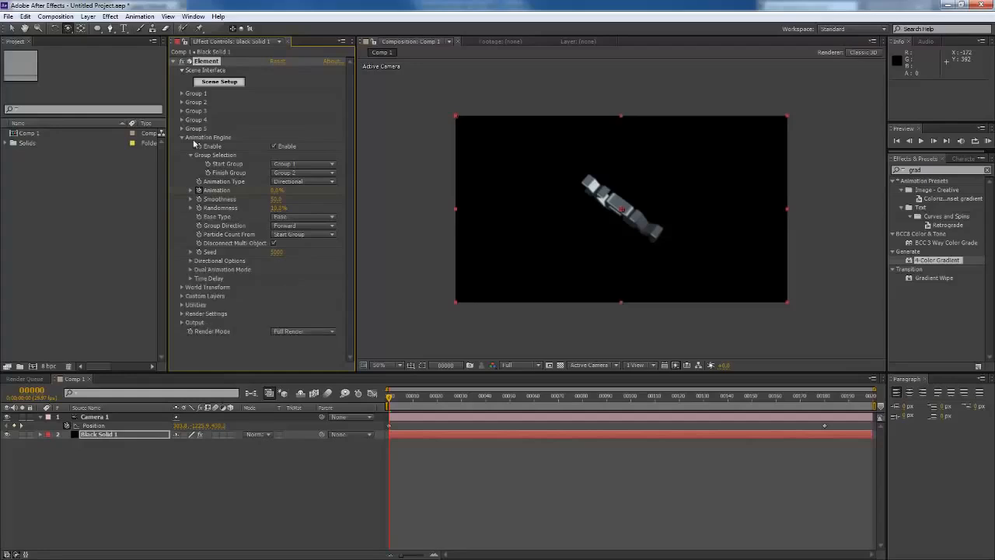
pyautogui.click(183, 137)
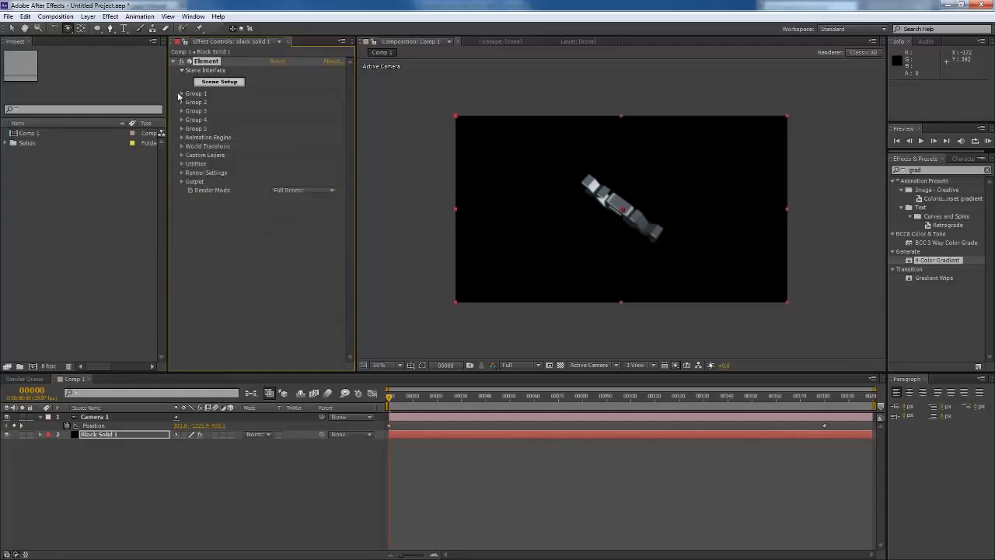
pyautogui.click(183, 137)
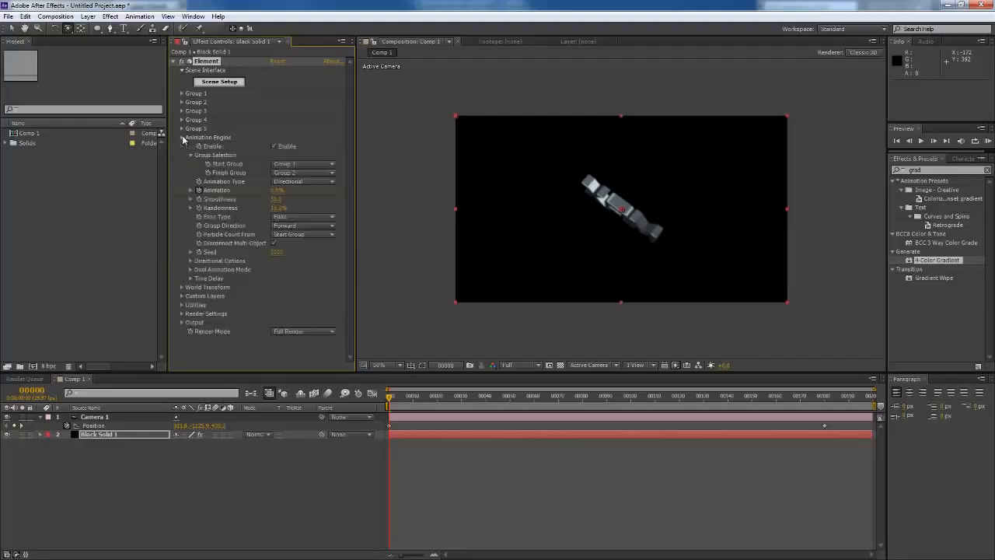
pyautogui.click(313, 182)
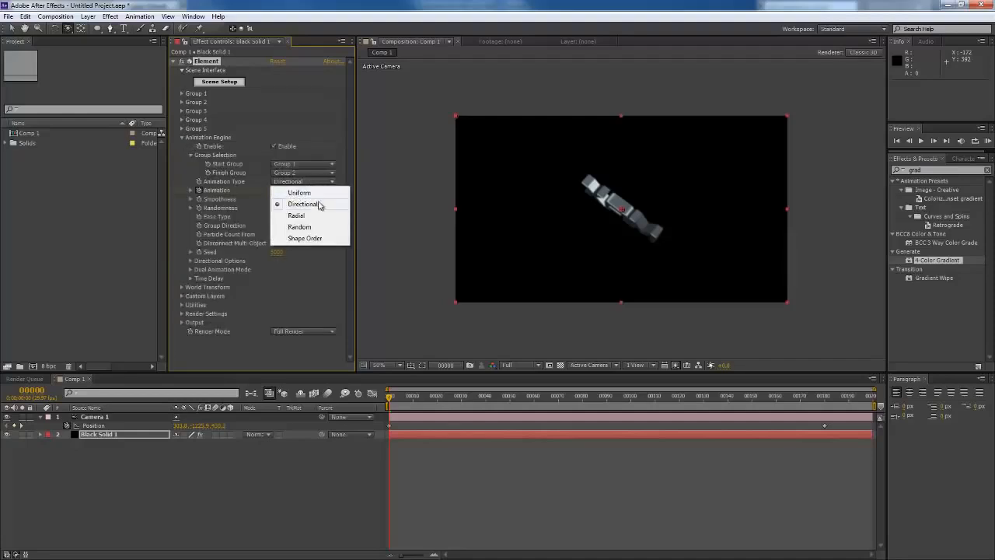
pyautogui.click(299, 217)
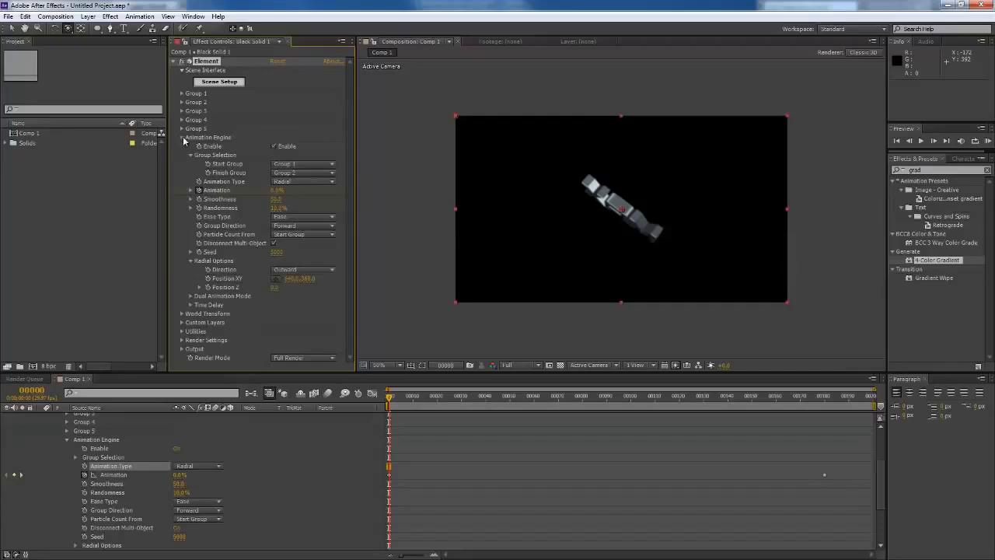
pyautogui.click(184, 139)
# Step: Enable Multi-Object in Group 1's Particle Look settings
pyautogui.click(182, 94)
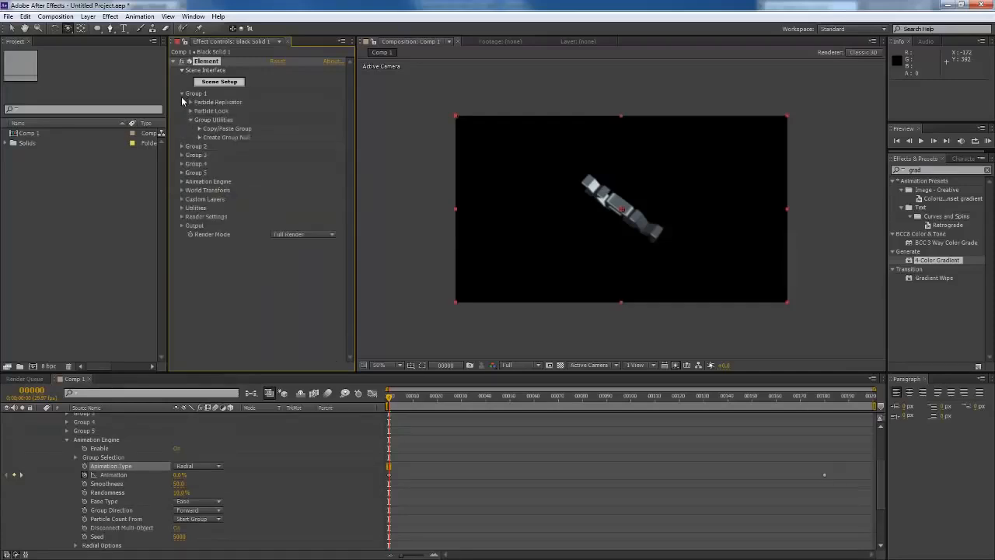
pyautogui.click(191, 111)
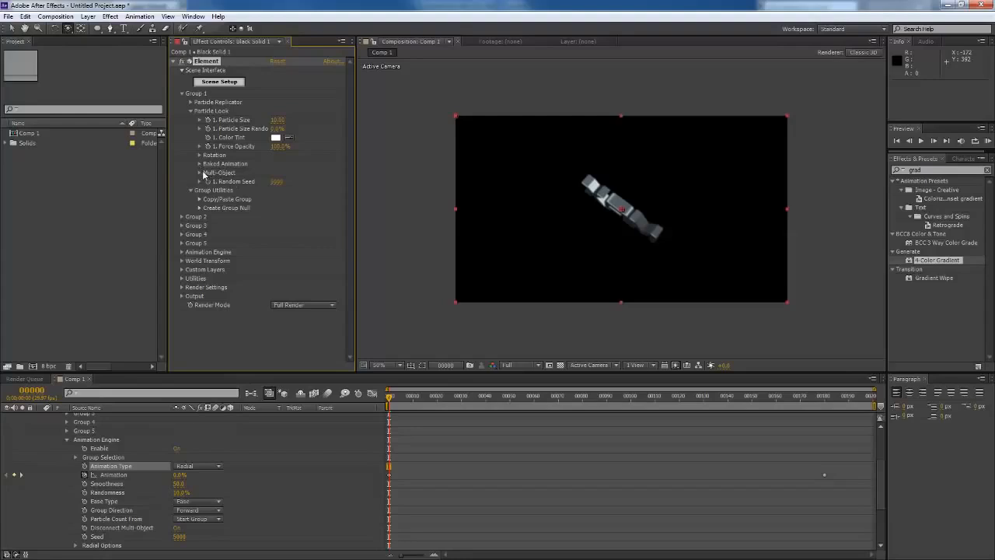
pyautogui.click(200, 173)
pyautogui.click(273, 181)
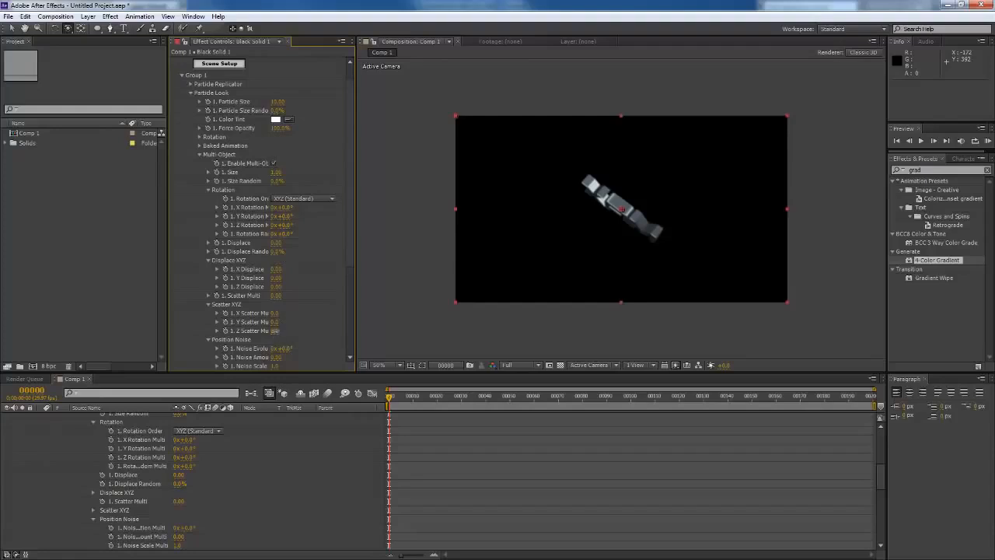
# Step: Try raising Group 1's Z and Y Scatter Multi values to spread the text fragments apart
pyautogui.moveTo(273, 331); pyautogui.dragTo(724, 322)
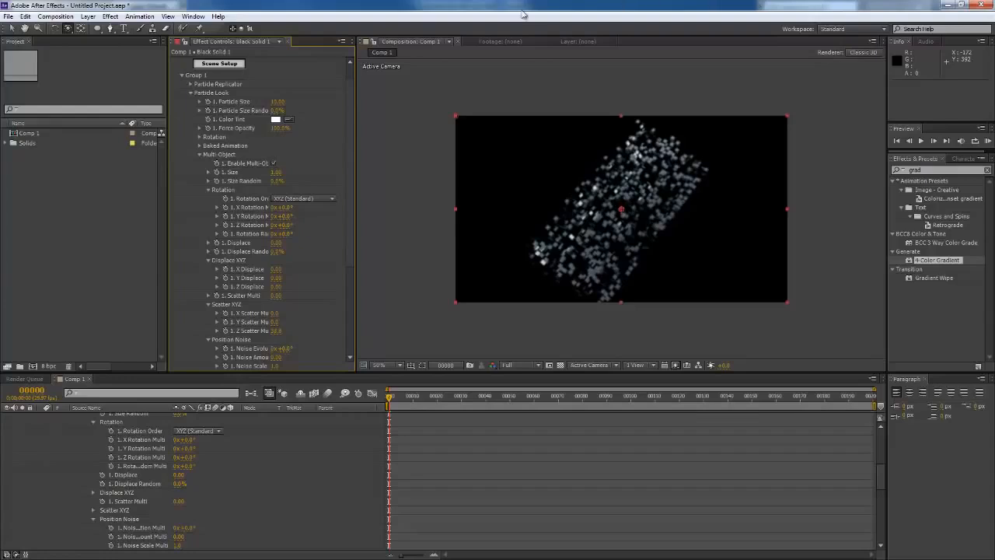
pyautogui.moveTo(276, 331); pyautogui.dragTo(994, 171)
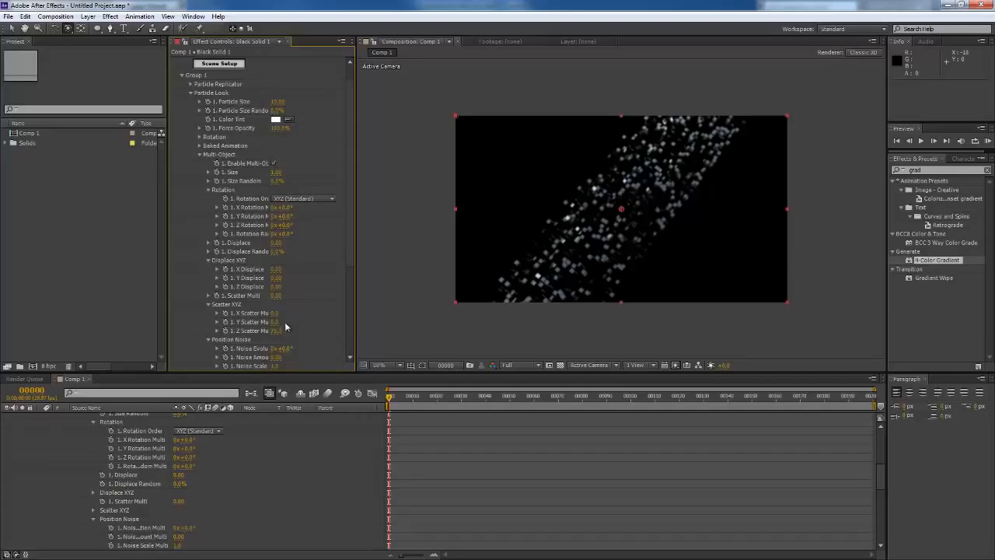
pyautogui.moveTo(277, 331); pyautogui.dragTo(464, 328)
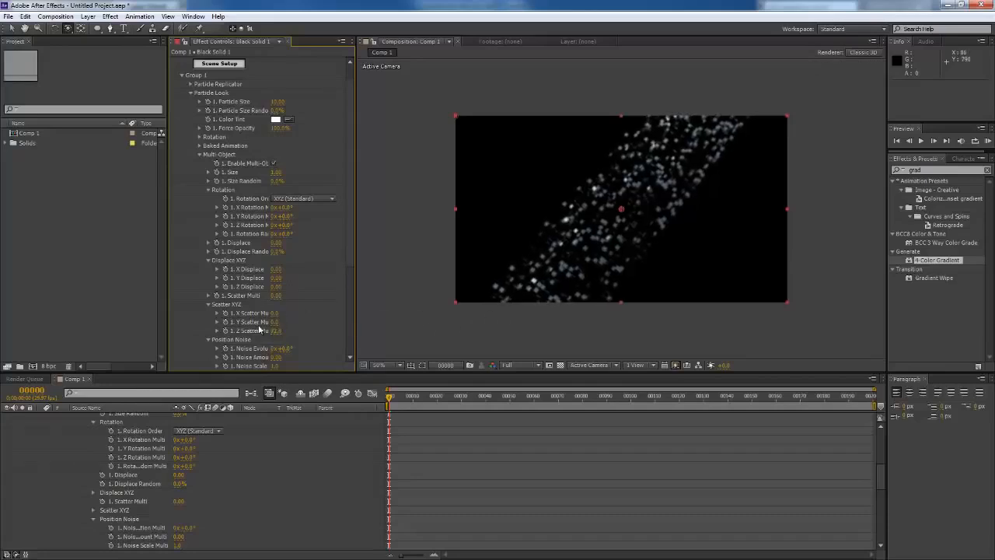
pyautogui.moveTo(277, 321); pyautogui.dragTo(983, 196)
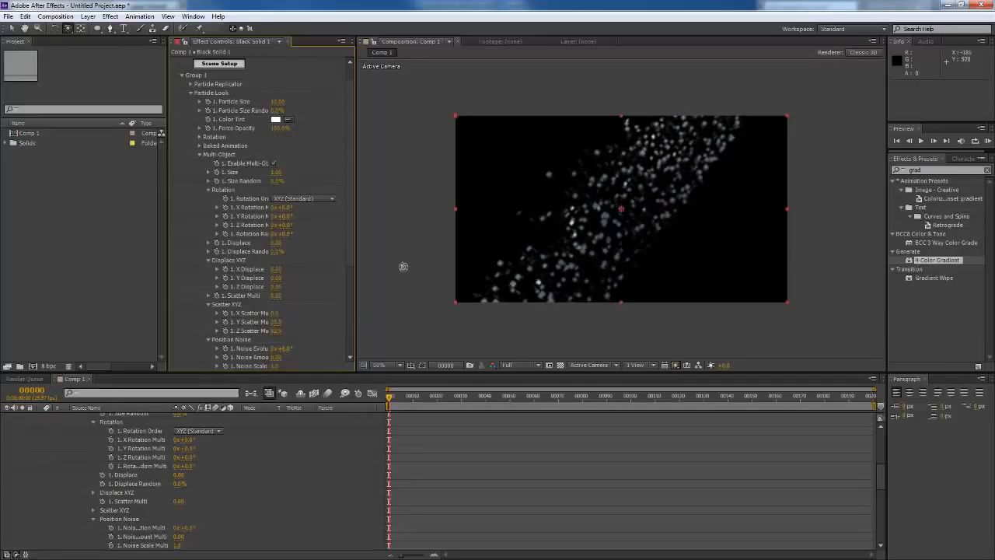
# Step: Set Group 1's X, Y and Z Scatter Multi values to 80 each
pyautogui.click(275, 313)
pyautogui.press('Tab')
pyautogui.write('80')
pyautogui.press('Tab')
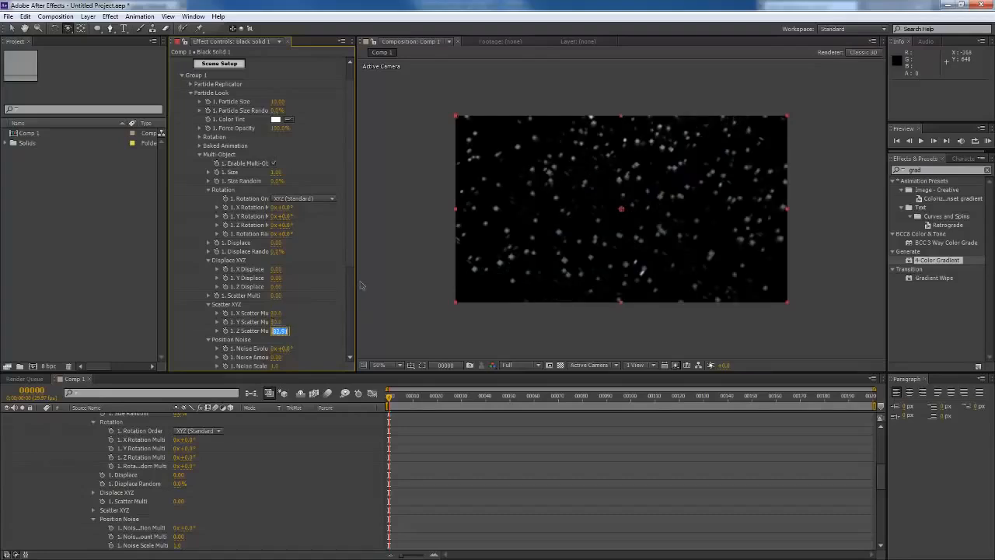
pyautogui.write('80')
pyautogui.press('Tab')
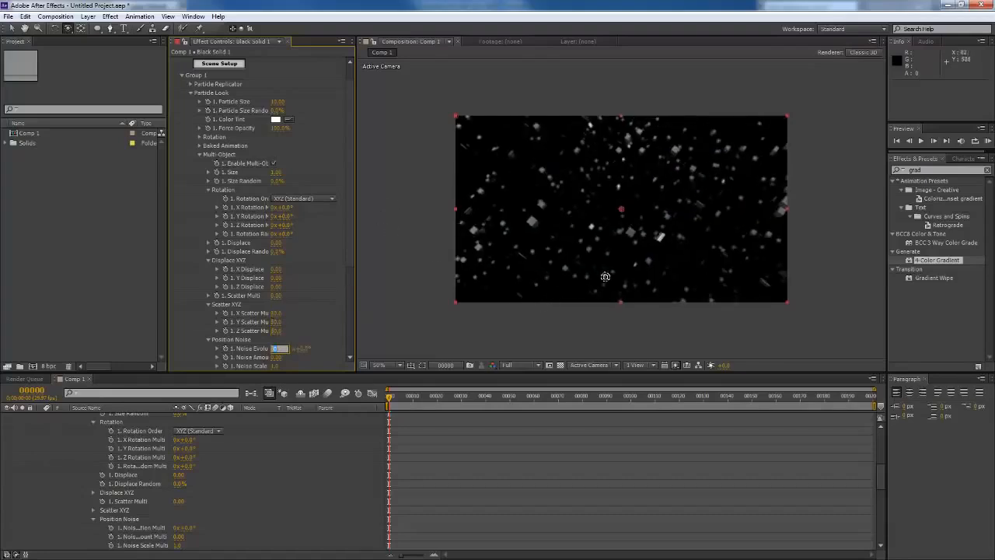
# Step: Try a value of 40 for Group 1's X, Y and Z Displace
pyautogui.click(275, 269)
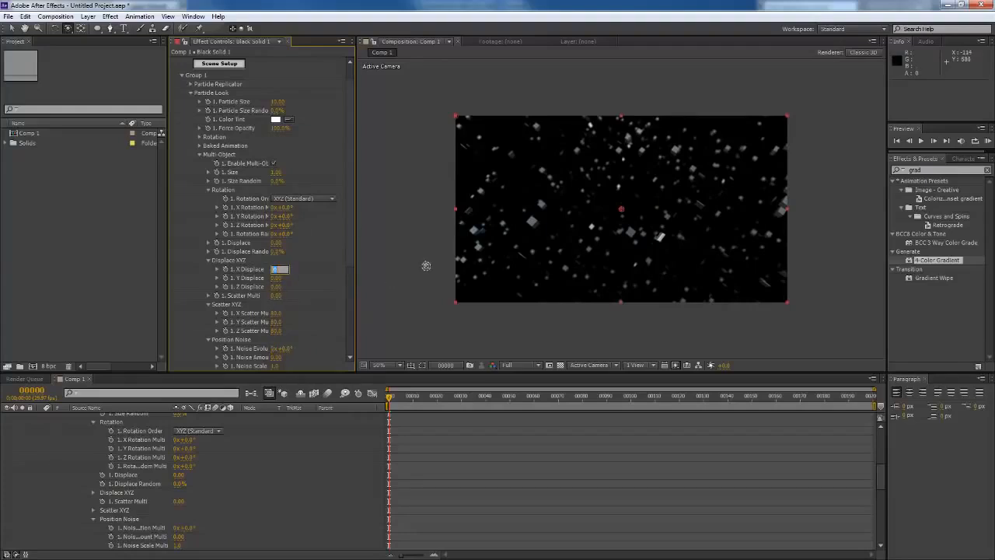
pyautogui.write('40')
pyautogui.press('Tab')
pyautogui.write('40')
pyautogui.press('Tab')
pyautogui.write('40')
pyautogui.press('Tab')
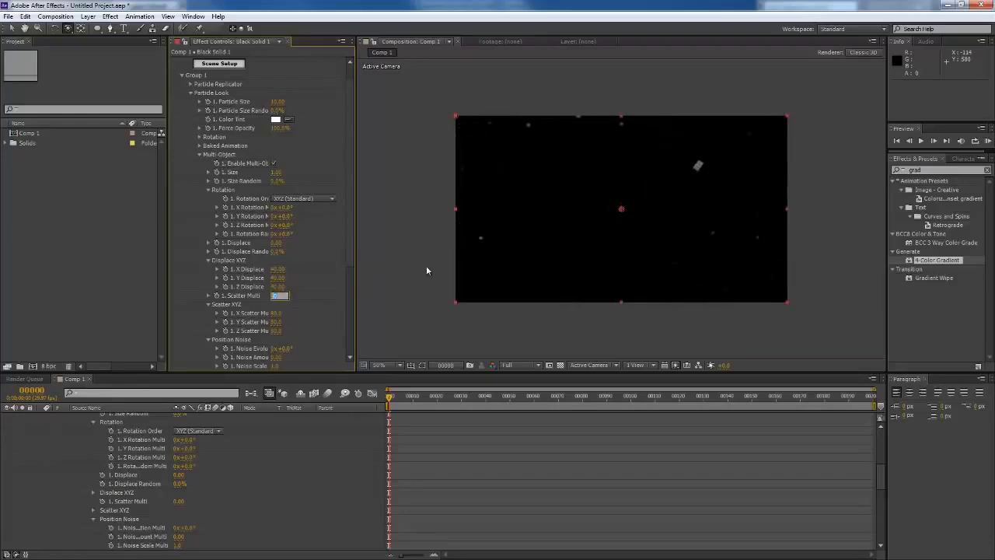
# Step: Set Group 1's X, Y and Z Displace values to 25 each
pyautogui.click(276, 269)
pyautogui.press('Tab')
pyautogui.write('25')
pyautogui.press('Tab')
pyautogui.write('25')
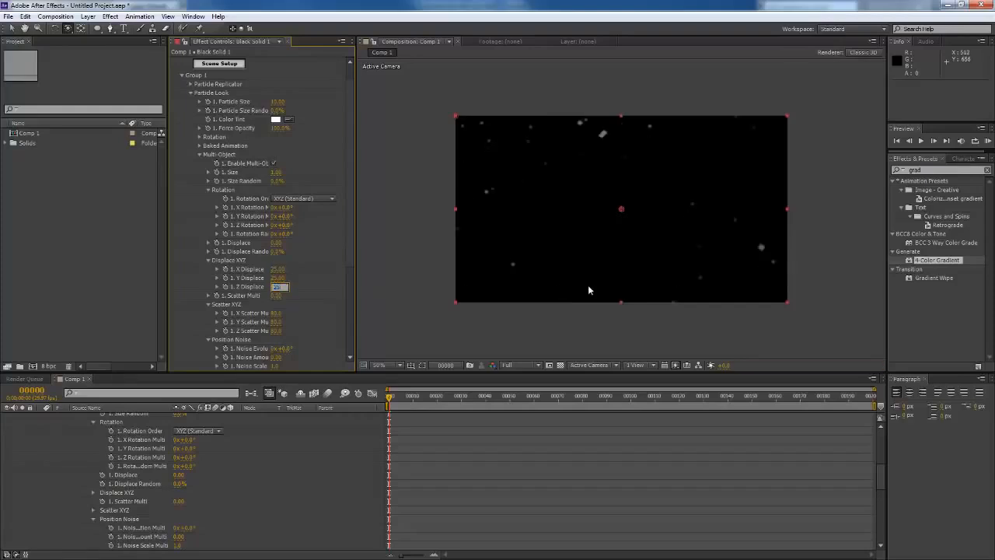
pyautogui.press('Tab')
# Step: Try an overall Scatter Multi of 10 for Group 1 and return it to 0
pyautogui.write('10')
pyautogui.press('Return')
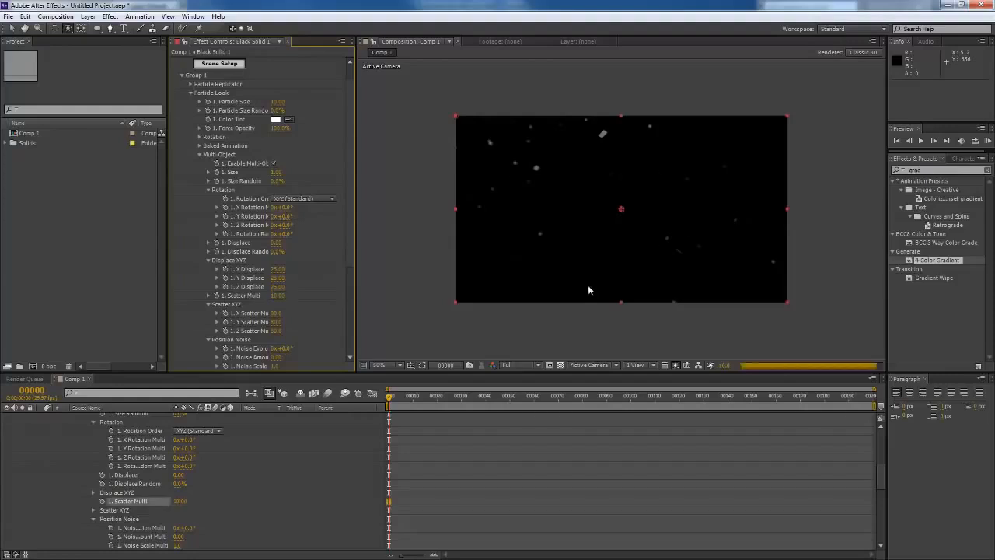
pyautogui.click(278, 295)
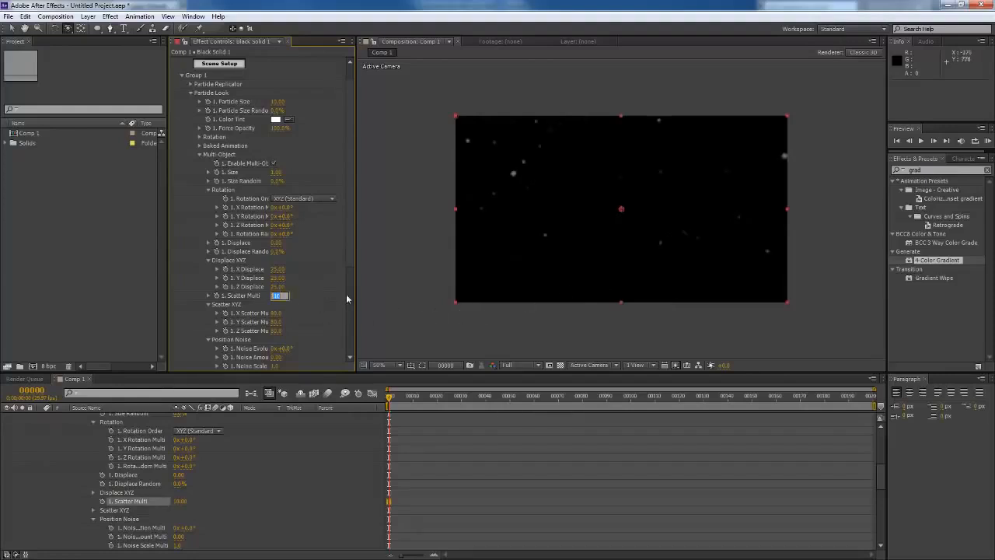
pyautogui.write('0')
pyautogui.press('Return')
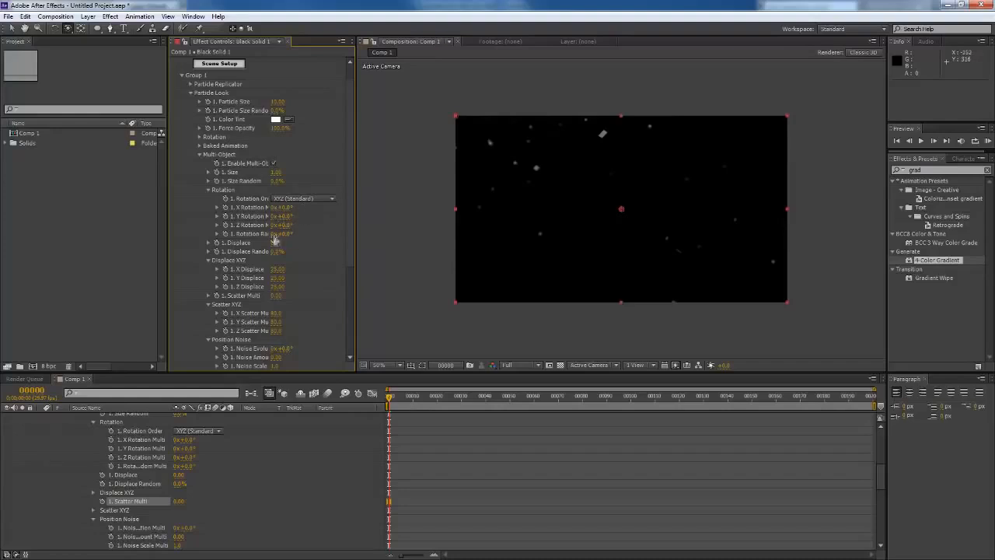
# Step: Set Group 1's multi-object Rotation Random to about 2x+194° and preview the animation, ending at frame 187
pyautogui.moveTo(304, 233); pyautogui.dragTo(761, 233)
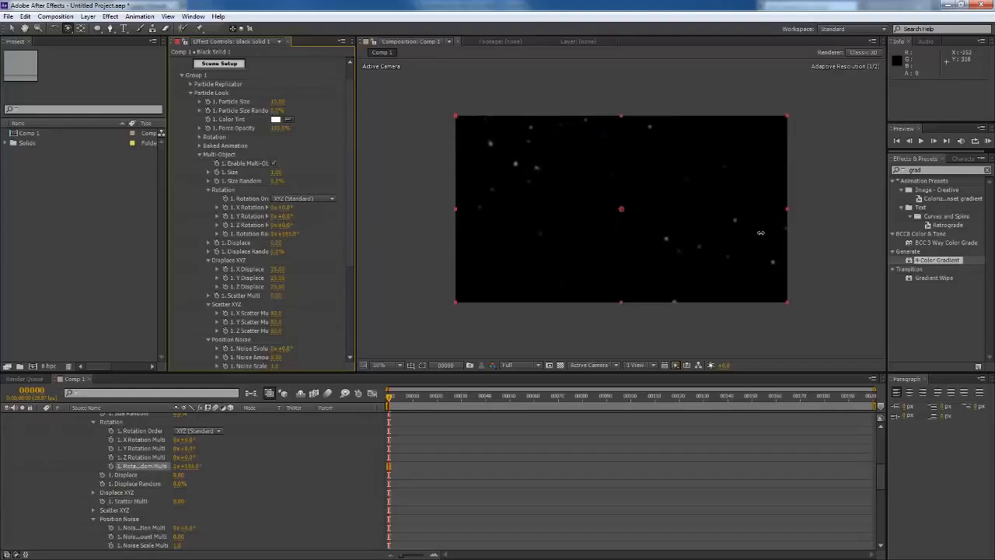
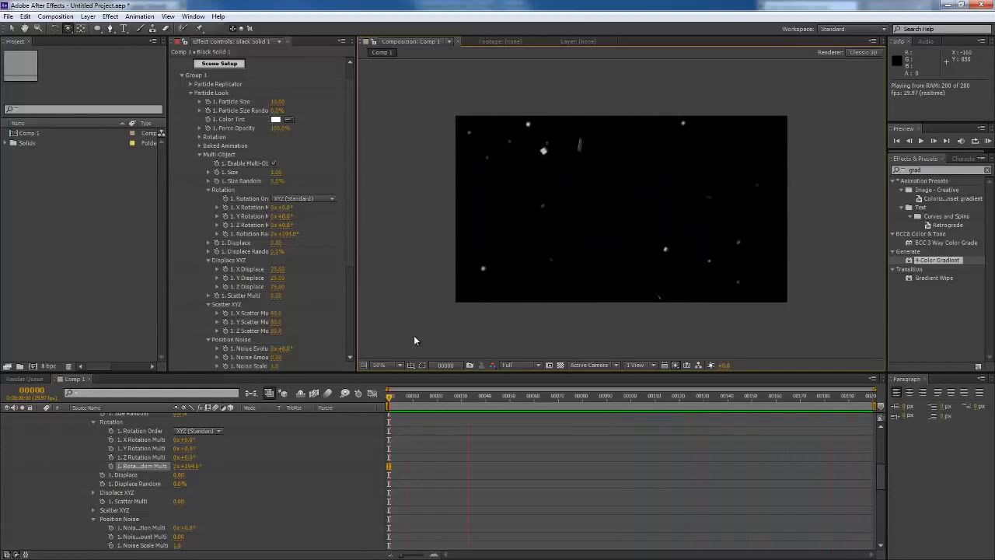
pyautogui.press('space')
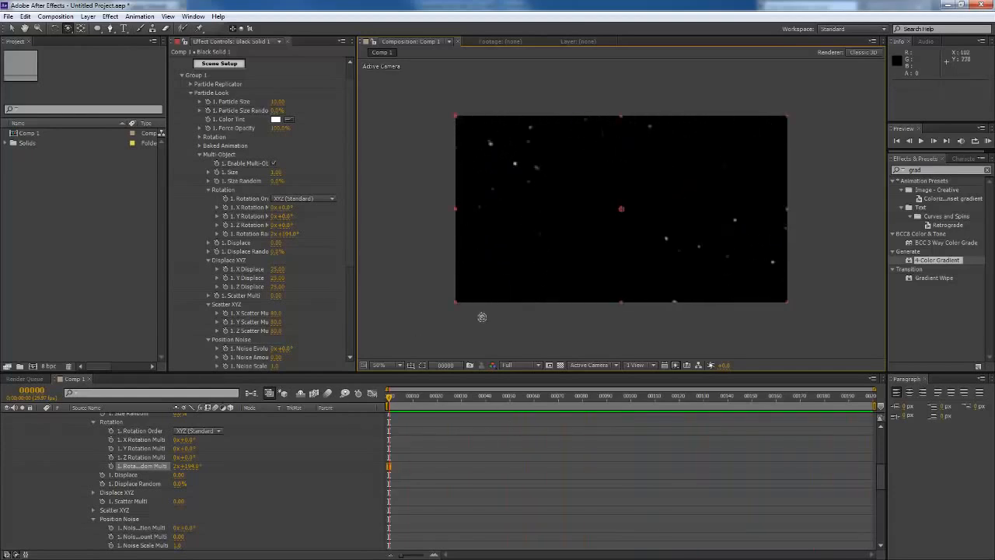
pyautogui.moveTo(391, 395); pyautogui.dragTo(841, 367)
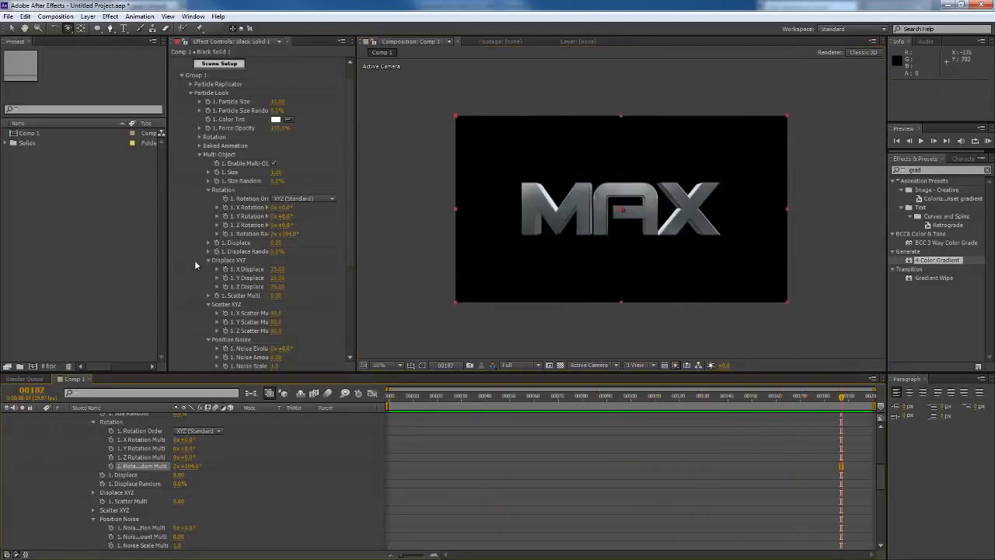
pyautogui.scroll(10, 117, 451)
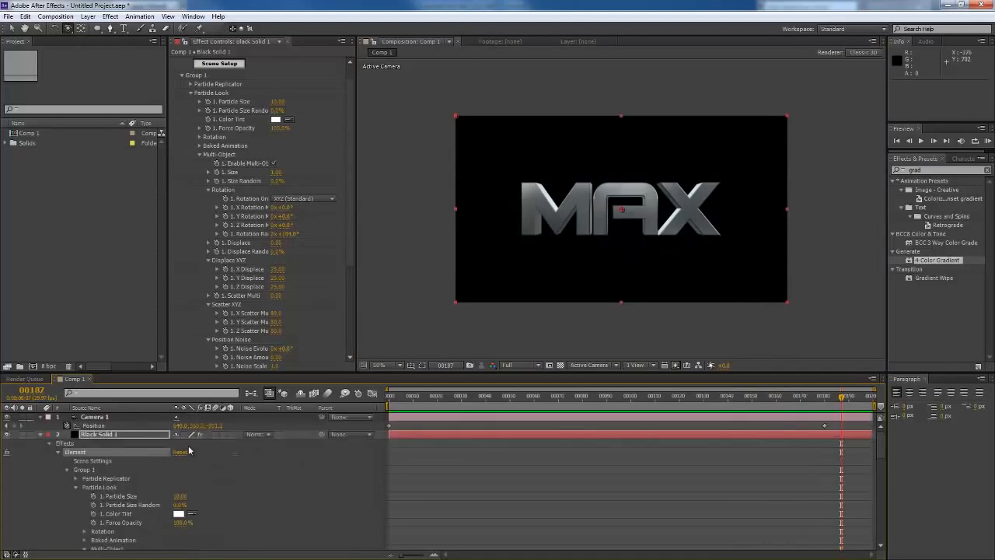
# Step: Enable motion blur for the Black Solid 1 layer and for the whole composition
pyautogui.scroll(-3, 282, 321)
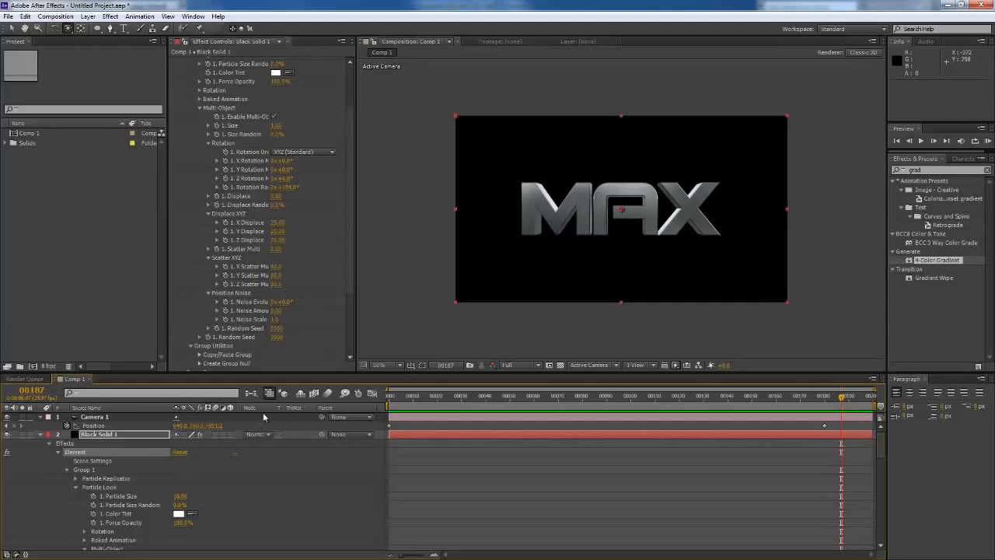
pyautogui.click(212, 436)
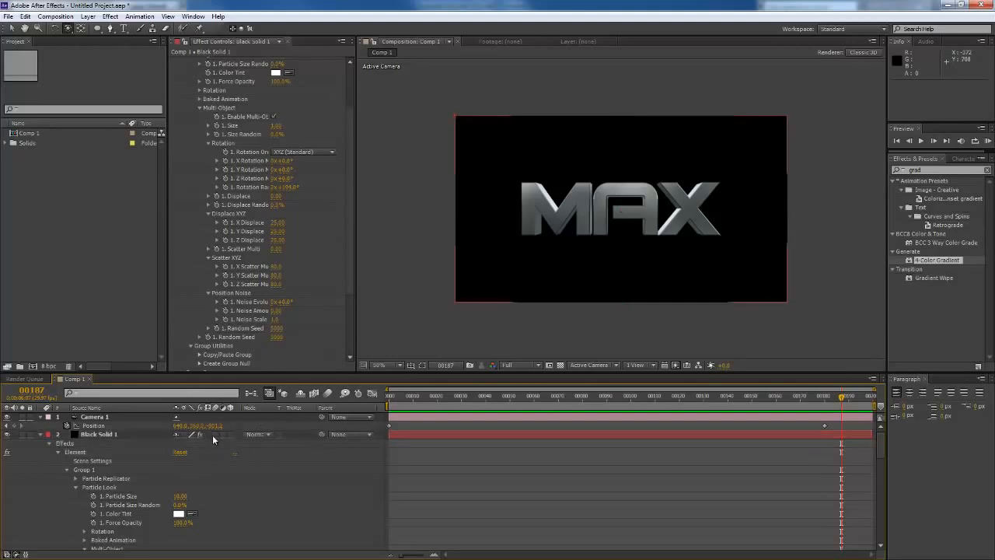
pyautogui.click(328, 393)
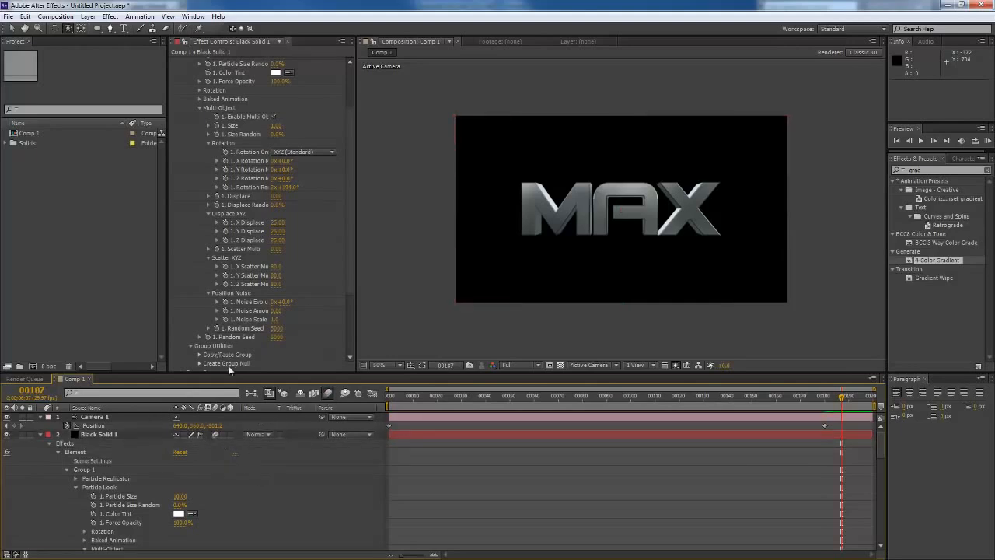
# Step: Try the Cinema preset as the added lighting in Element's render settings
pyautogui.scroll(-3, 230, 359)
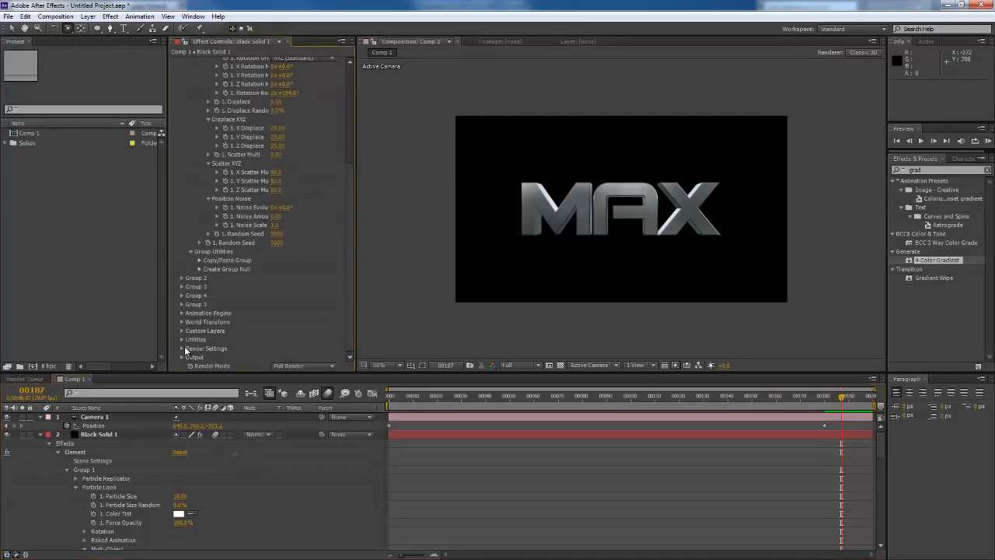
pyautogui.click(182, 348)
pyautogui.scroll(-3, 222, 326)
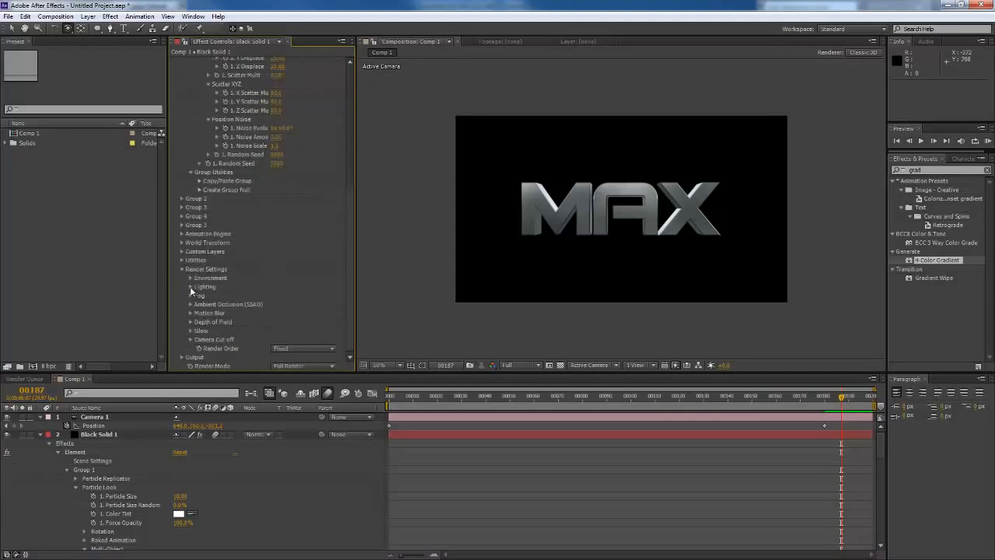
pyautogui.click(190, 287)
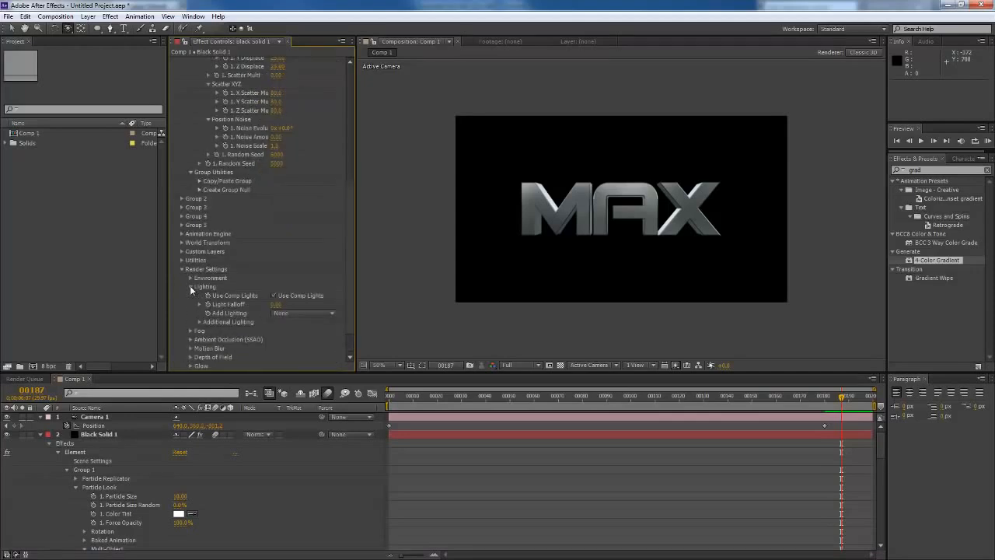
pyautogui.click(303, 313)
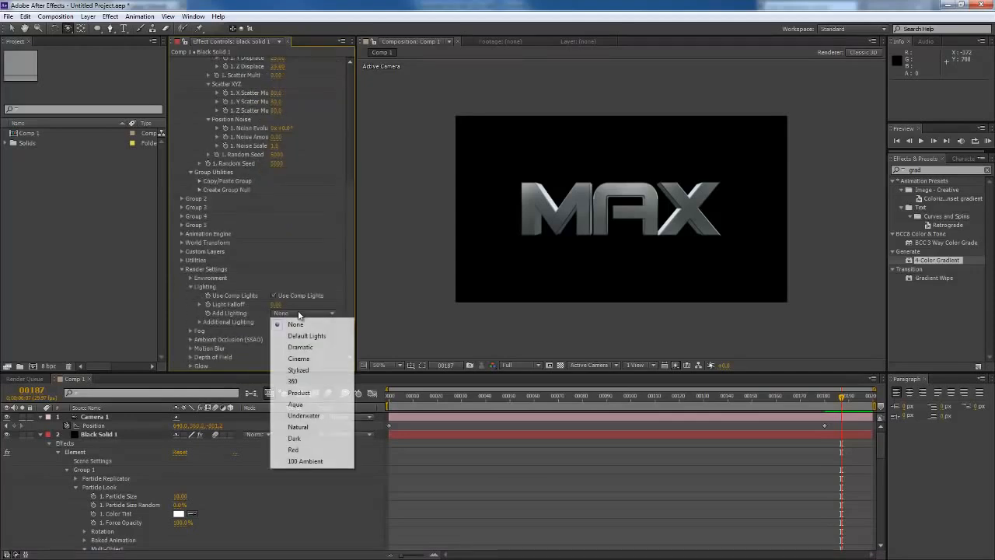
pyautogui.click(299, 359)
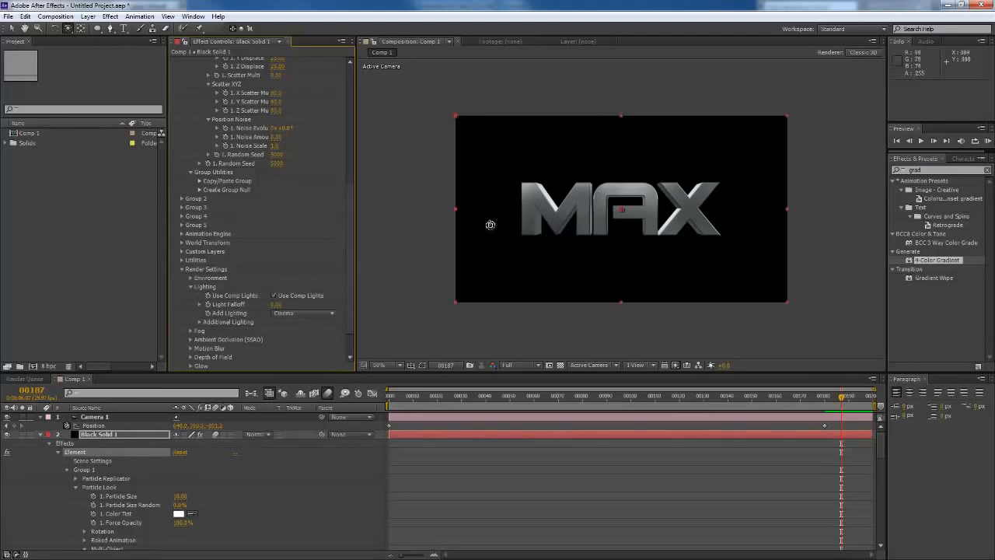
# Step: Try the Natural and Red presets for Element's added lighting
pyautogui.click(296, 313)
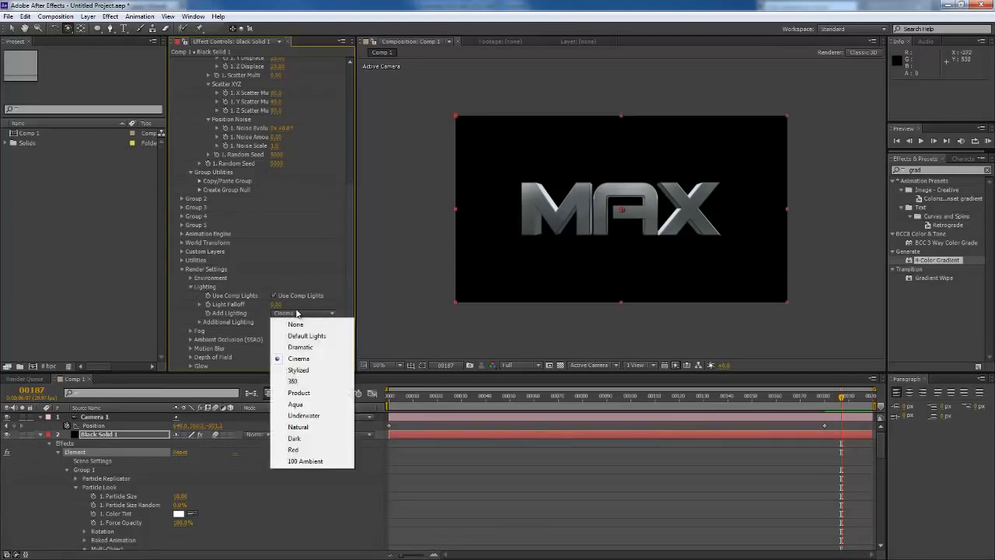
pyautogui.click(299, 427)
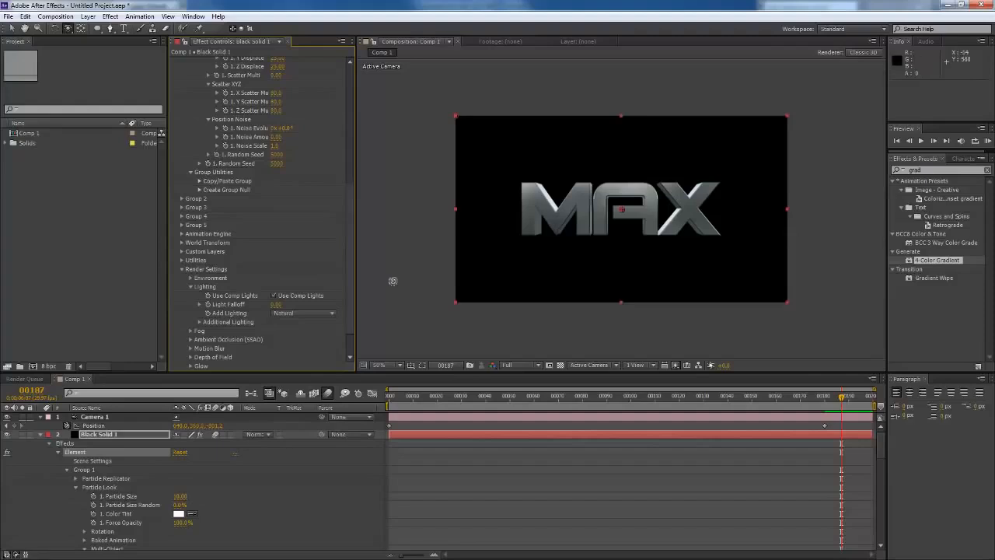
pyautogui.click(301, 312)
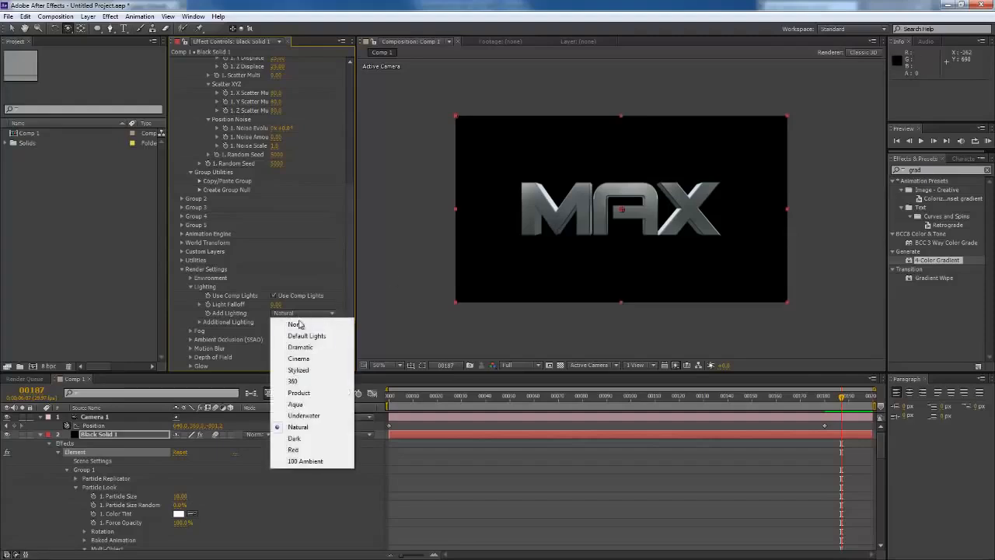
pyautogui.click(293, 449)
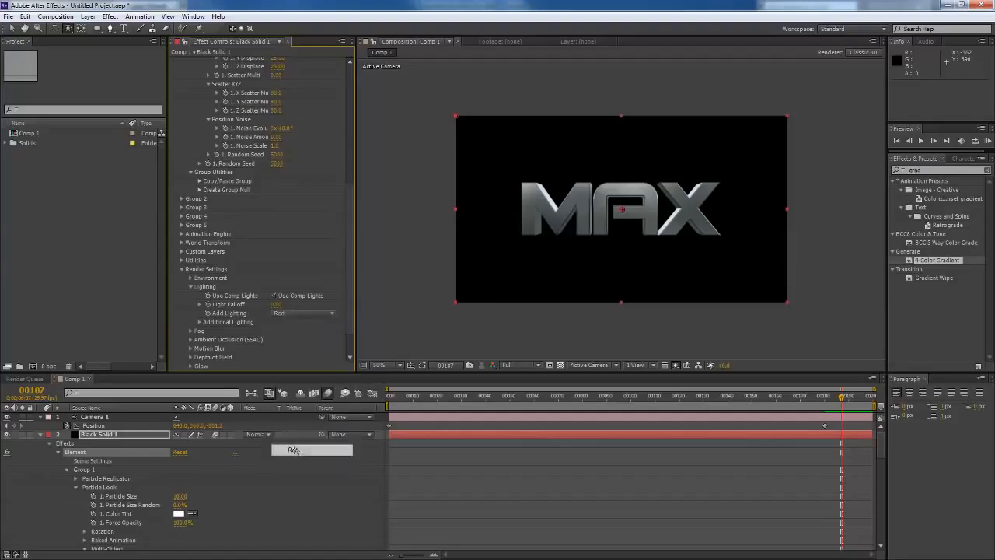
pyautogui.click(293, 313)
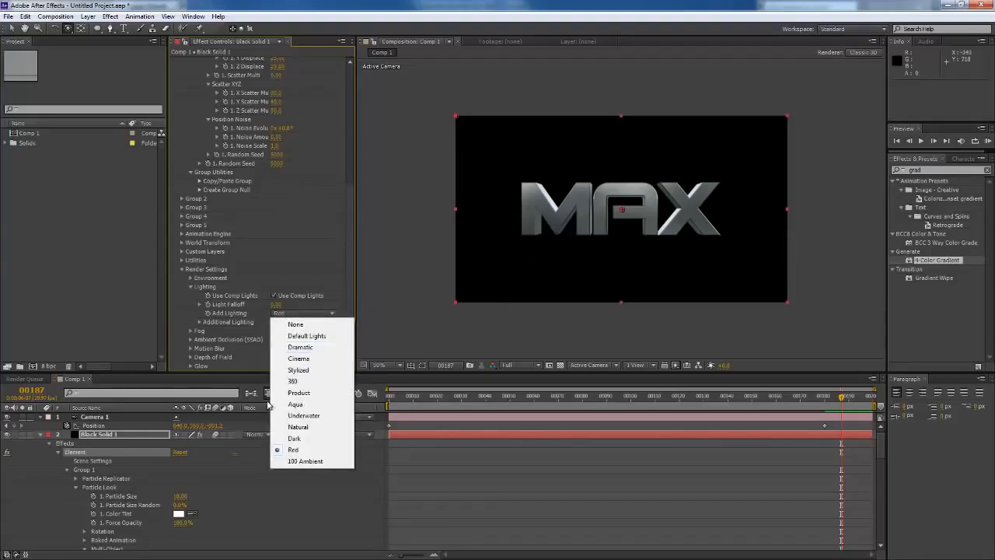
pyautogui.click(224, 281)
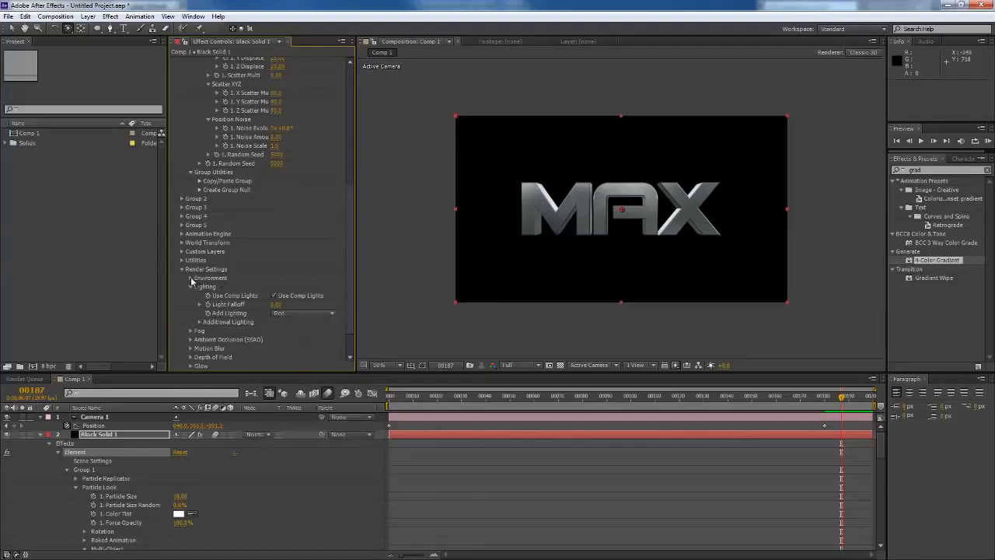
# Step: Check which layers are offered for Element's environment override
pyautogui.click(190, 277)
pyautogui.click(301, 288)
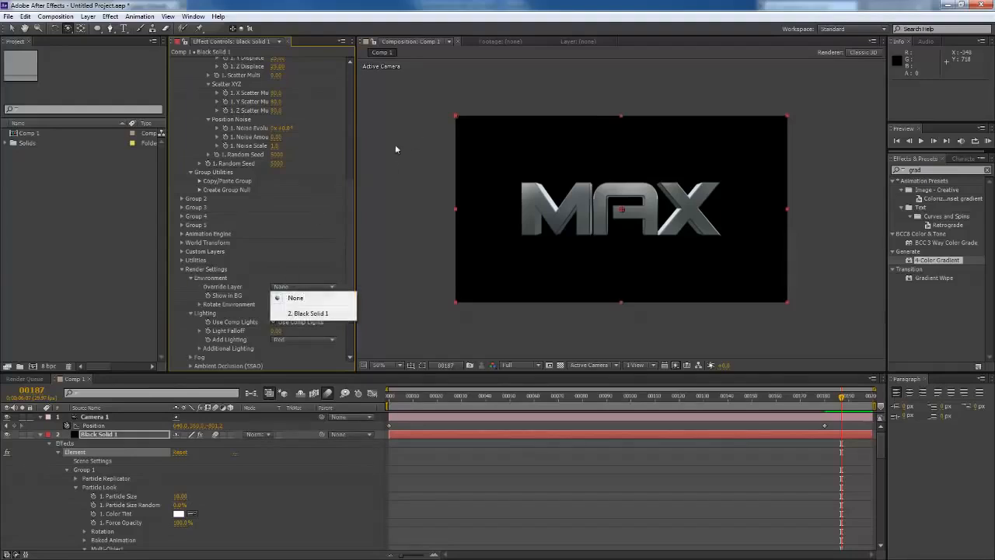
pyautogui.moveTo(351, 185); pyautogui.dragTo(313, 72)
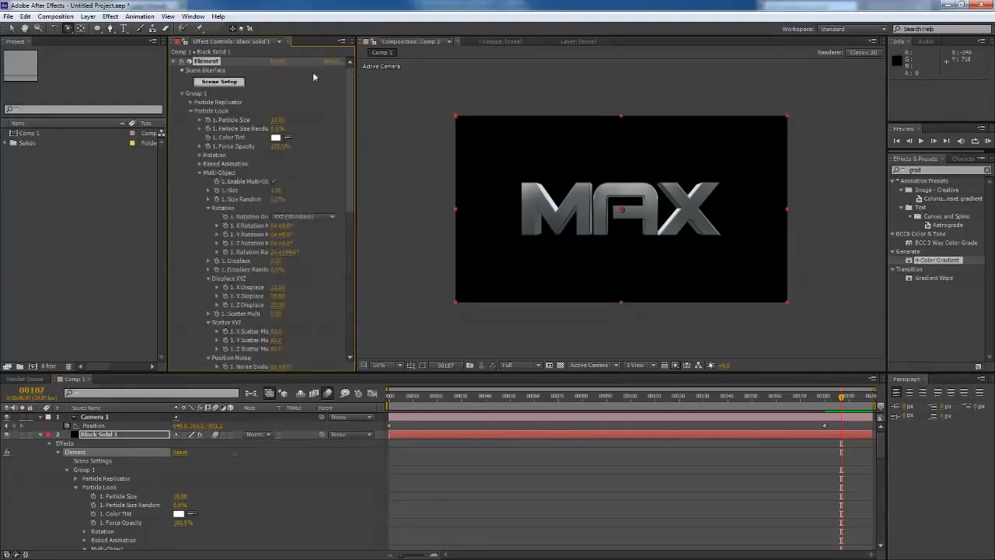
# Step: Preview the MAX model in Element's Scene Setup under the Cinema and Stylized lights from another angle, and return to the composition
pyautogui.click(224, 83)
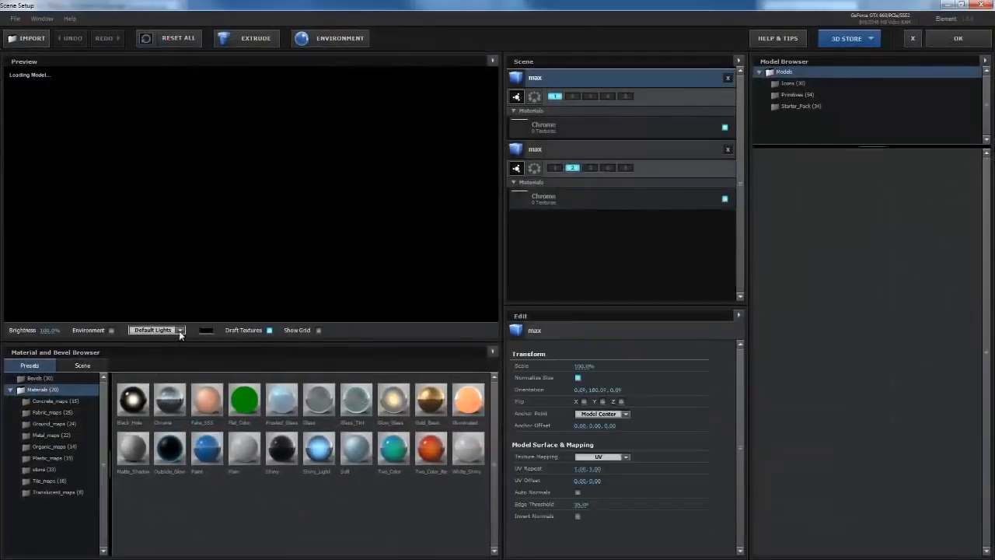
pyautogui.click(178, 330)
pyautogui.click(158, 356)
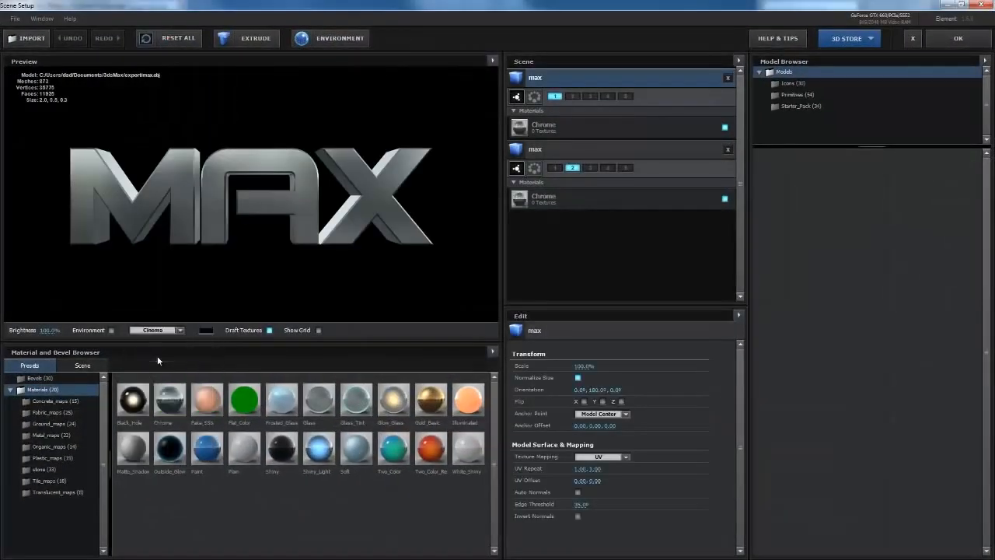
pyautogui.click(171, 332)
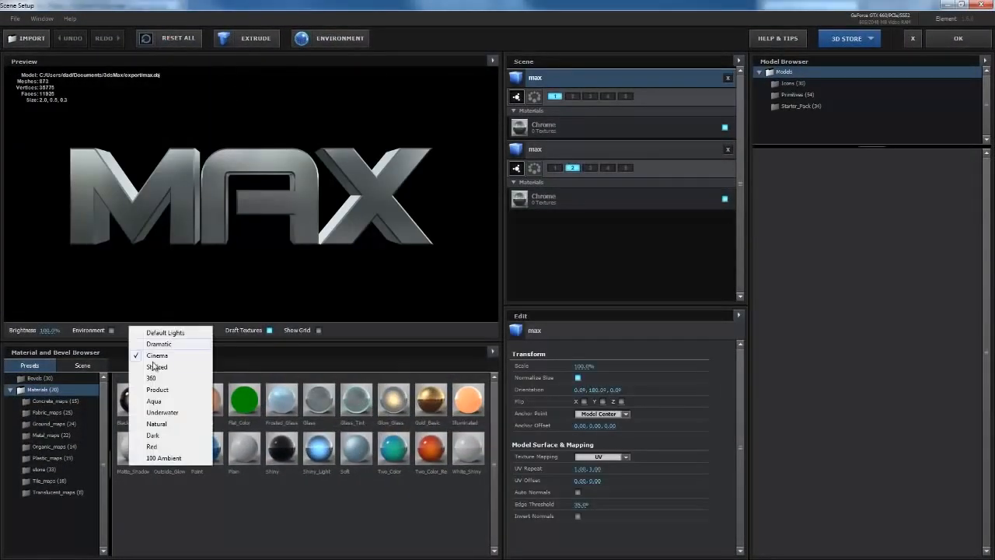
pyautogui.click(163, 368)
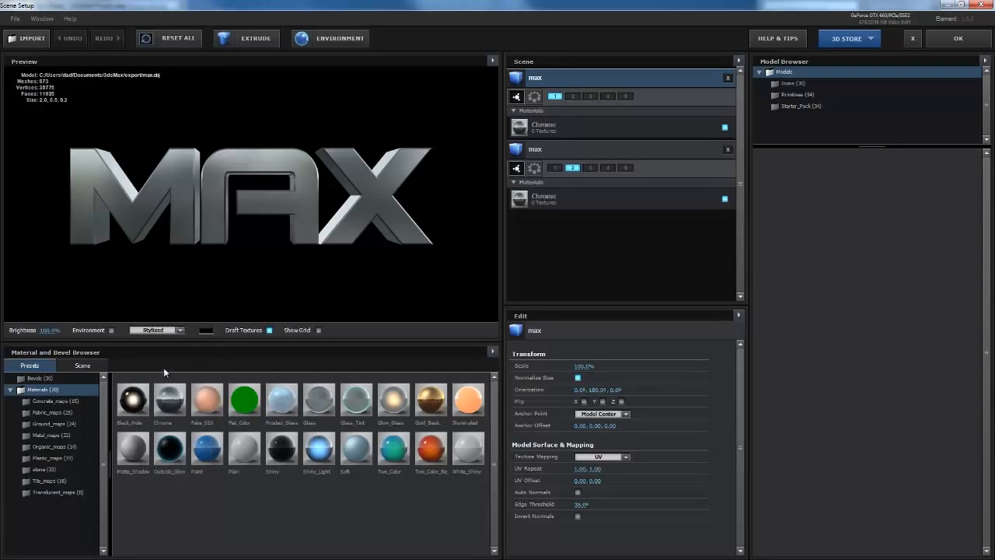
pyautogui.moveTo(264, 171); pyautogui.dragTo(119, 170)
pyautogui.click(954, 40)
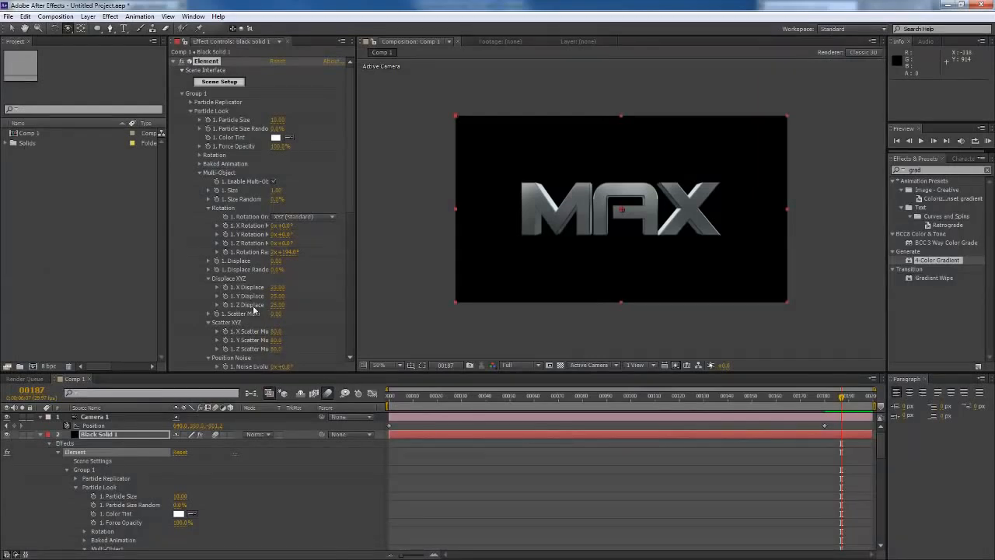
# Step: Set the added lighting in Element's render settings to Cinema
pyautogui.scroll(-5, 306, 295)
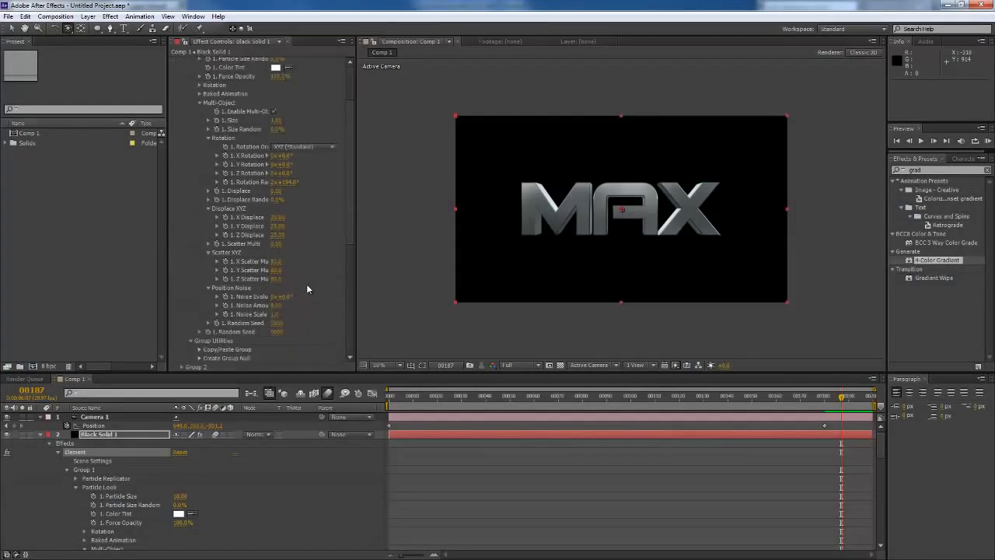
pyautogui.scroll(-6, 238, 330)
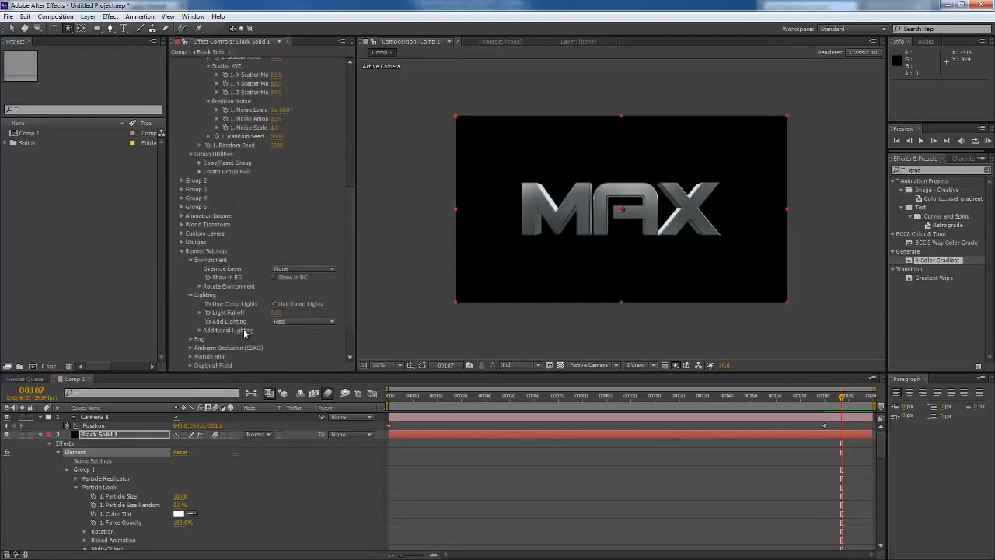
pyautogui.click(296, 269)
pyautogui.click(173, 285)
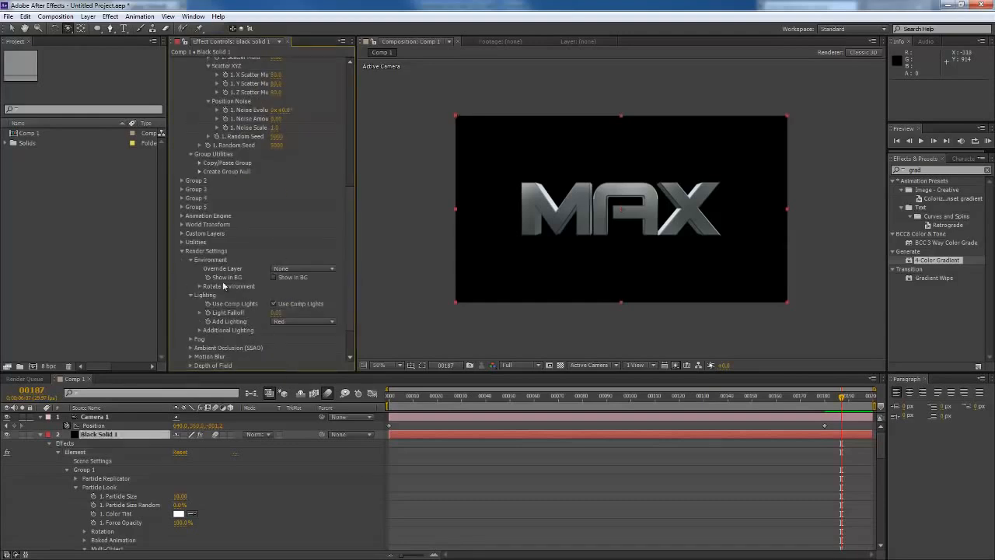
pyautogui.click(280, 321)
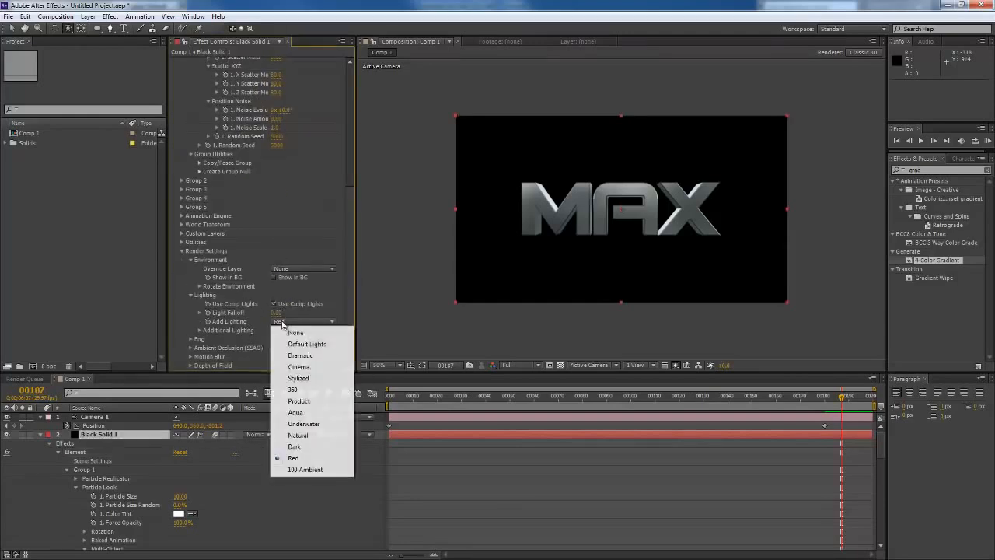
pyautogui.click(295, 367)
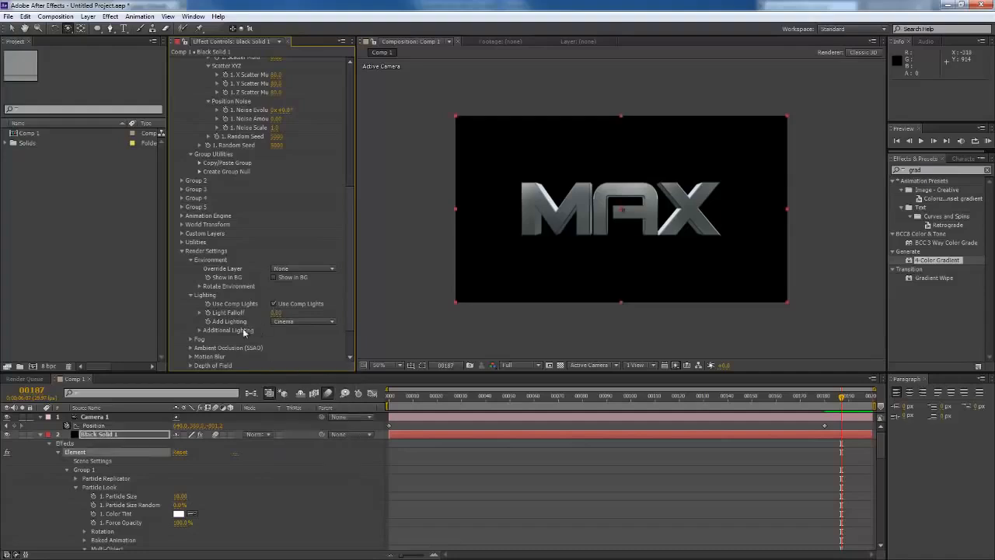
# Step: Enable ambient occlusion in Element's render settings
pyautogui.scroll(-1, 254, 342)
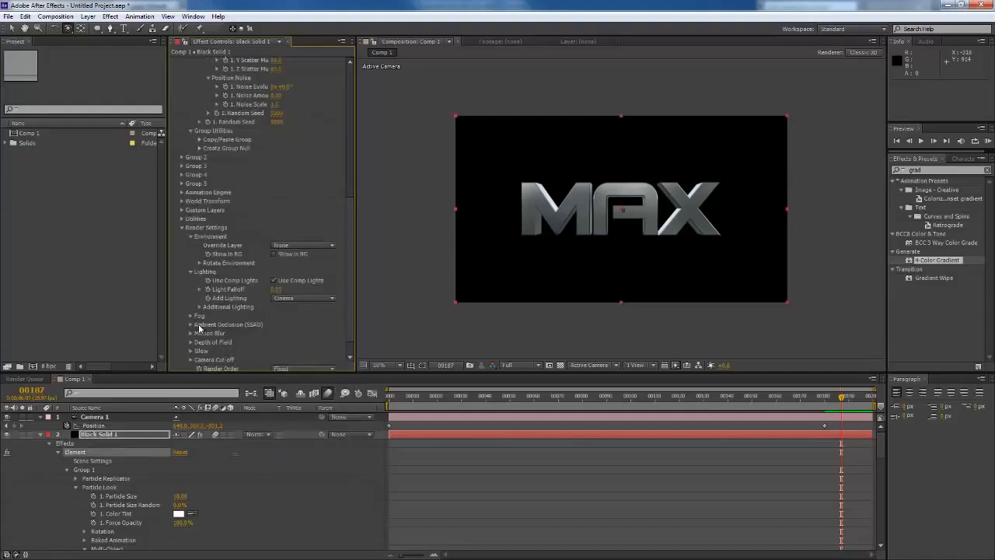
pyautogui.click(194, 328)
pyautogui.click(190, 325)
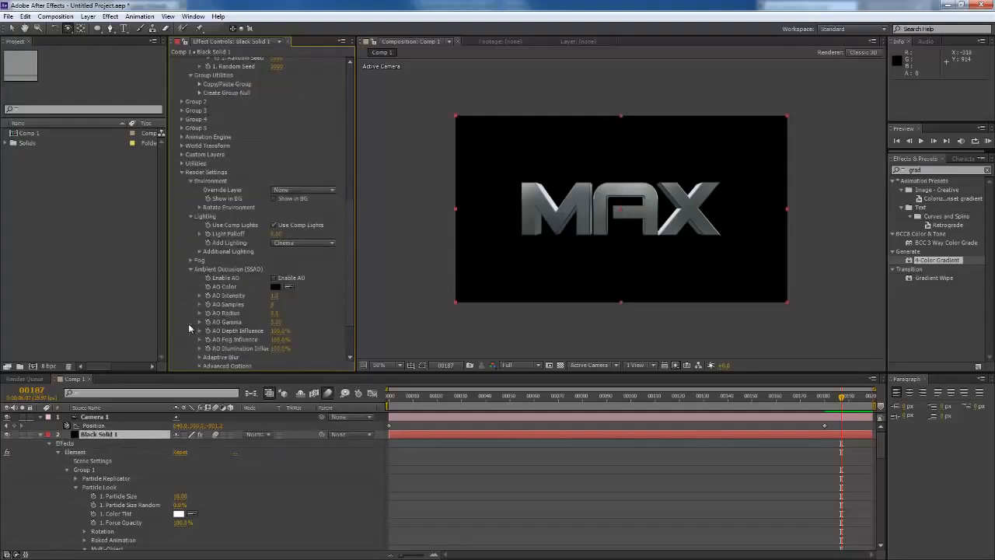
pyautogui.click(273, 278)
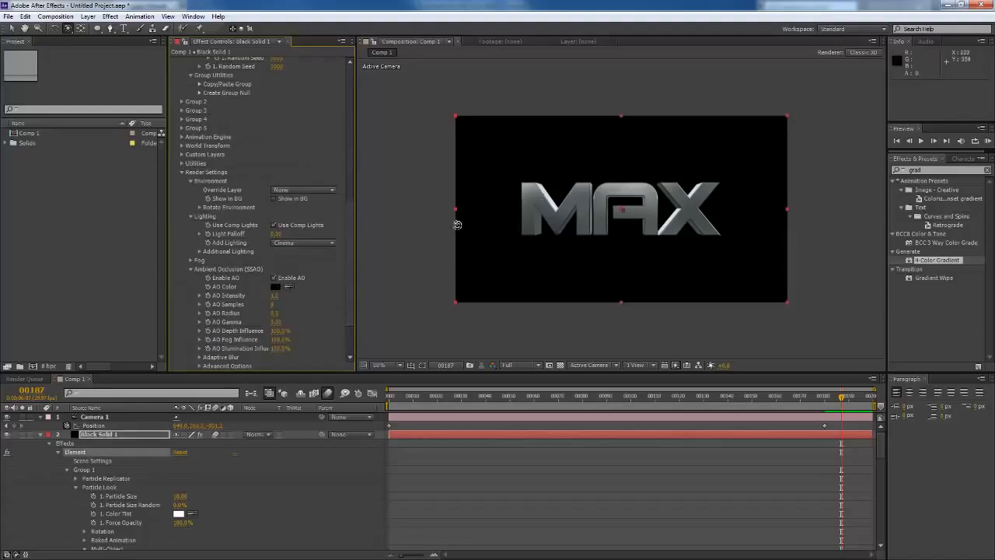
# Step: Go to frame 134 and set the ambient occlusion intensity to 4
pyautogui.moveTo(841, 399); pyautogui.dragTo(713, 407)
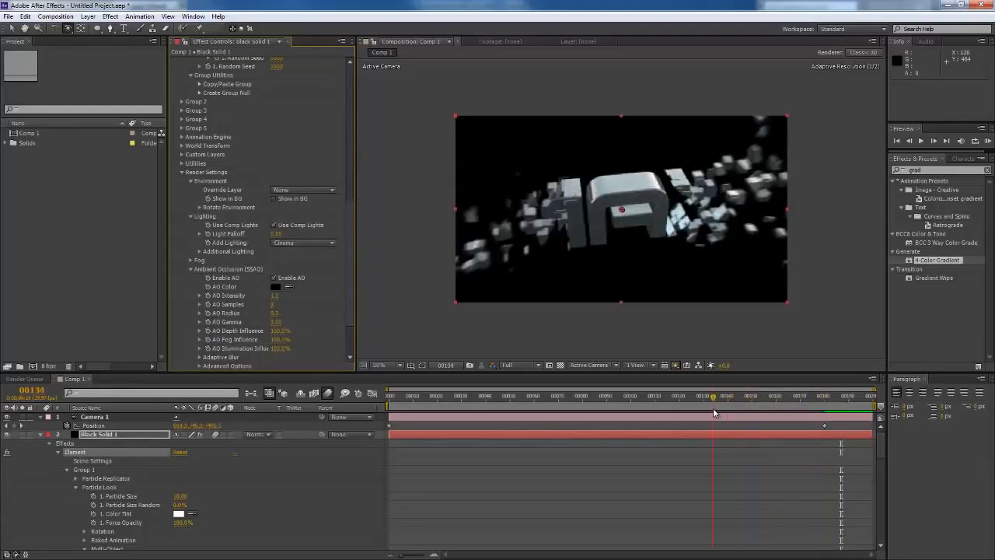
pyautogui.click(278, 295)
pyautogui.moveTo(280, 295); pyautogui.dragTo(296, 295)
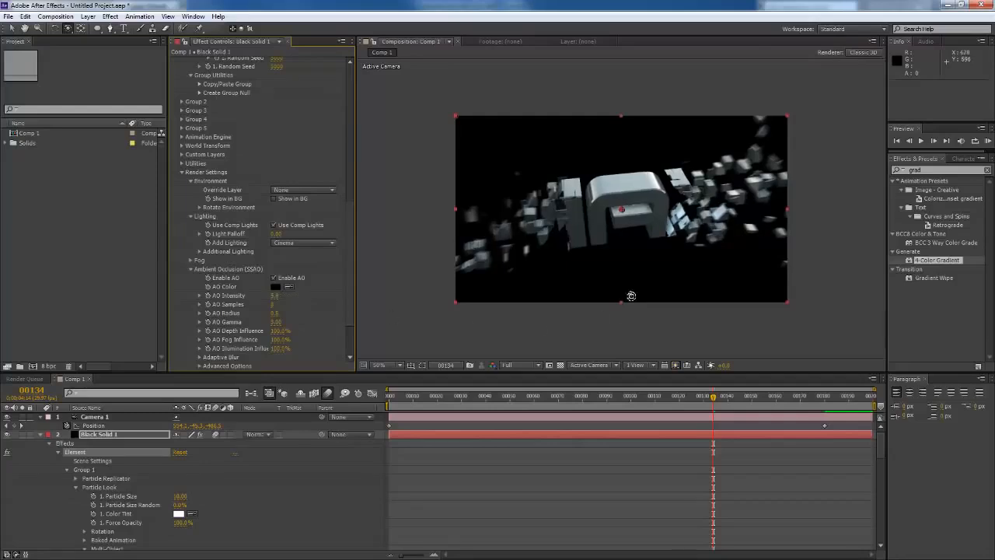
pyautogui.click(277, 296)
pyautogui.write('4')
pyautogui.press('Return')
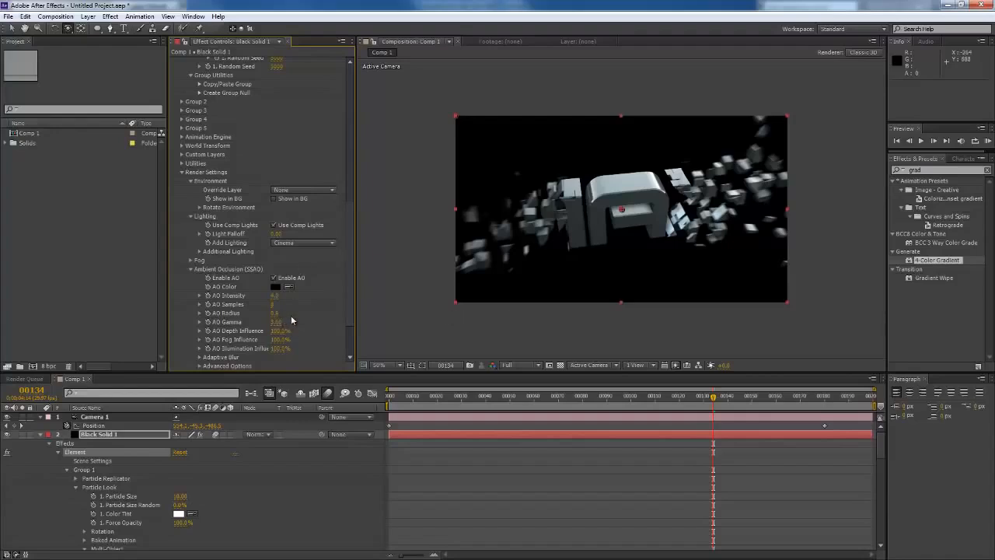
# Step: Switch Element's own motion blur setting to On
pyautogui.scroll(-2, 288, 316)
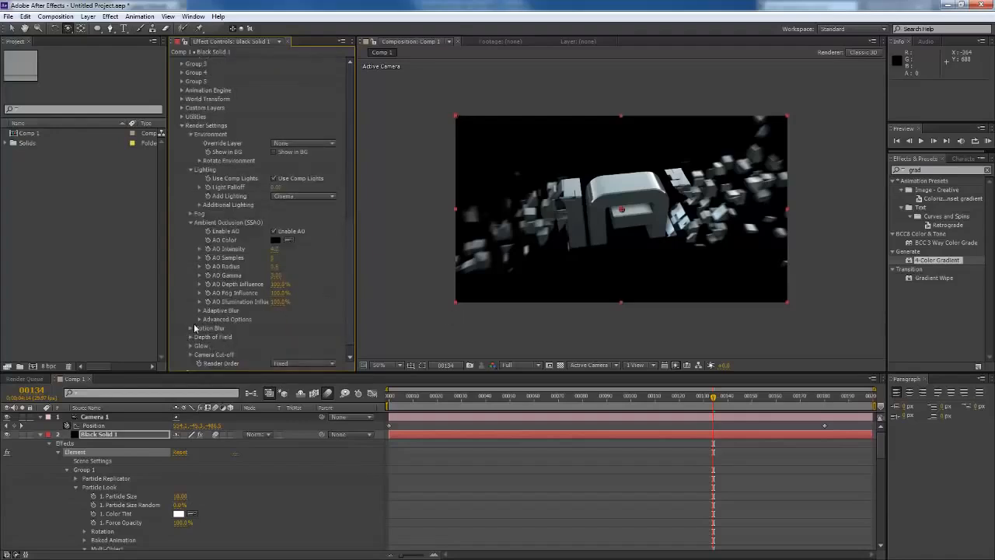
pyautogui.click(191, 327)
pyautogui.click(303, 338)
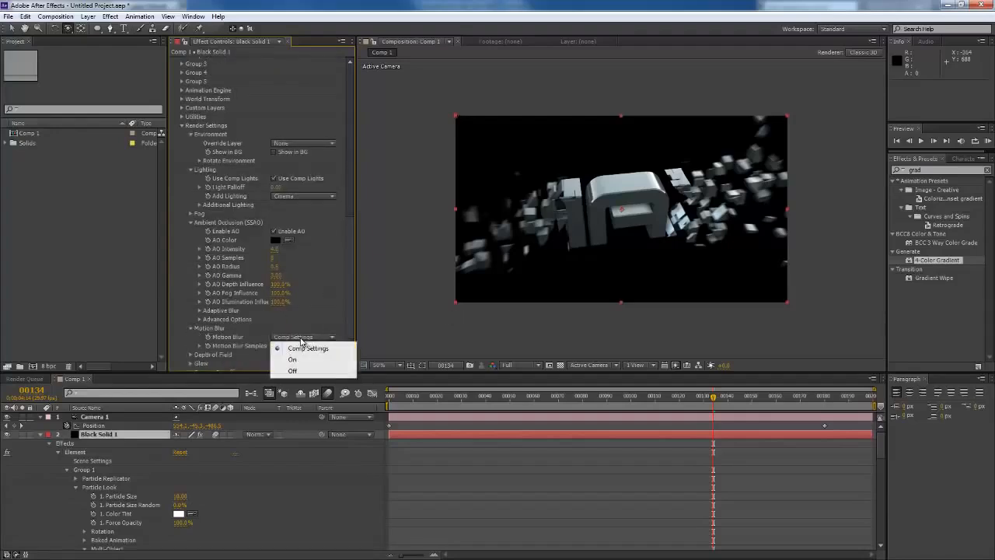
pyautogui.click(286, 357)
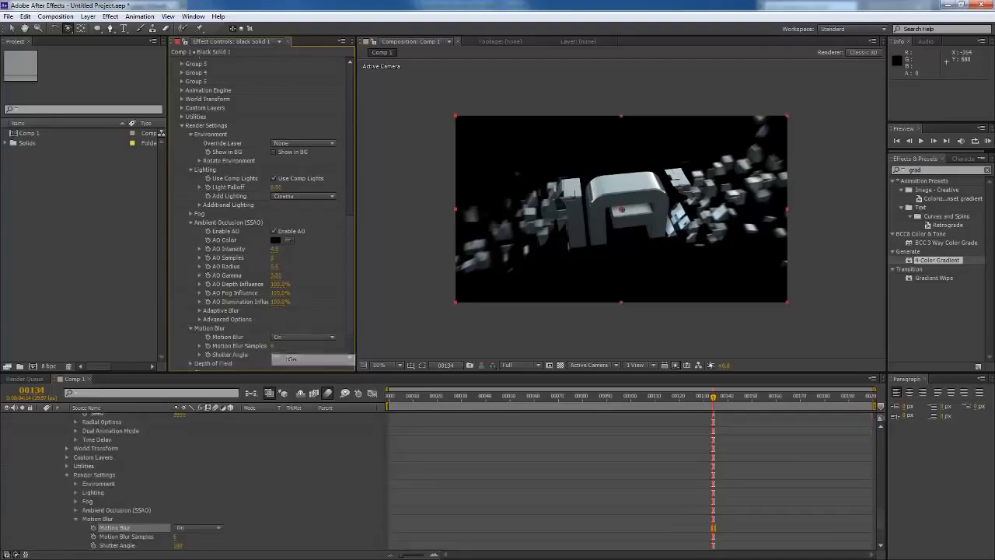
# Step: Set Element's motion blur samples to 10
pyautogui.click(277, 346)
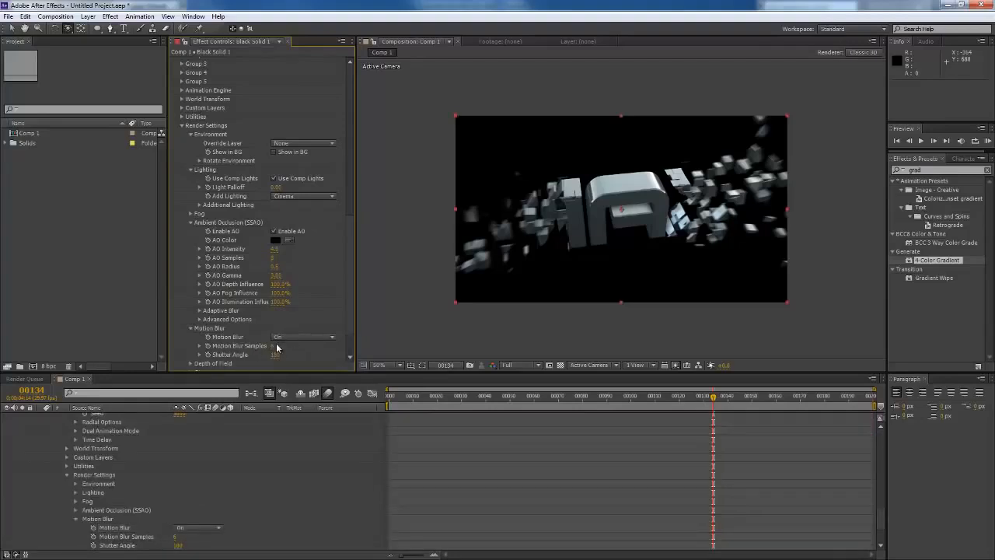
pyautogui.click(274, 346)
pyautogui.press('Return')
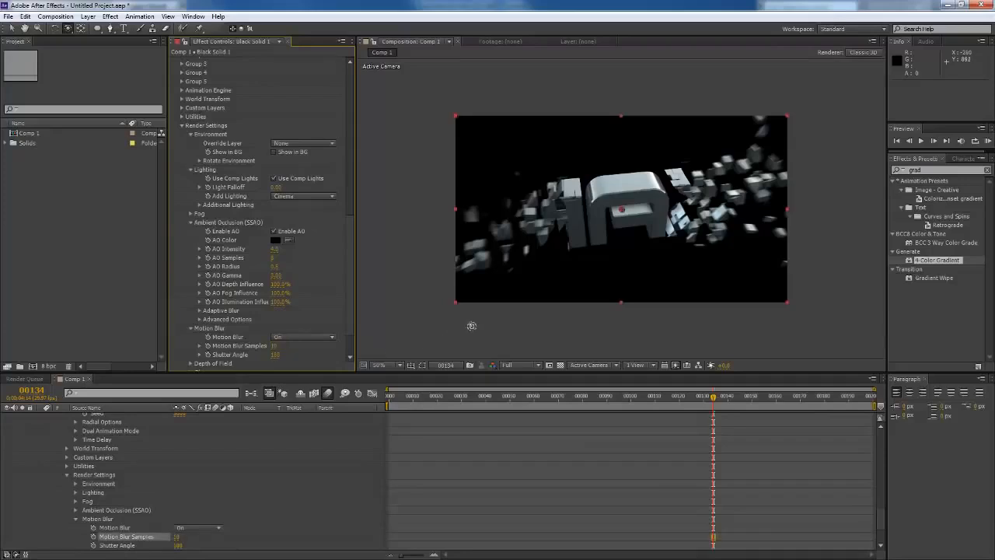
# Step: Create a movie proxy for Comp 1 and add it to the render queue
pyautogui.click(36, 133)
pyautogui.rightClick(37, 132)
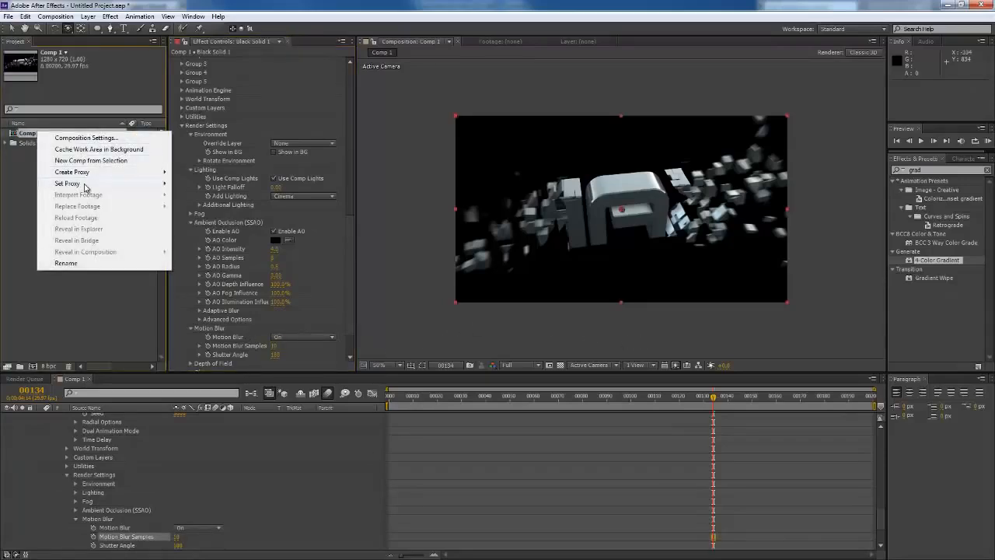
pyautogui.moveTo(82, 187)
pyautogui.moveTo(159, 171)
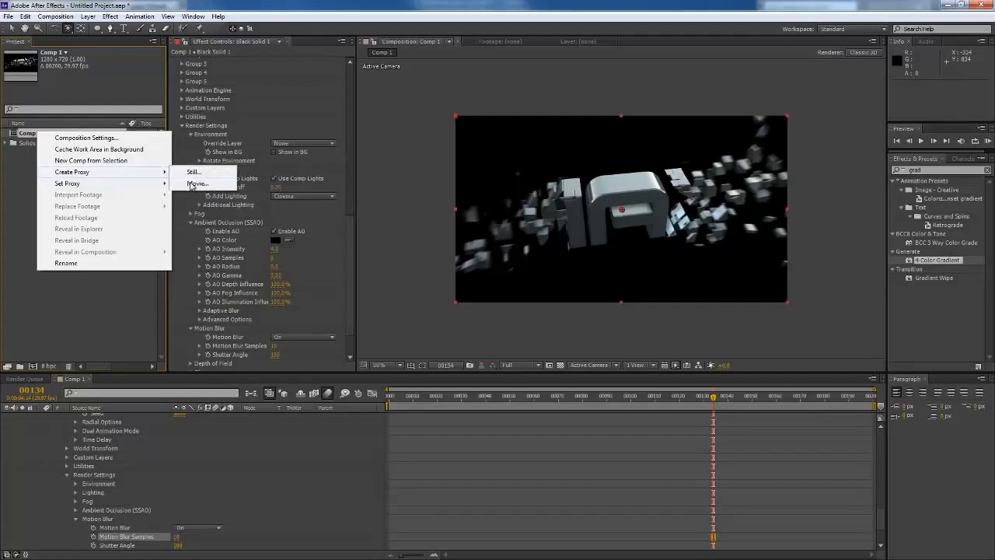
pyautogui.click(194, 184)
# Step: Set the proxy's output format to PNG Sequence with RGB + Alpha channels and Set Proxy as the post-render action
pyautogui.click(95, 446)
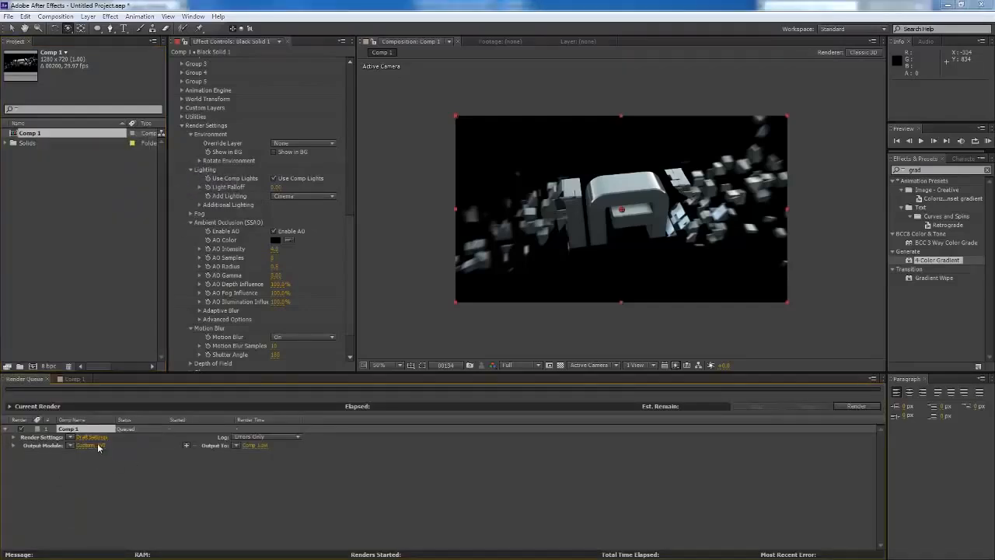
pyautogui.click(107, 51)
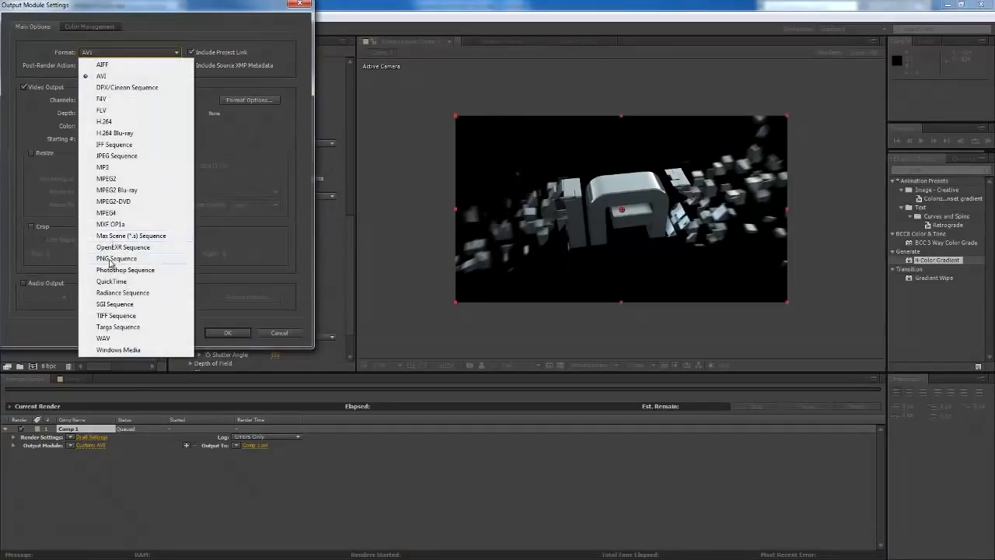
pyautogui.click(109, 258)
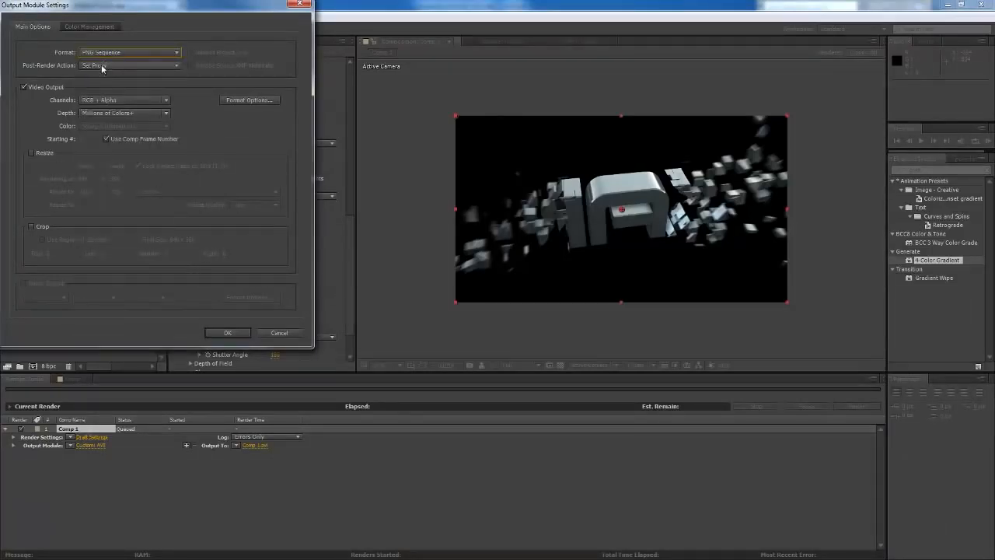
pyautogui.click(228, 333)
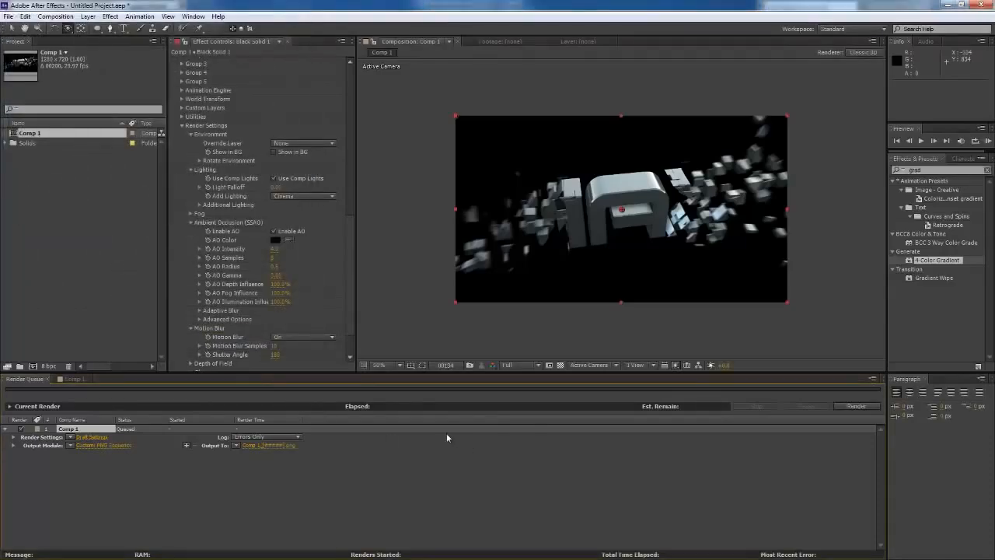
# Step: Save the proxy output as Comp 1_[#####] in the renders\max folder and render it
pyautogui.click(268, 445)
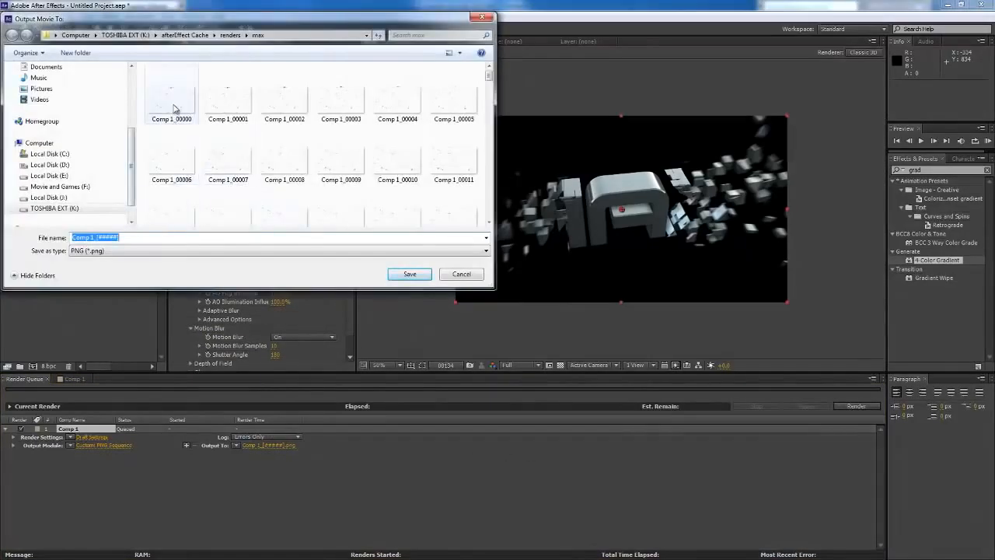
pyautogui.click(410, 274)
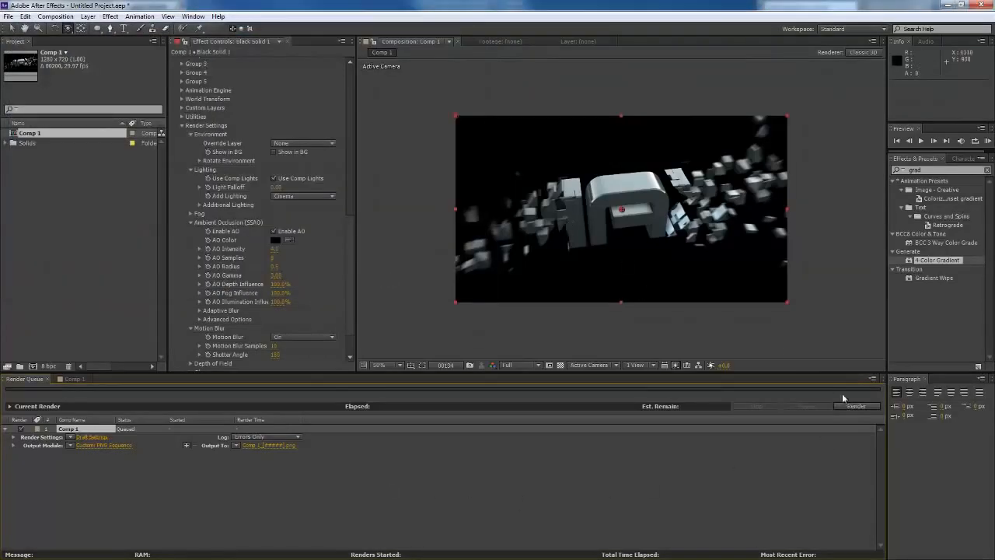
pyautogui.click(857, 406)
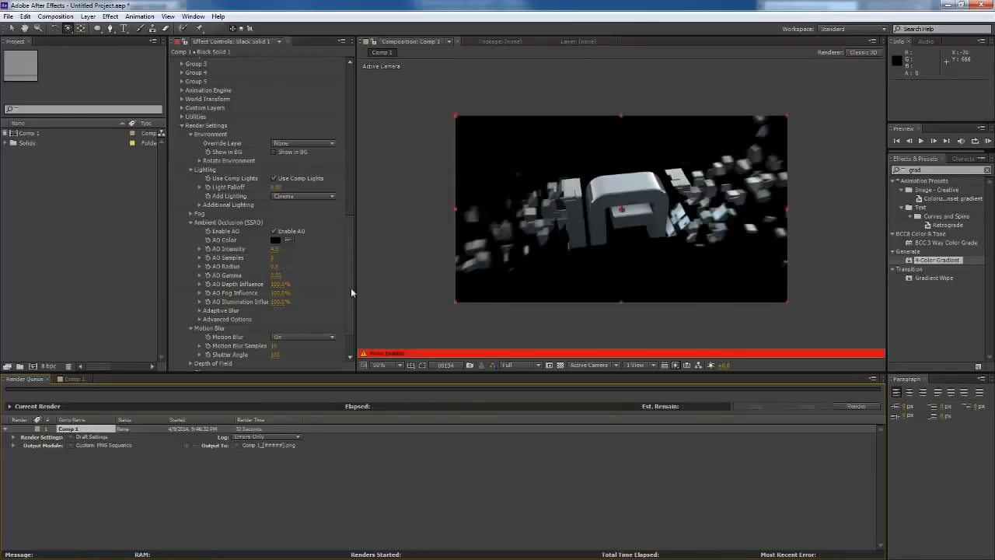
# Step: Preview the proxied Comp 1 animation in a maximized viewer at 100%, then restore the layout and 50% magnification
pyautogui.click(413, 256)
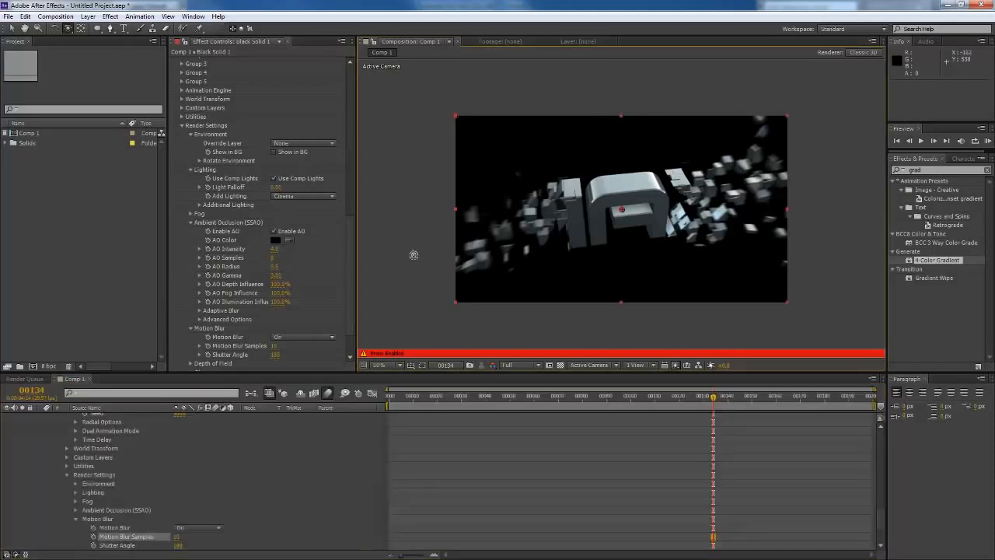
pyautogui.press('`')
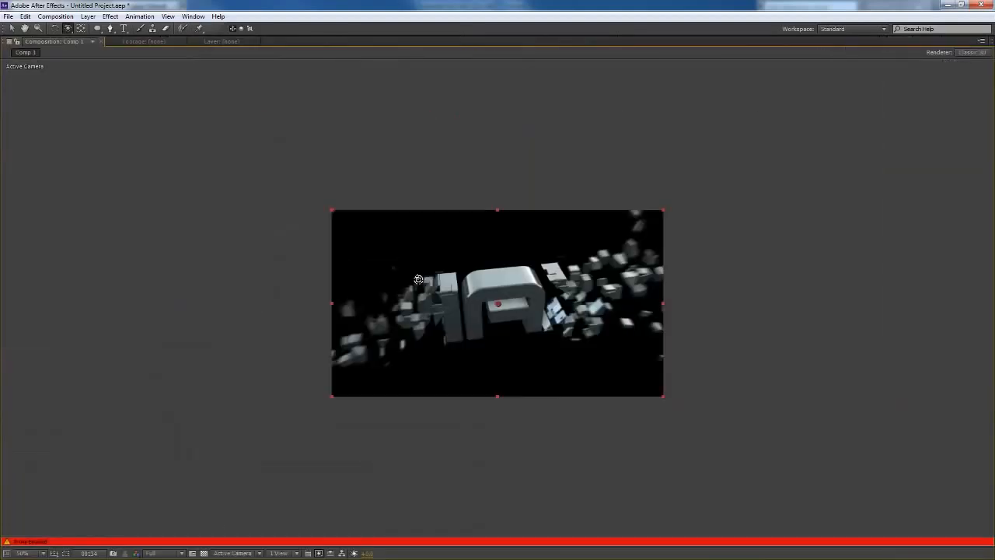
pyautogui.scroll(1, 432, 297)
pyautogui.press('KP_0')
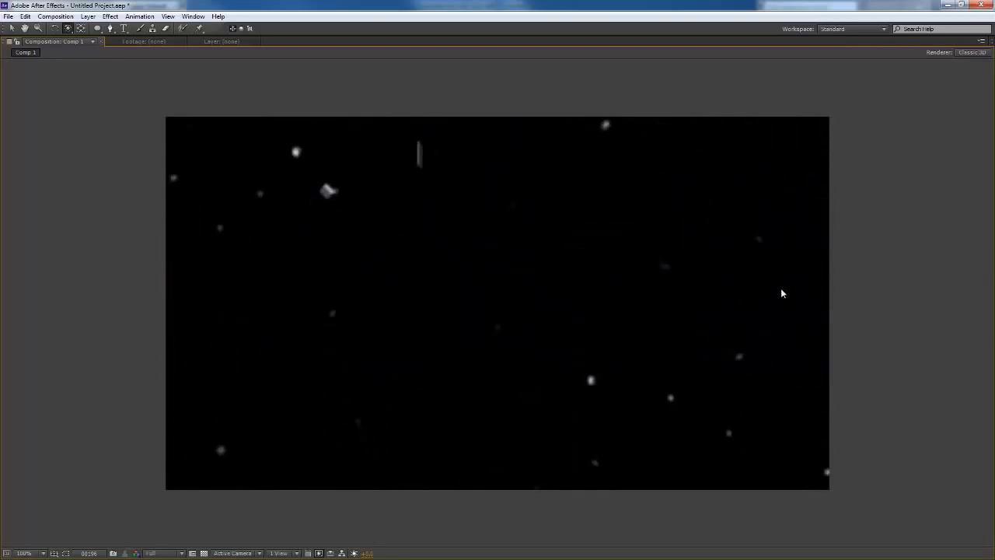
pyautogui.press('space')
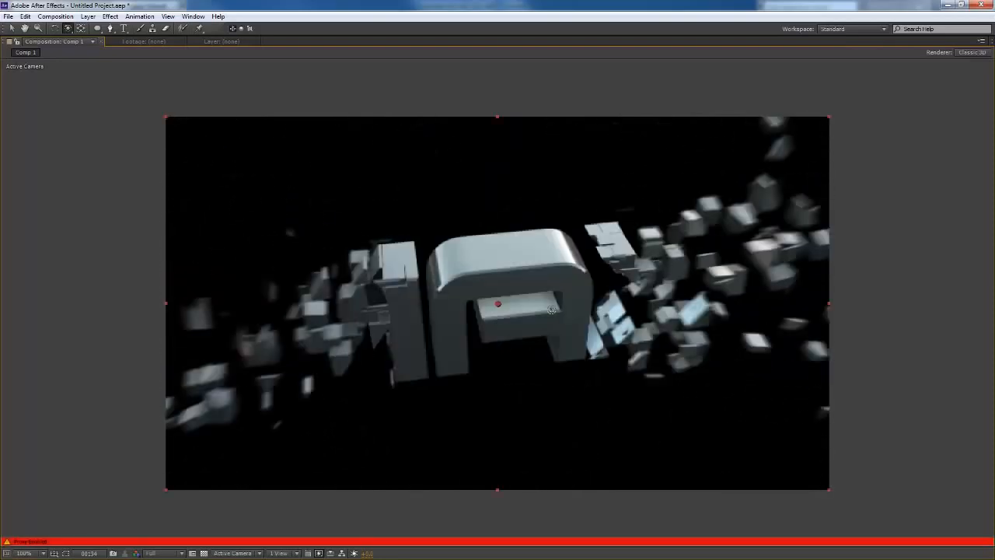
pyautogui.press('`')
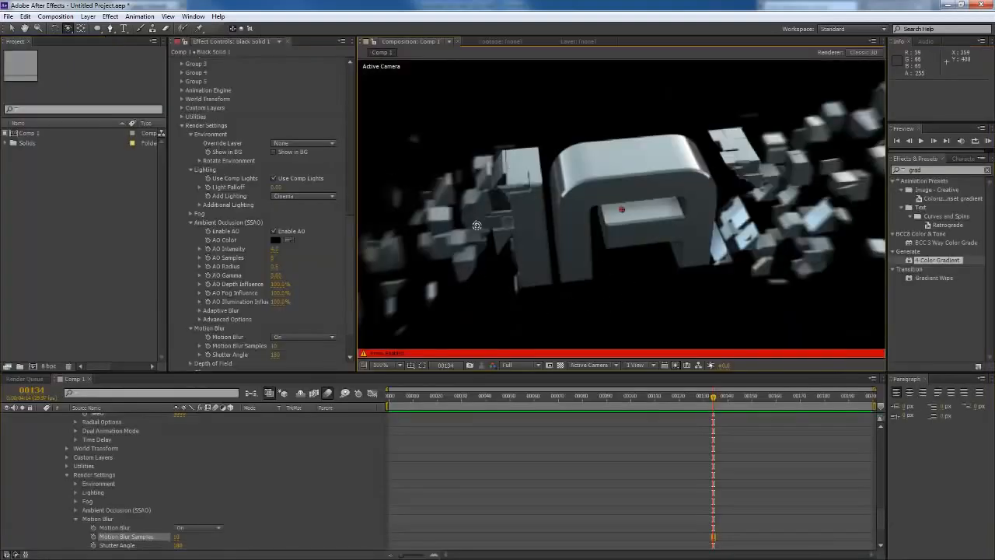
pyautogui.scroll(-1, 479, 222)
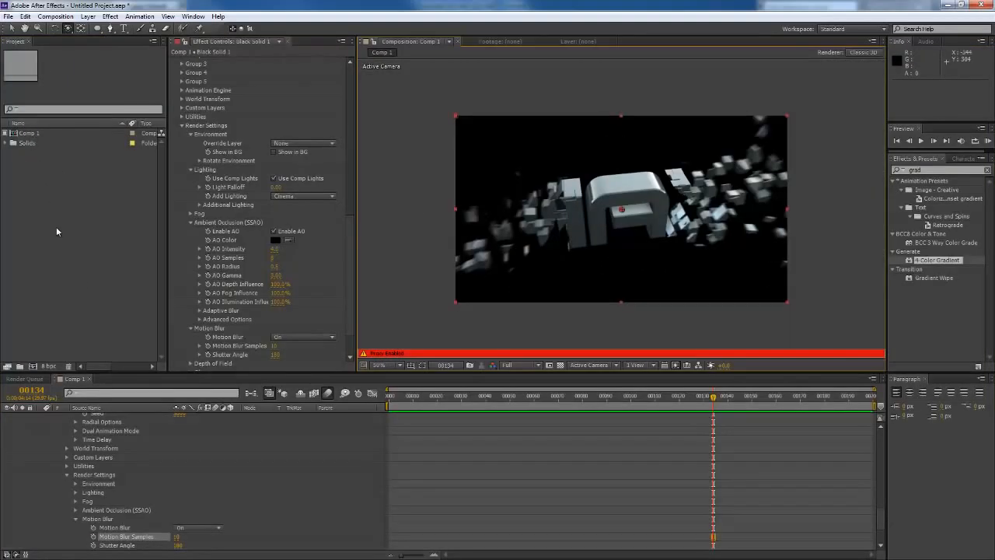
# Step: Collapse the properties of the Black Solid 1 and Camera 1 layers in Comp 1's timeline
pyautogui.scroll(10, 224, 463)
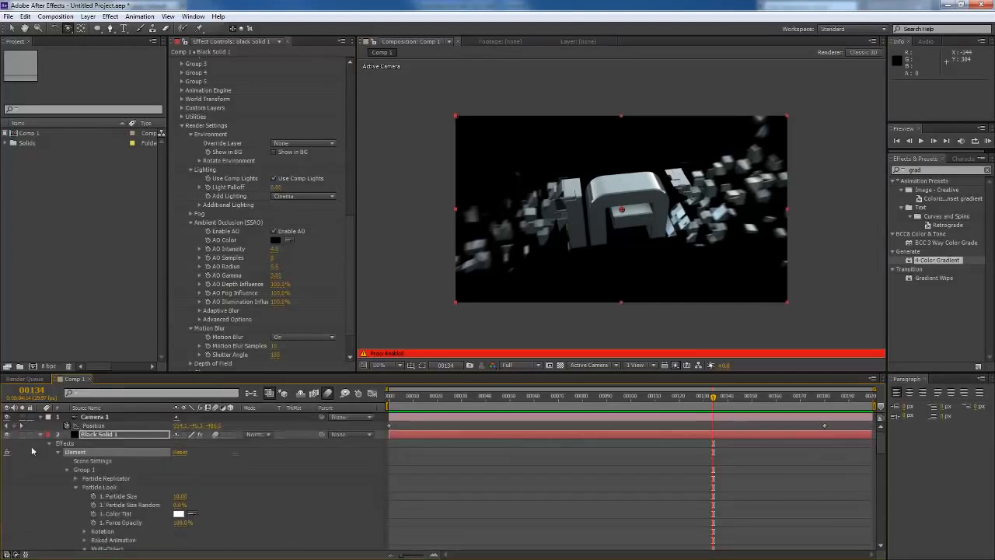
pyautogui.click(41, 434)
pyautogui.click(41, 417)
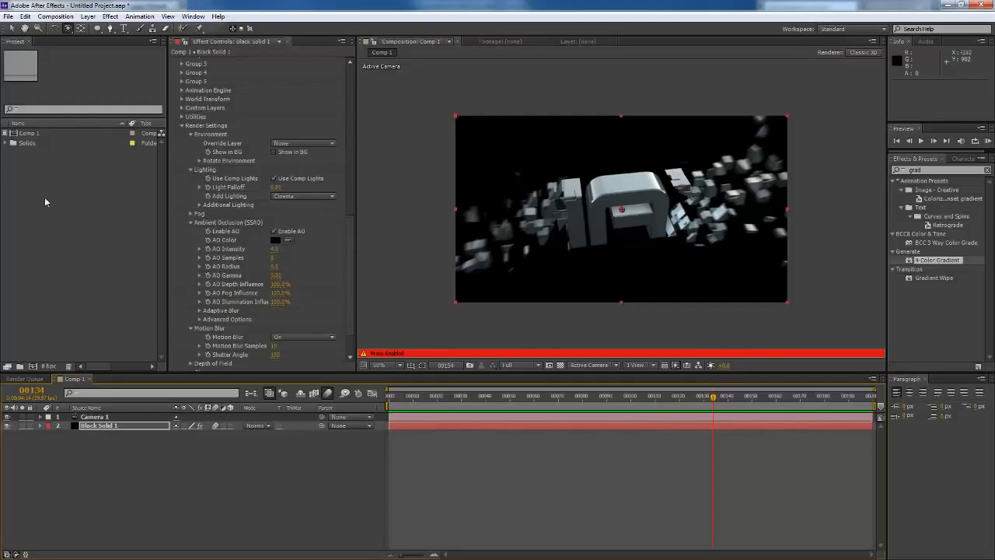
# Step: Create Comp 2 with the HDV/HDTV 720 29.97 preset and 200 frames, add Comp 1 as a layer, and go to frame 154
pyautogui.hotkey('ctrl', 'n')
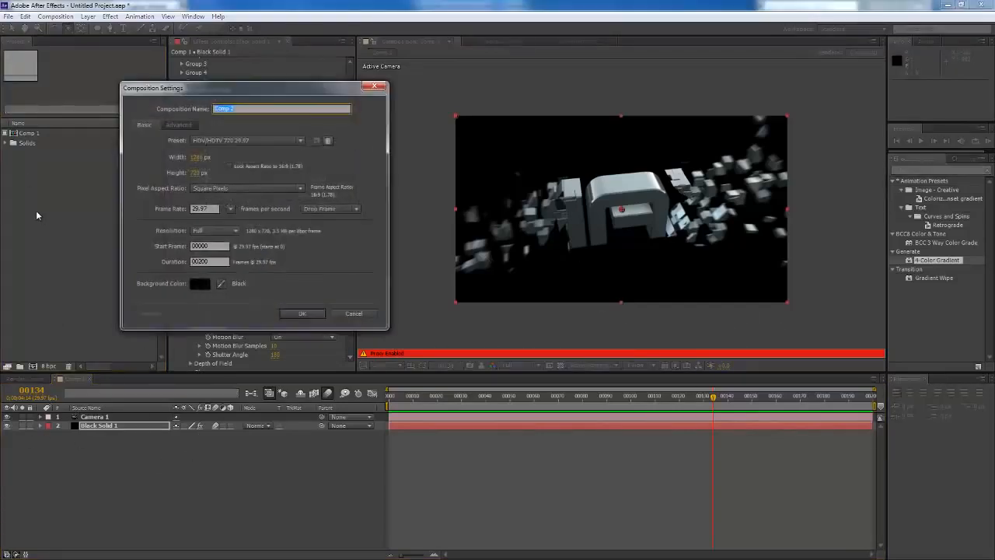
pyautogui.press('Return')
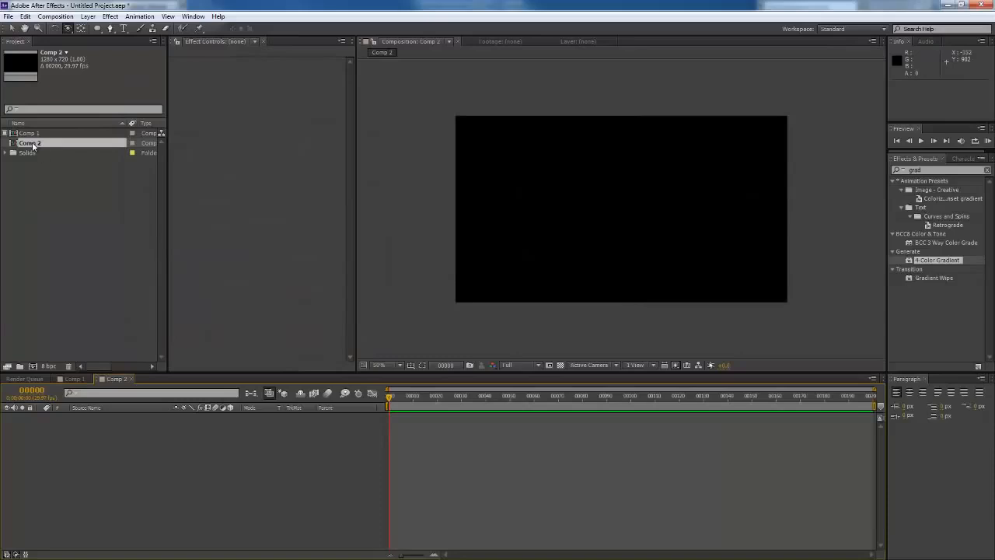
pyautogui.click(32, 147)
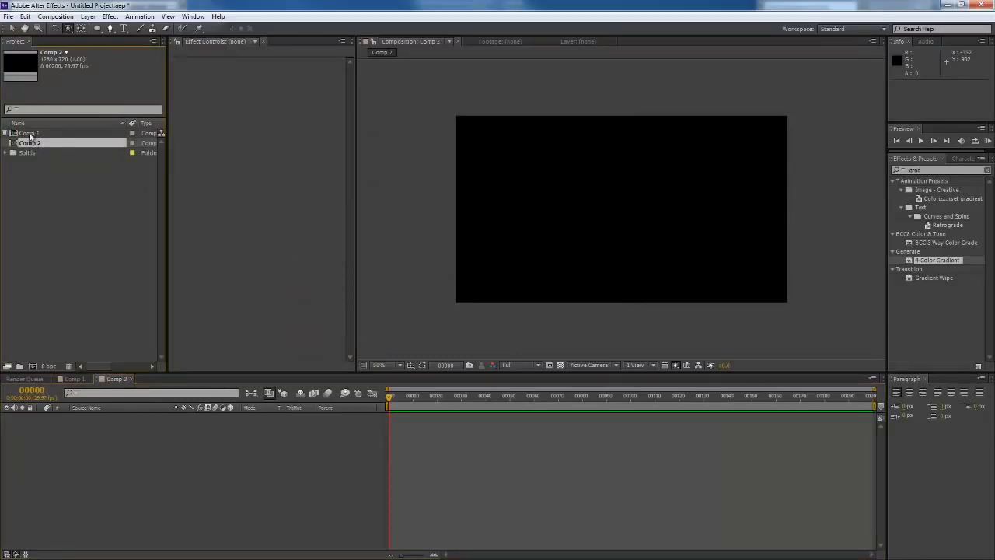
pyautogui.moveTo(29, 135); pyautogui.dragTo(94, 448)
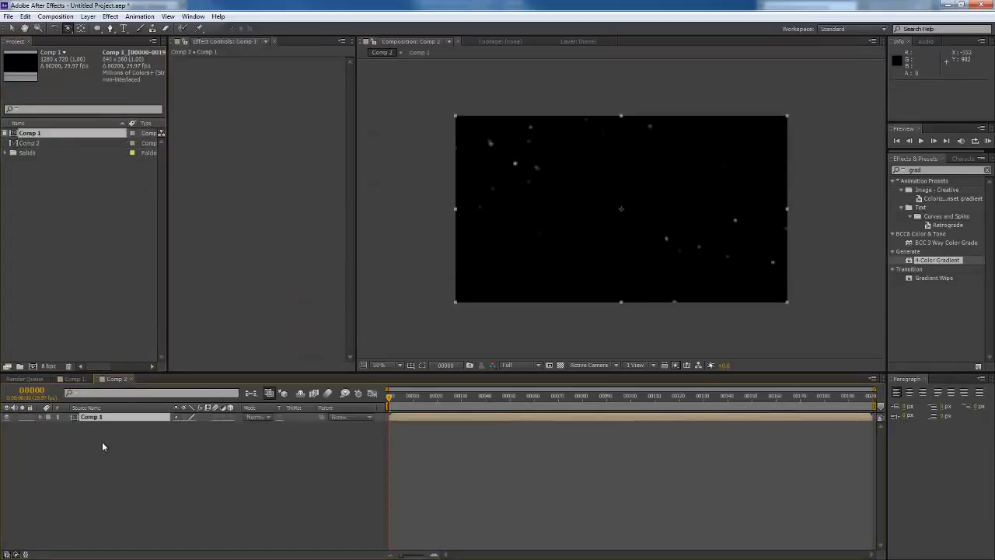
pyautogui.moveTo(391, 398); pyautogui.dragTo(761, 415)
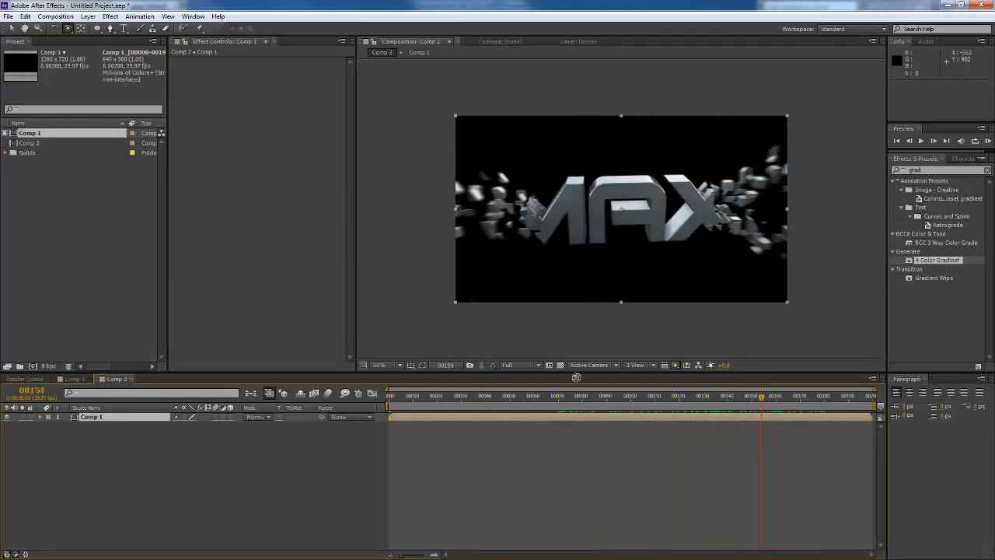
pyautogui.click(108, 444)
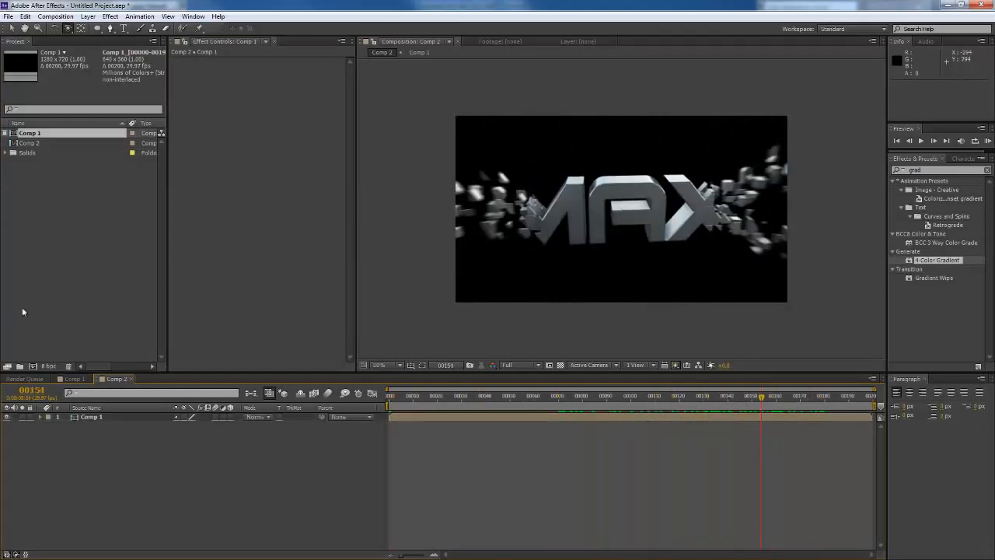
# Step: Copy the Camera 1 layer from Comp 1 into Comp 2 above the Comp 1 layer
pyautogui.click(65, 380)
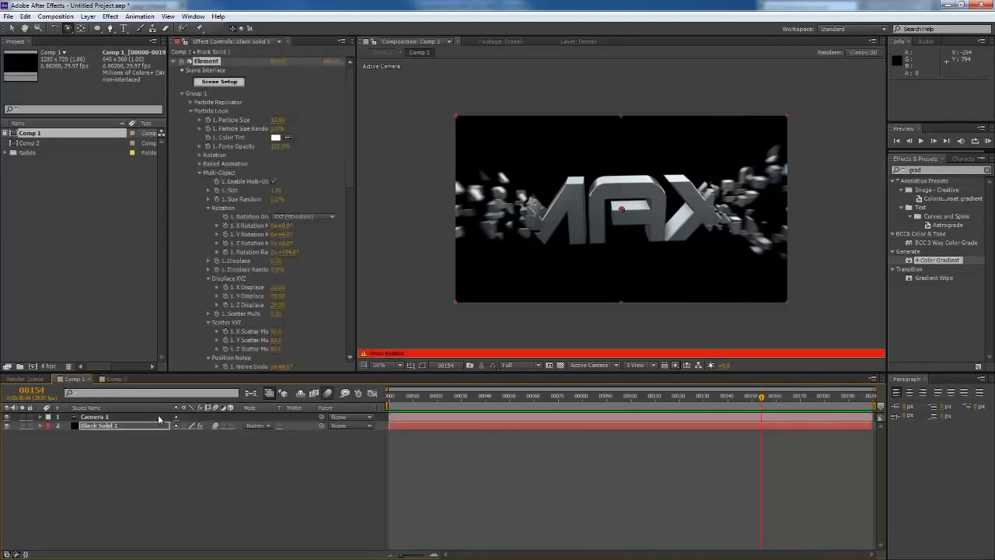
pyautogui.click(97, 417)
pyautogui.click(116, 379)
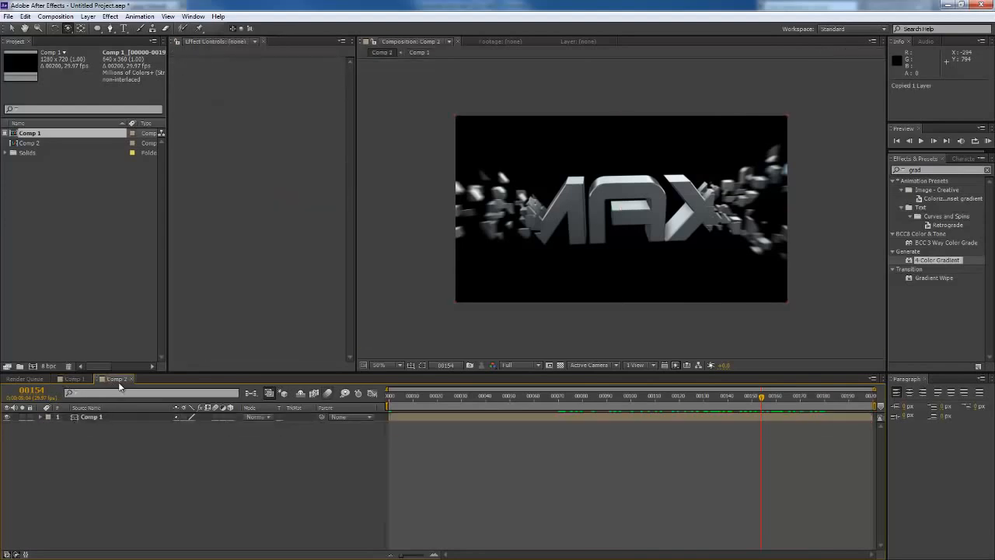
pyautogui.hotkey('ctrl', 'v')
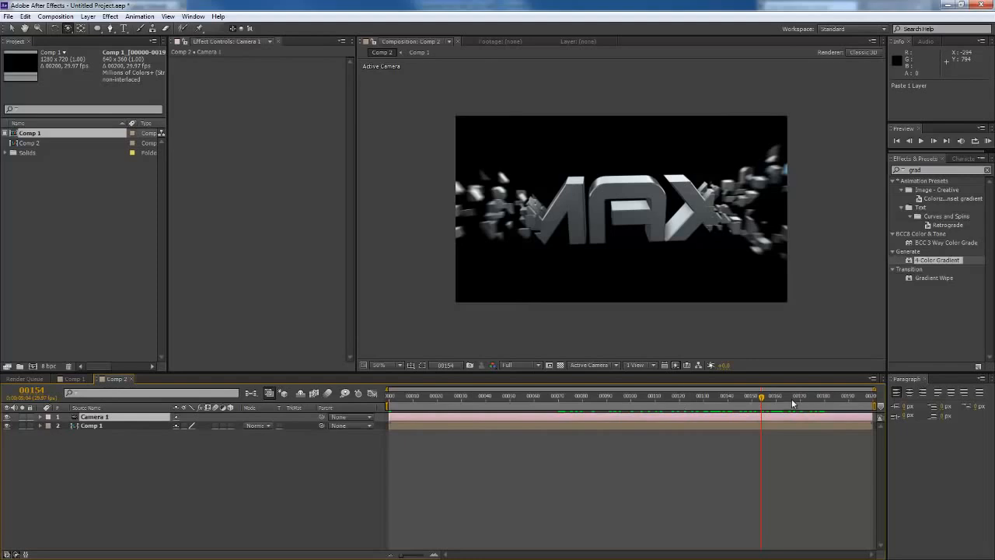
# Step: Scrub through Comp 2 to frame 196 to review the fragments assembling into the MAX text
pyautogui.moveTo(763, 398); pyautogui.dragTo(771, 371)
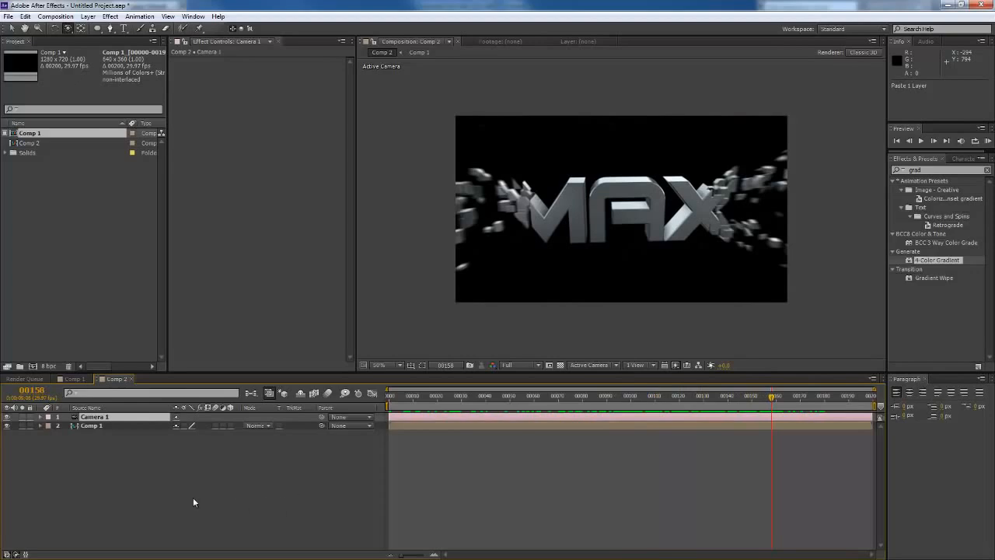
pyautogui.click(260, 488)
pyautogui.moveTo(774, 399); pyautogui.dragTo(867, 363)
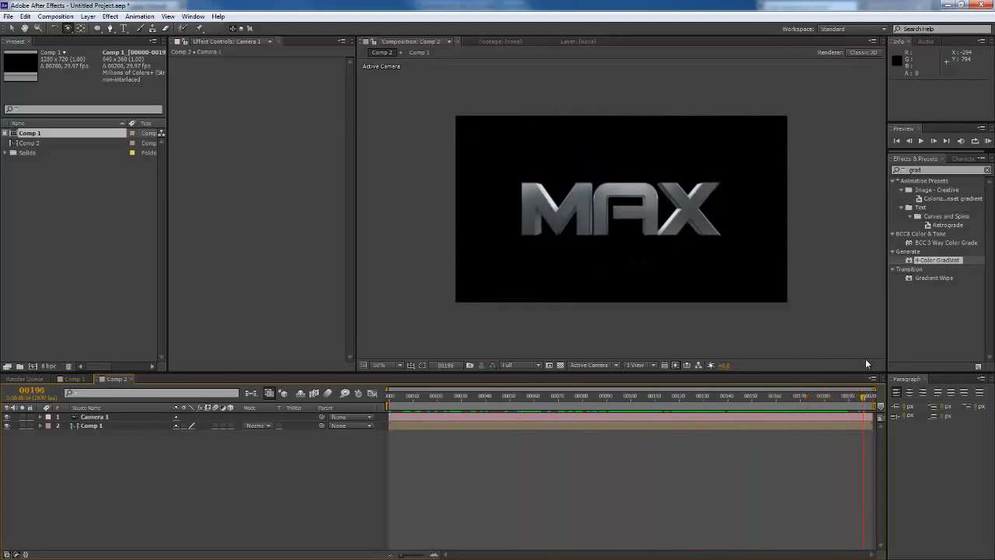